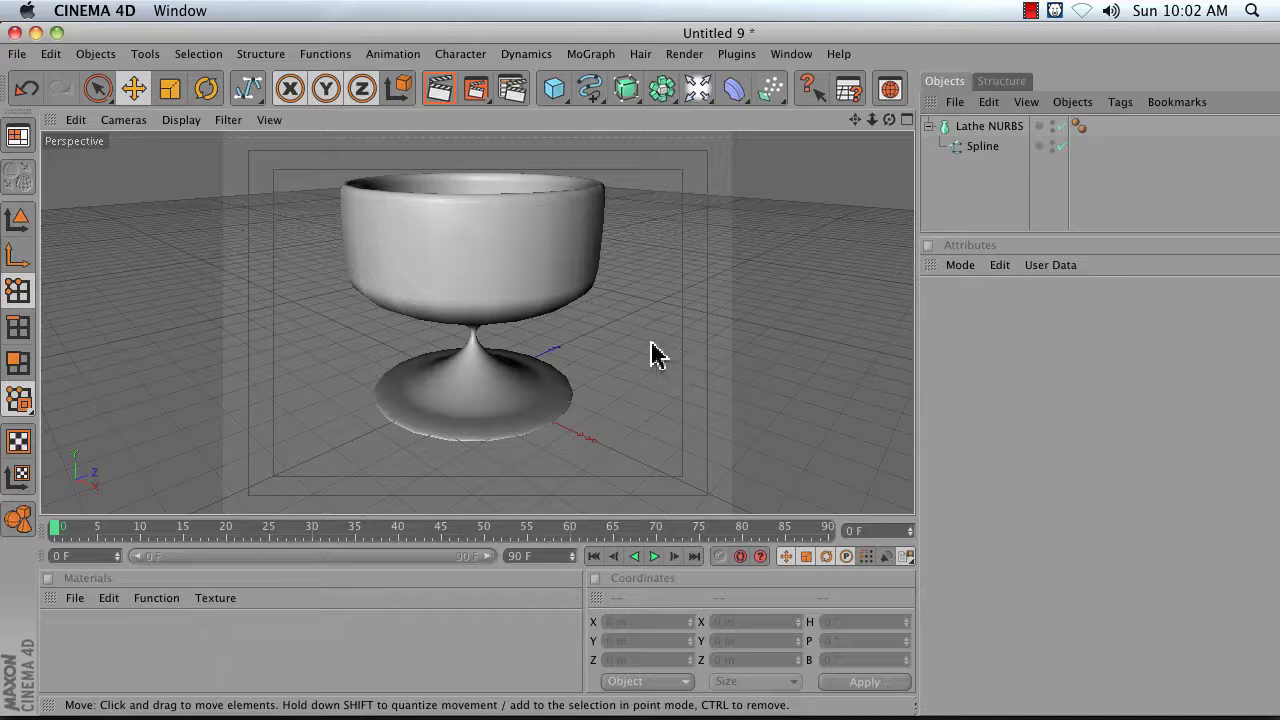
Activate the model tool and create a new empty scene
left_click(18, 218)
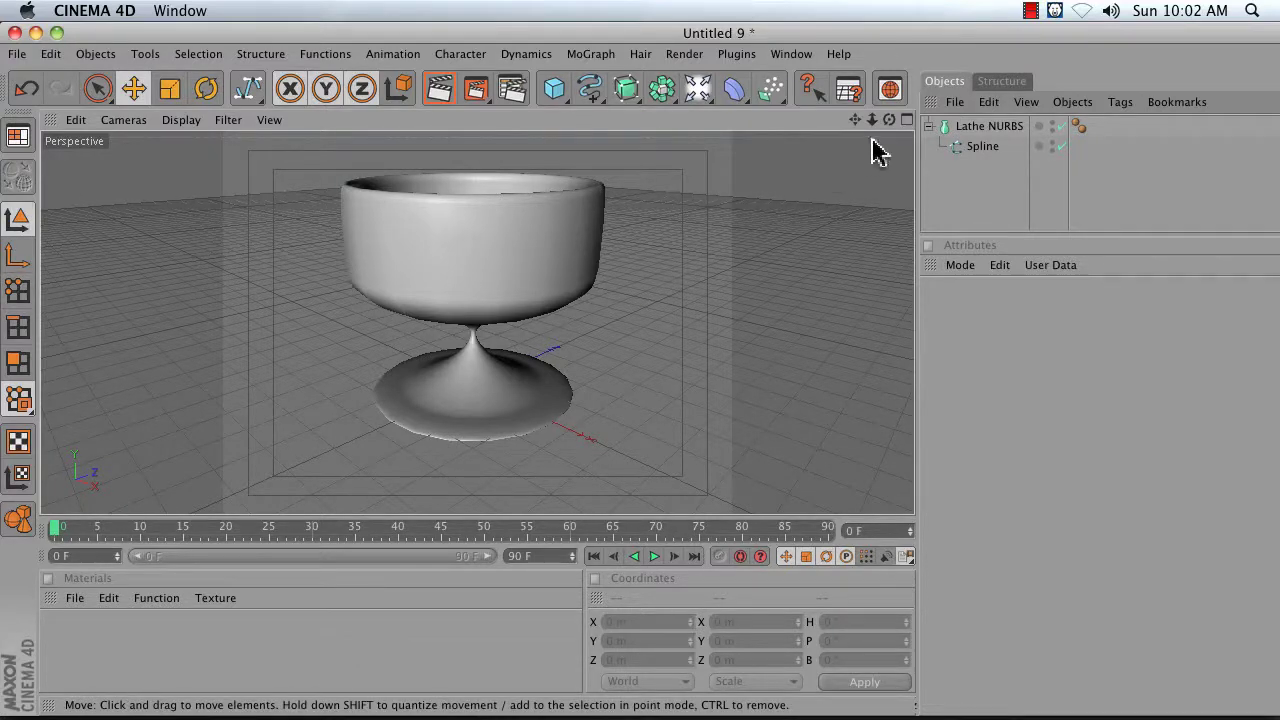
left_click(18, 54)
left_click(34, 83)
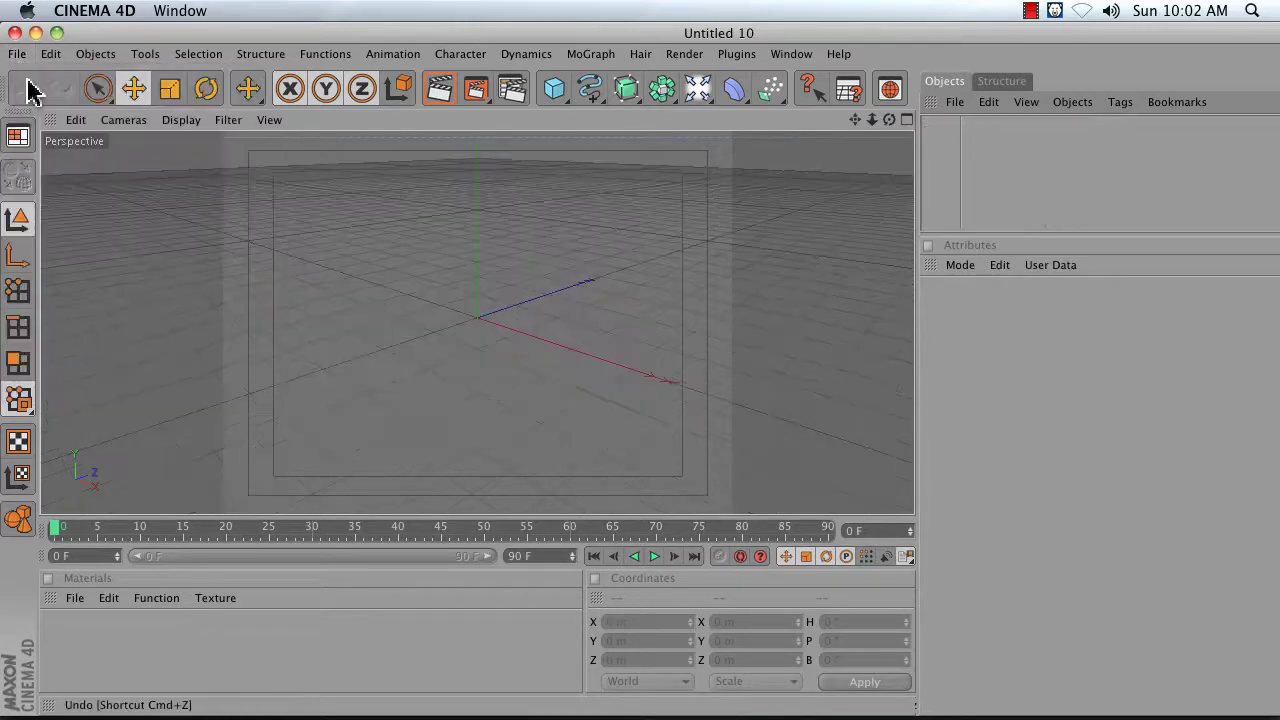
Show all four views and turn on the Axis display filter for the Perspective view
left_click(905, 120)
left_click(266, 120)
mouse_move(244, 120)
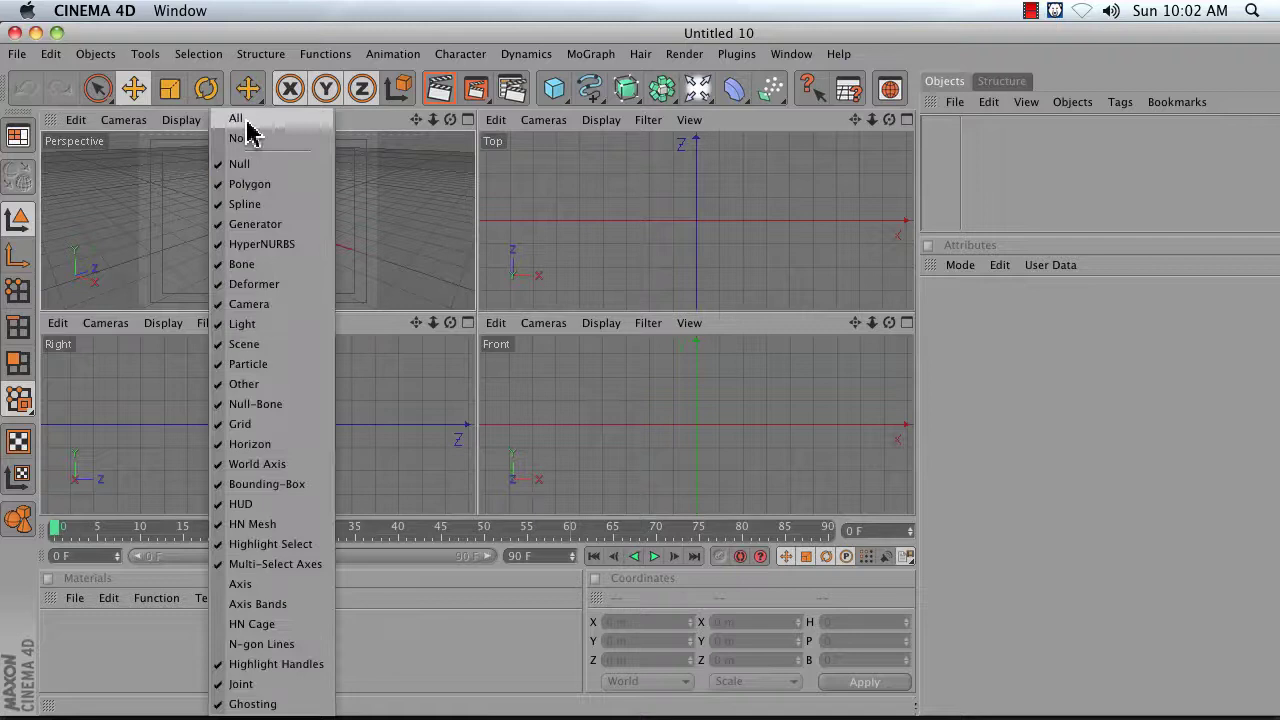
left_click(305, 584)
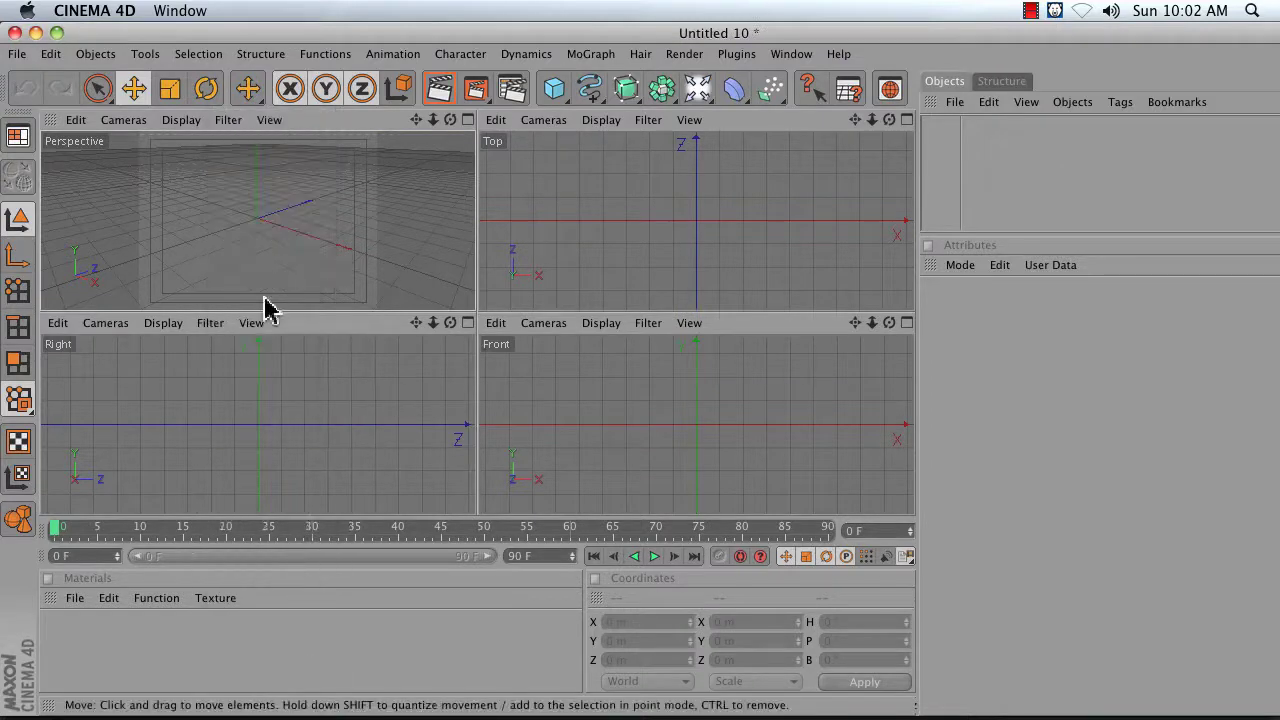
Draw a Bezier spline in the Front view from near the origin through about (195, -9), (100, 44) and (189, 141) m
left_click(907, 323)
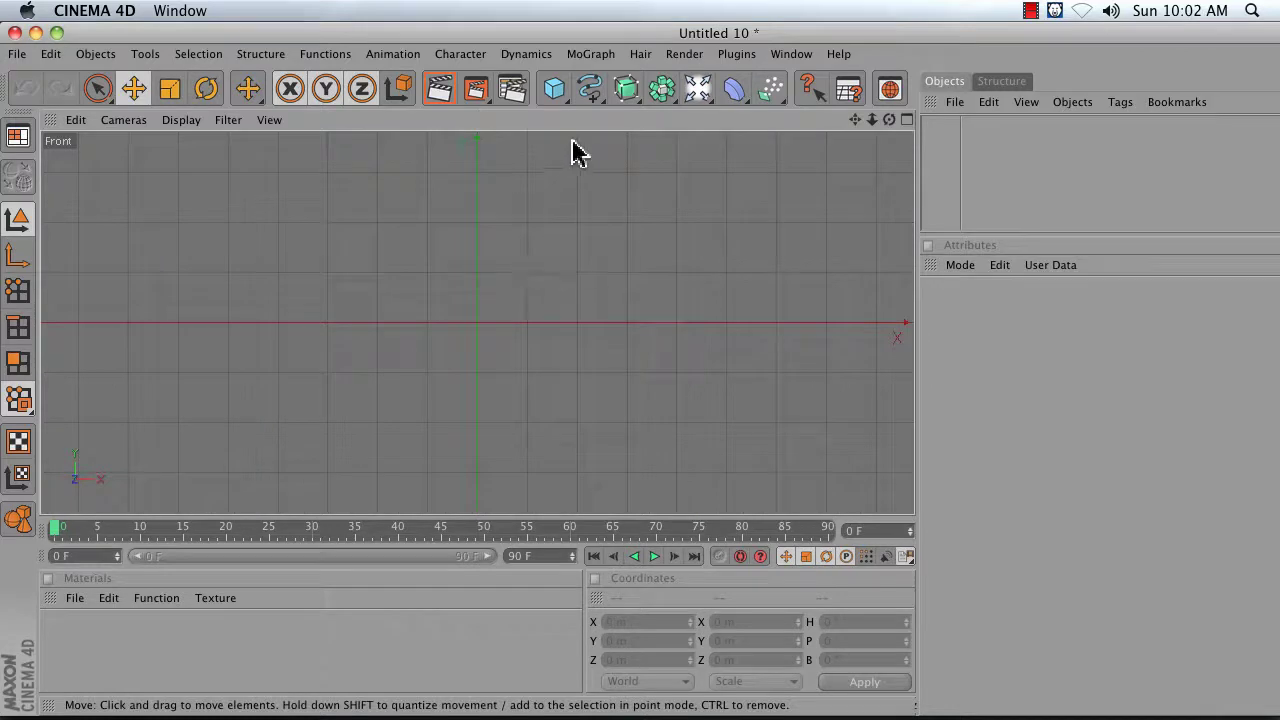
left_click(589, 88)
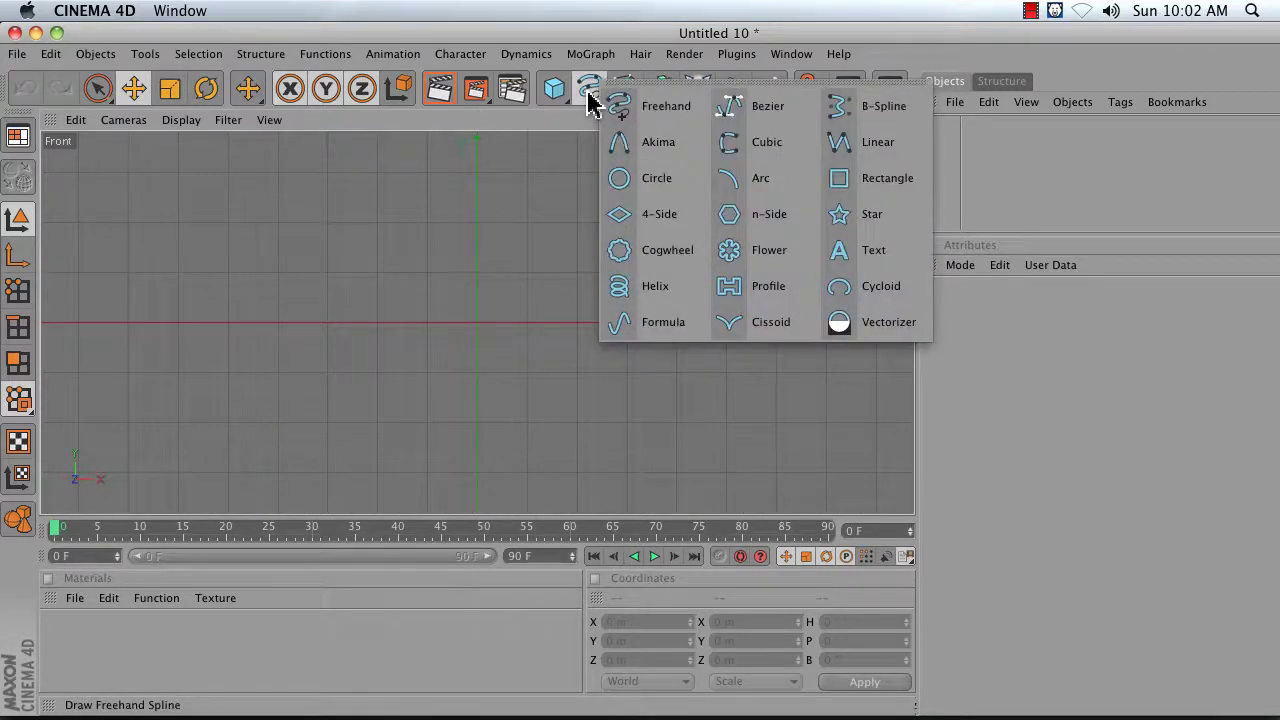
left_click(731, 110)
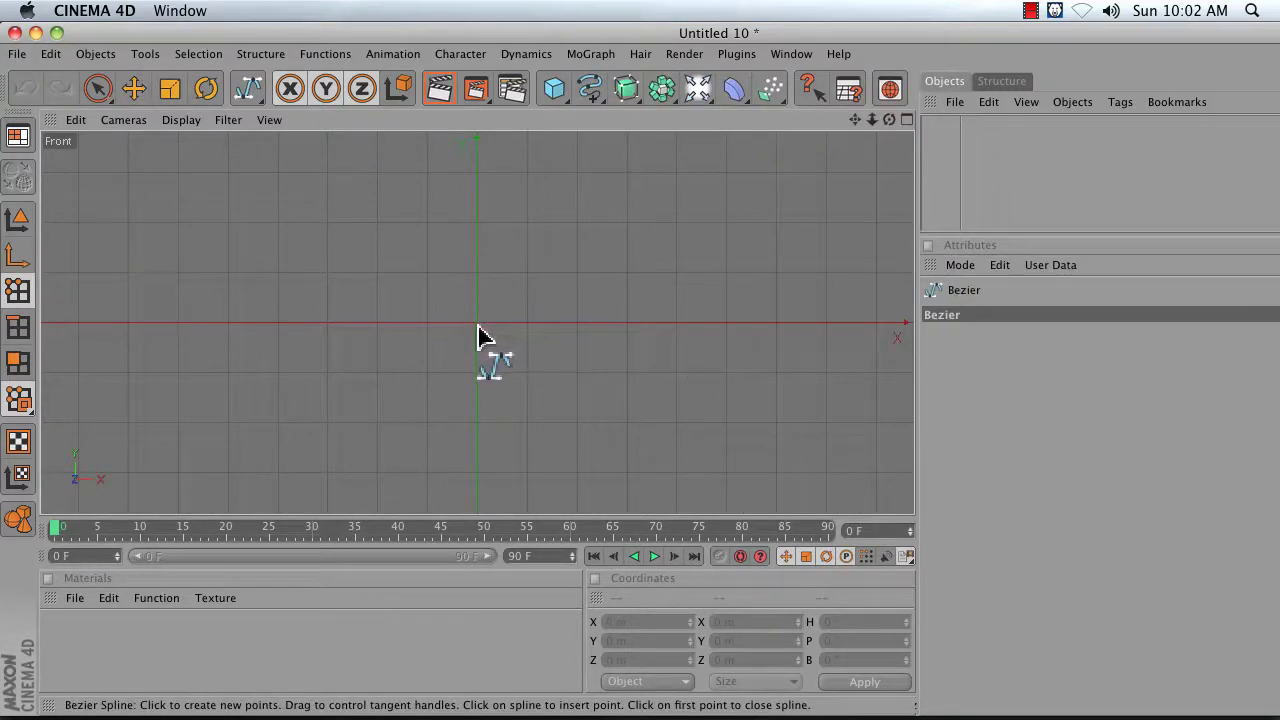
left_click_drag(478, 323, 568, 328)
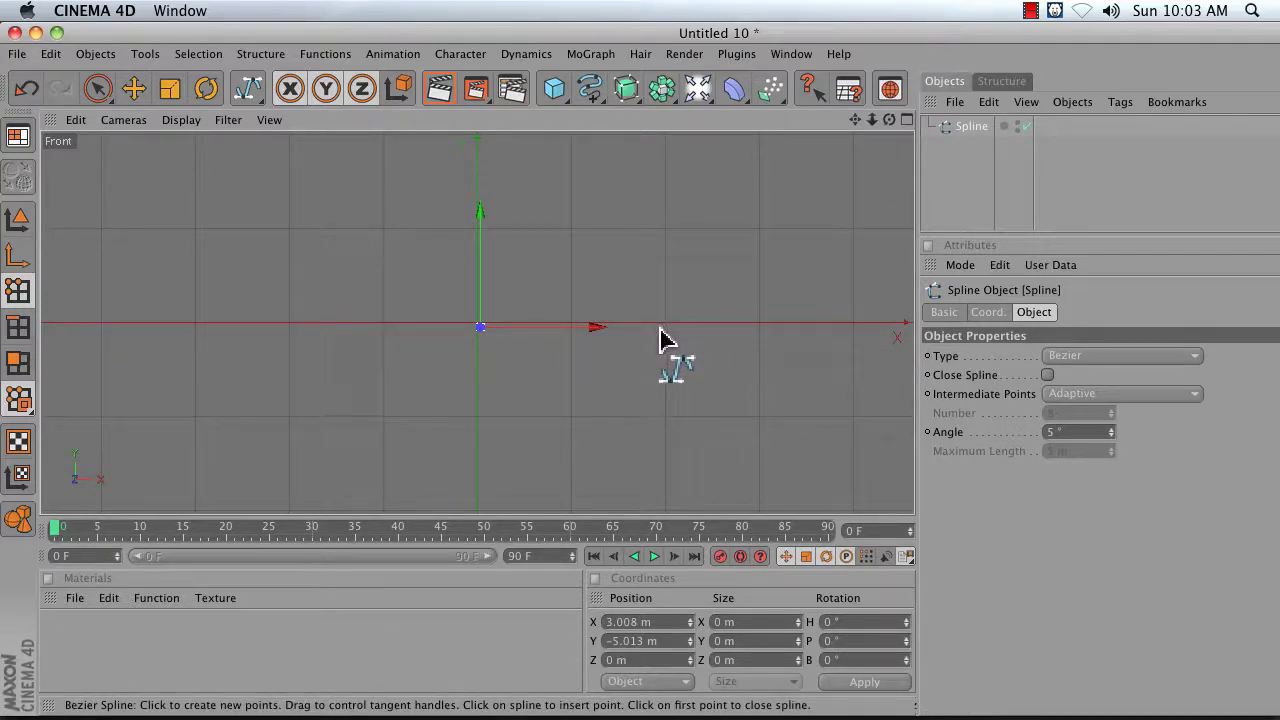
left_click(660, 330)
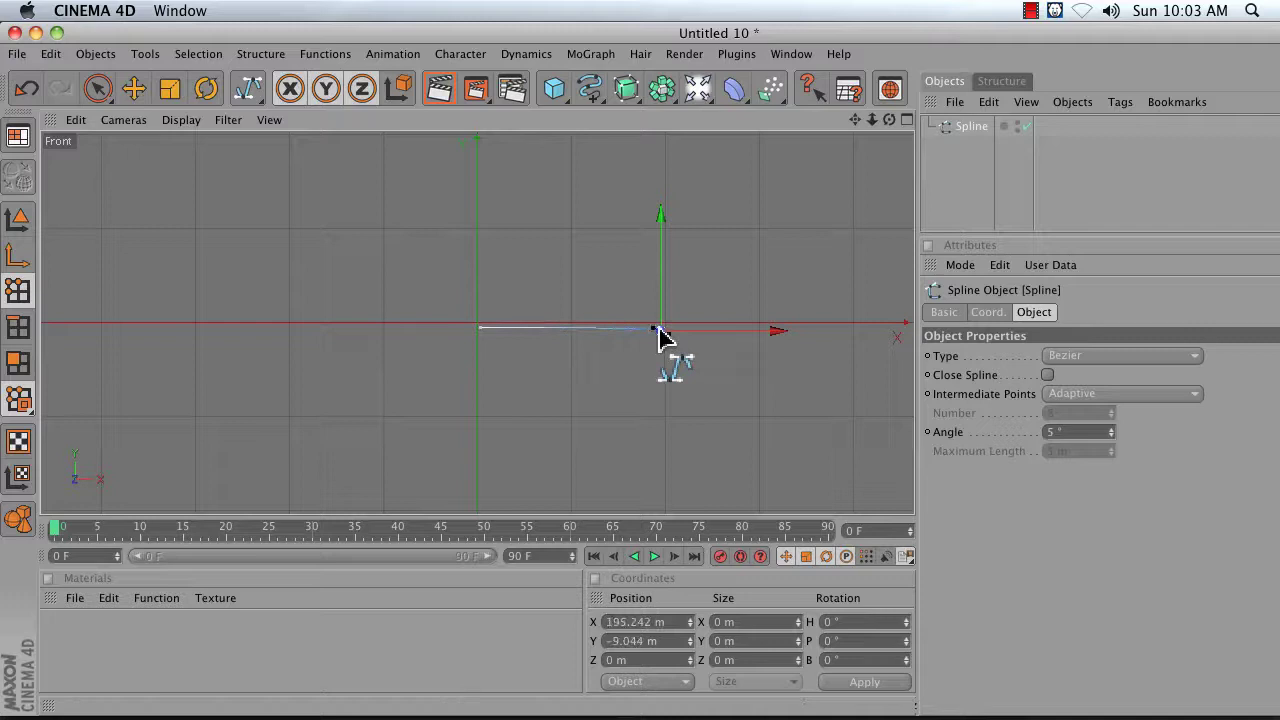
left_click(563, 281)
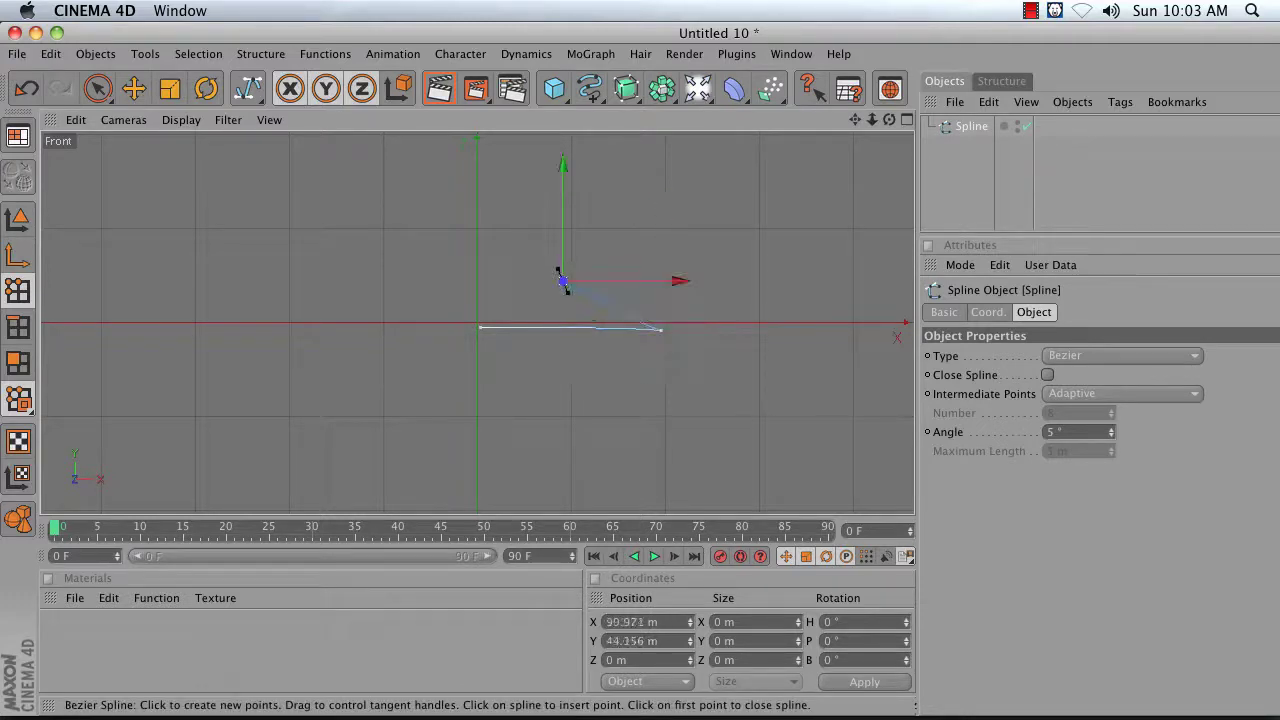
left_click(655, 190)
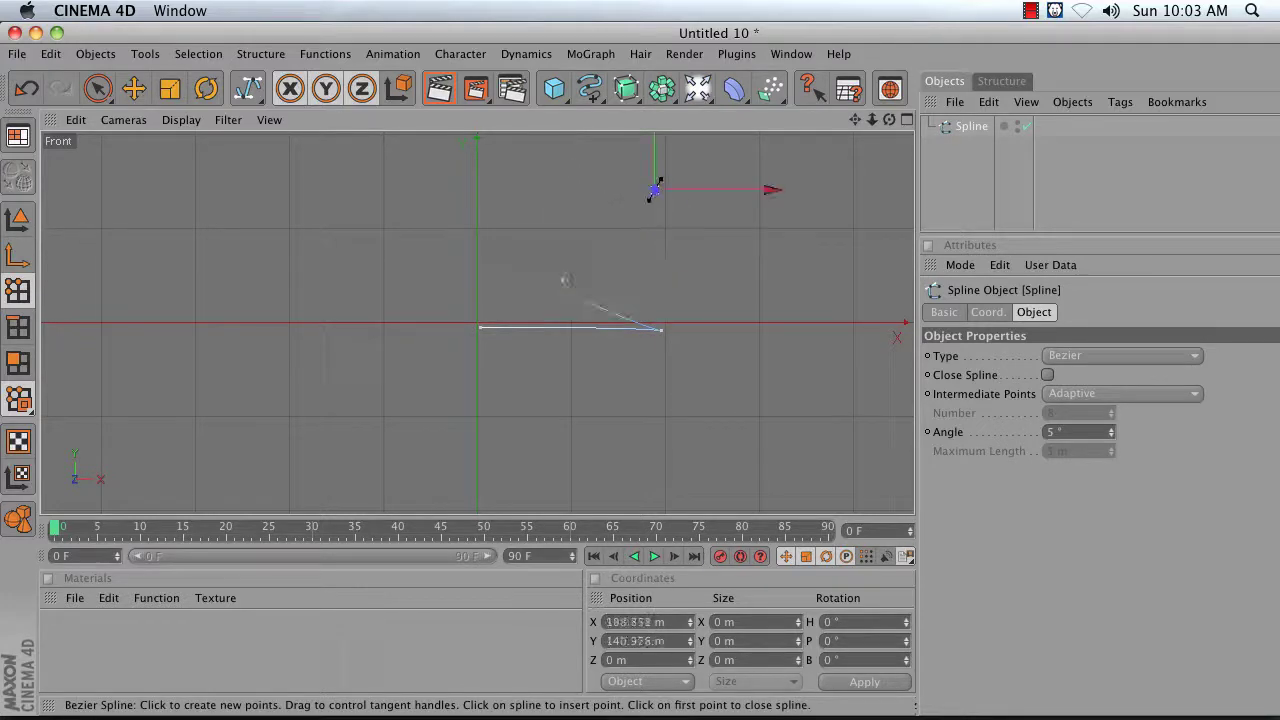
left_click(651, 197)
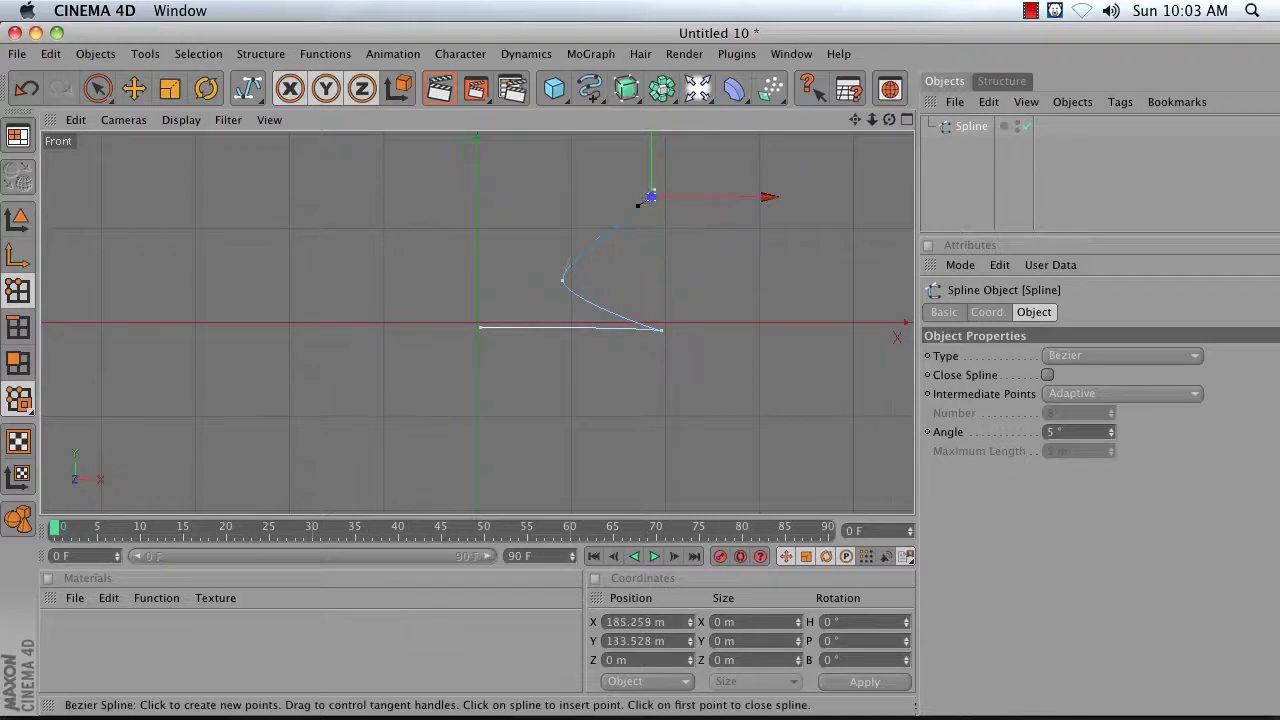
key("super+z")
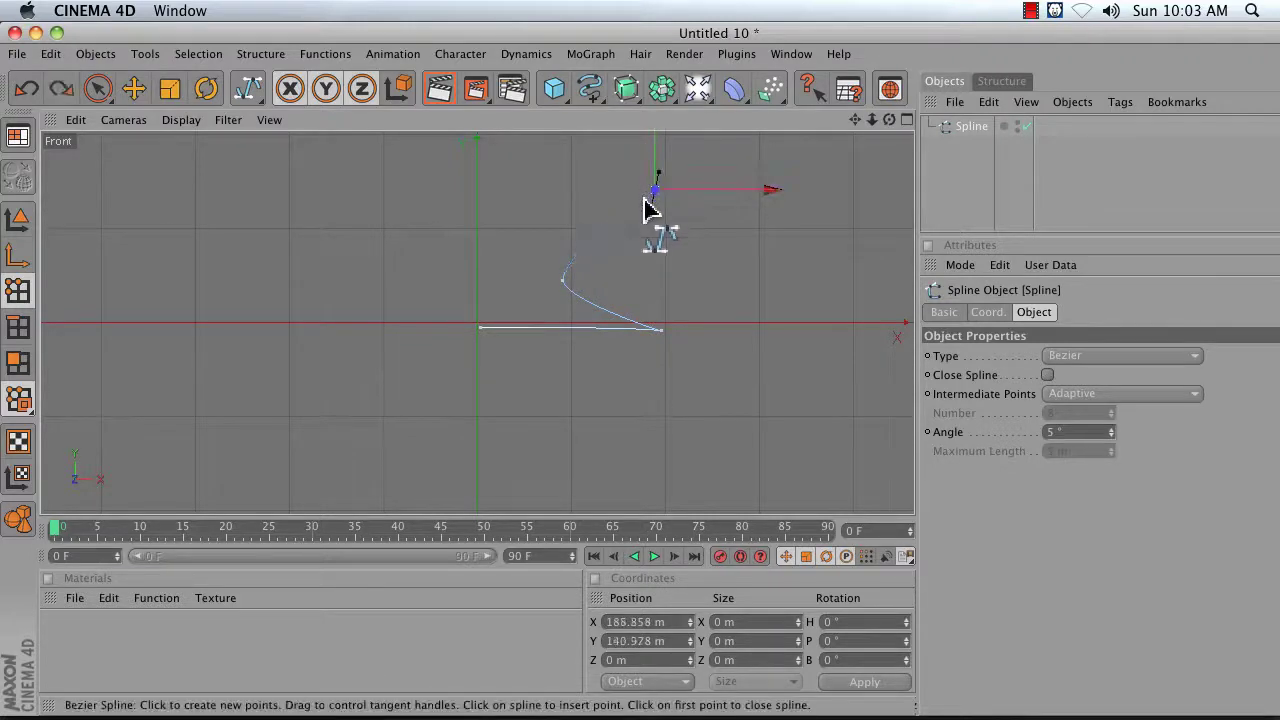
Turn off the Axis display filter for the Front view
mouse_move(856, 119)
left_mouse_down()
mouse_move(856, 141)
mouse_move(866, 123)
left_mouse_up()
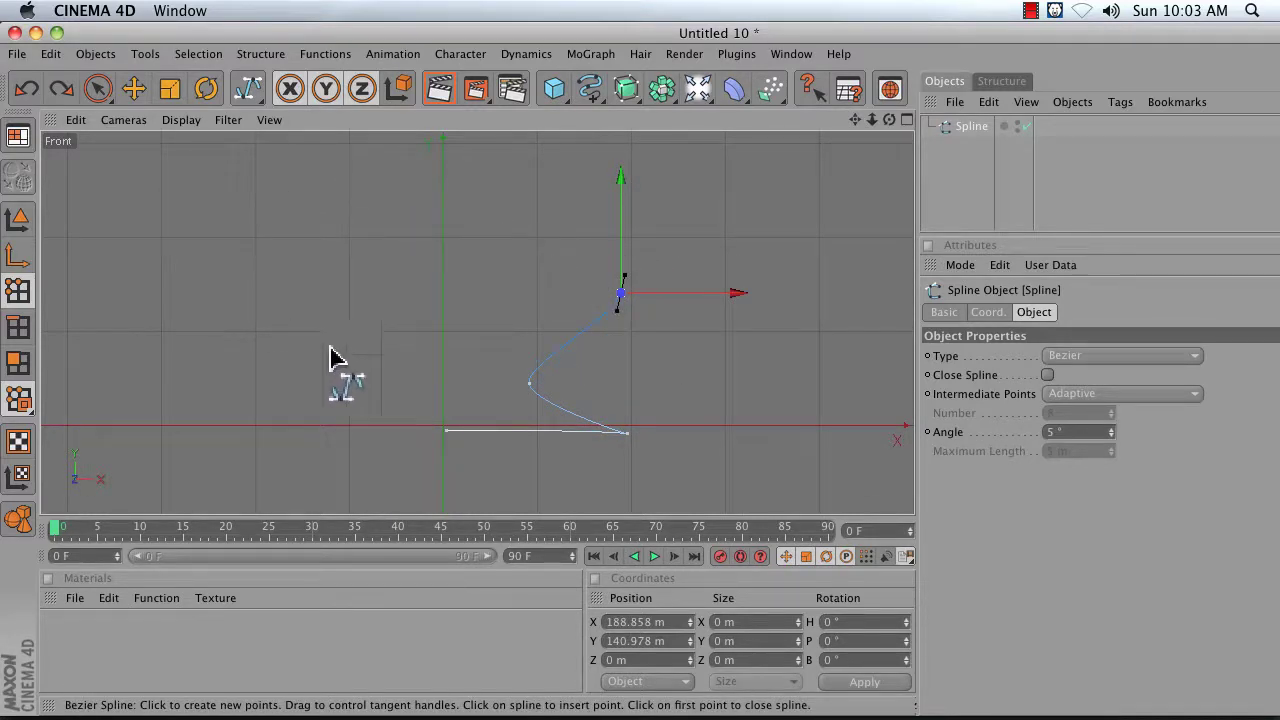
left_click(231, 122)
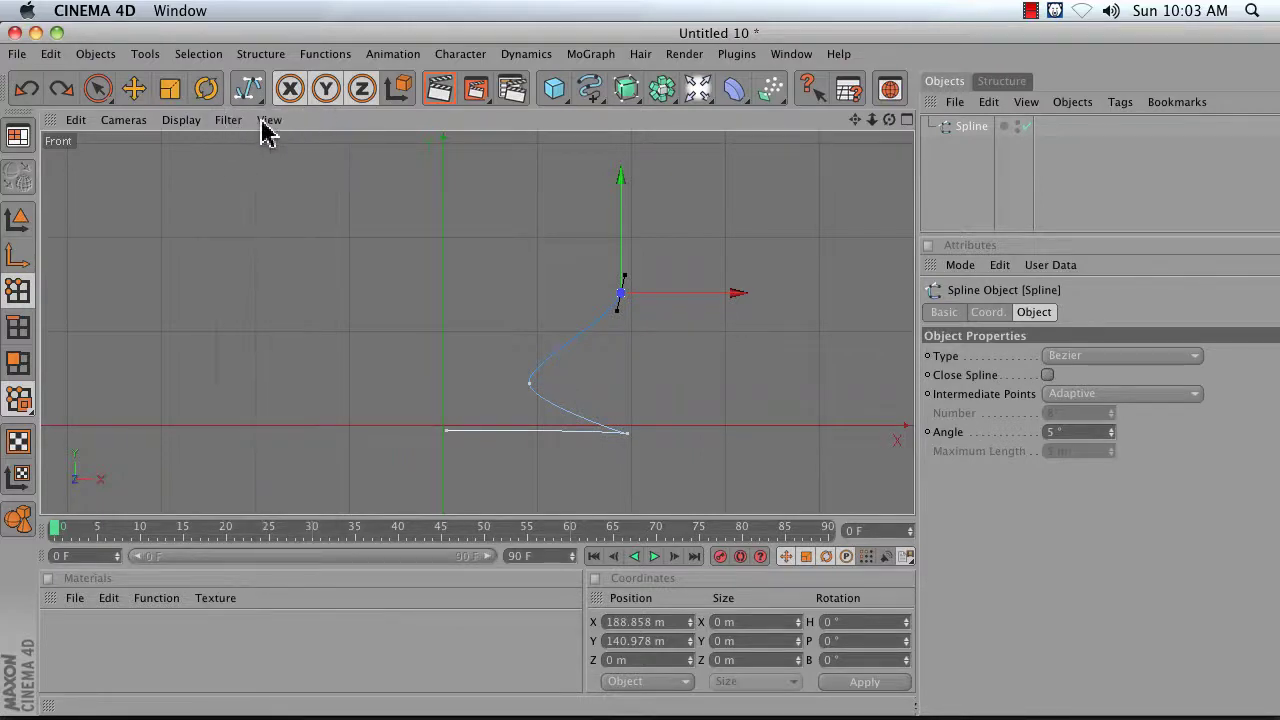
left_click(224, 124)
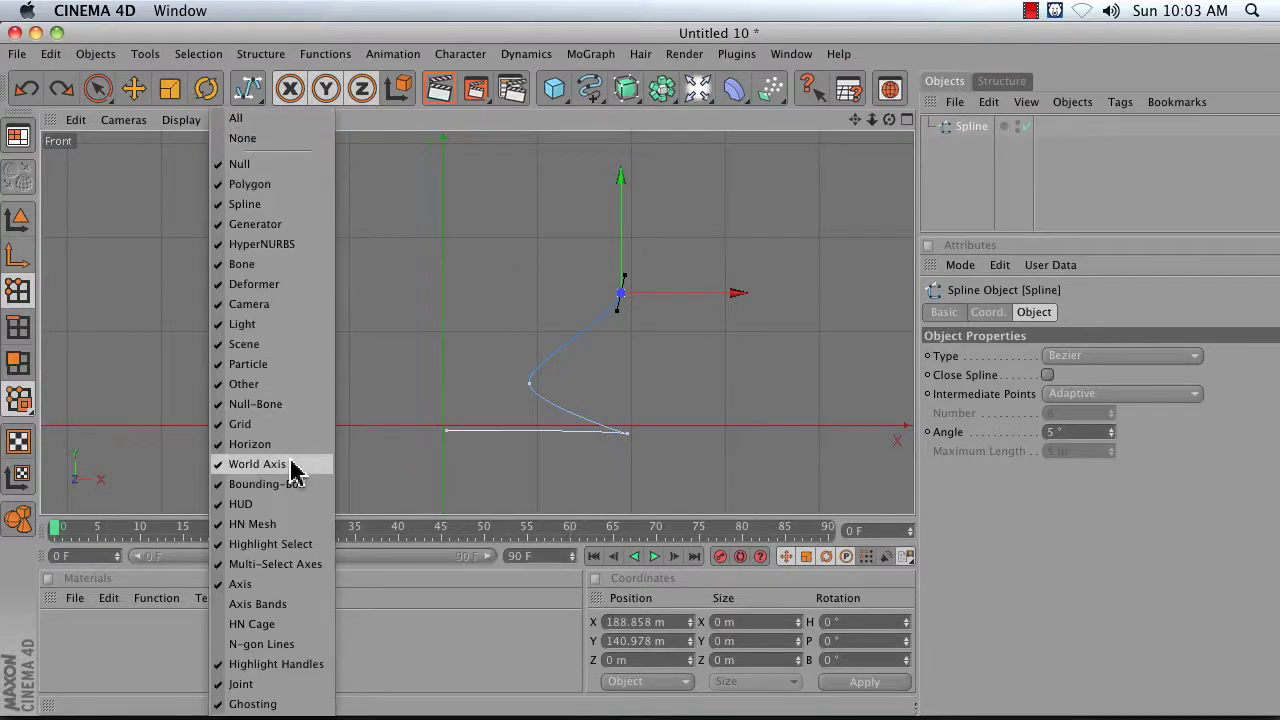
left_click(240, 584)
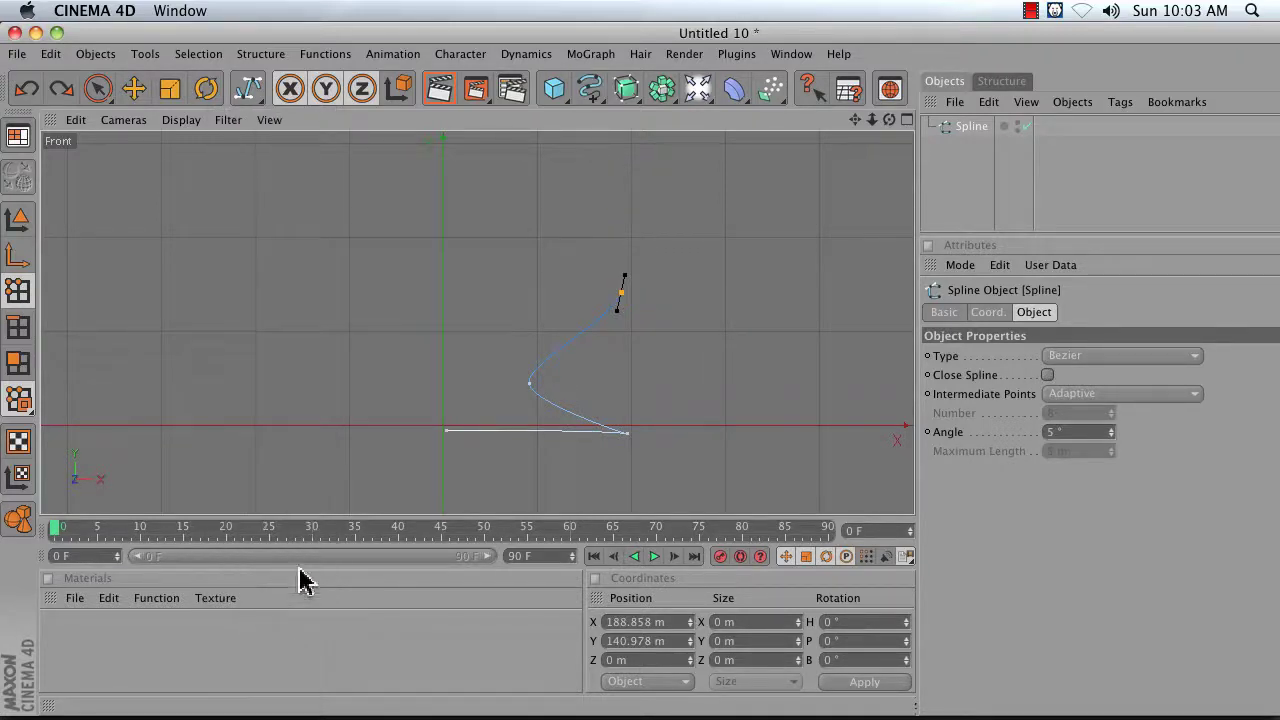
Extend the spline back to the vertical axis with points at about (175, 142), (62, 93) and (0.5, 90) m
left_click(607, 292)
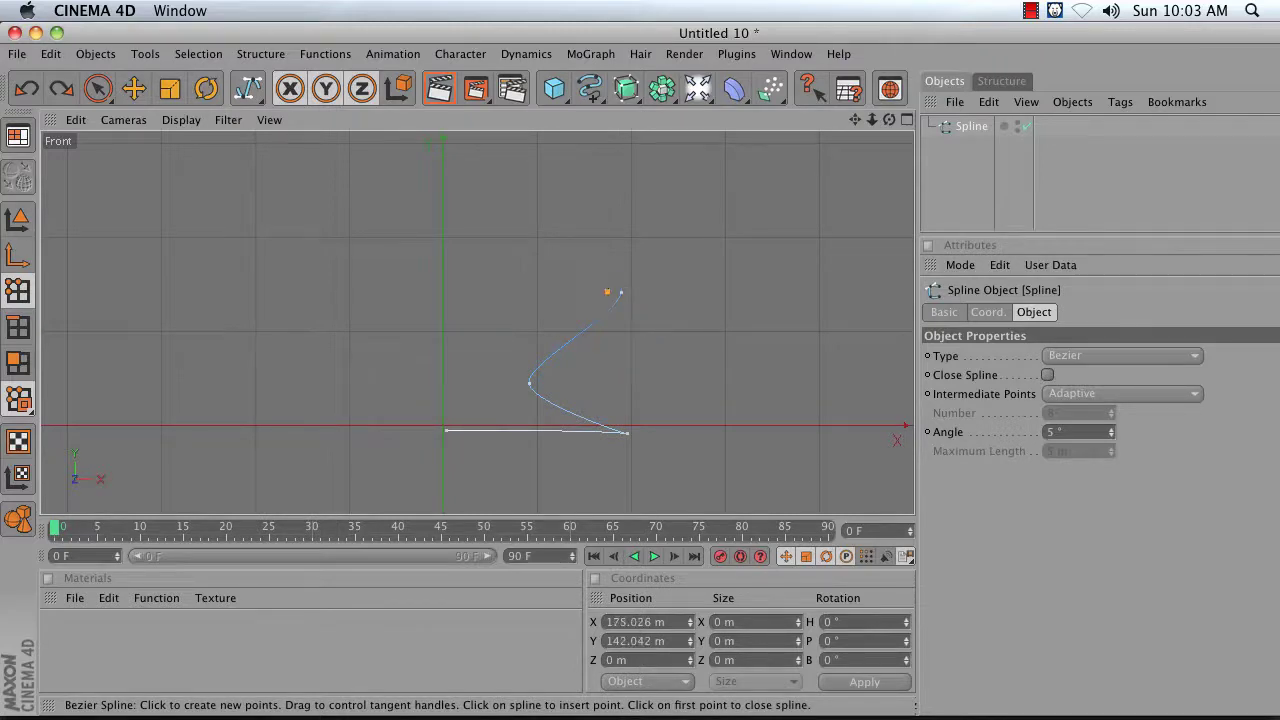
left_click(501, 338)
left_click_drag(475, 331, 474, 336)
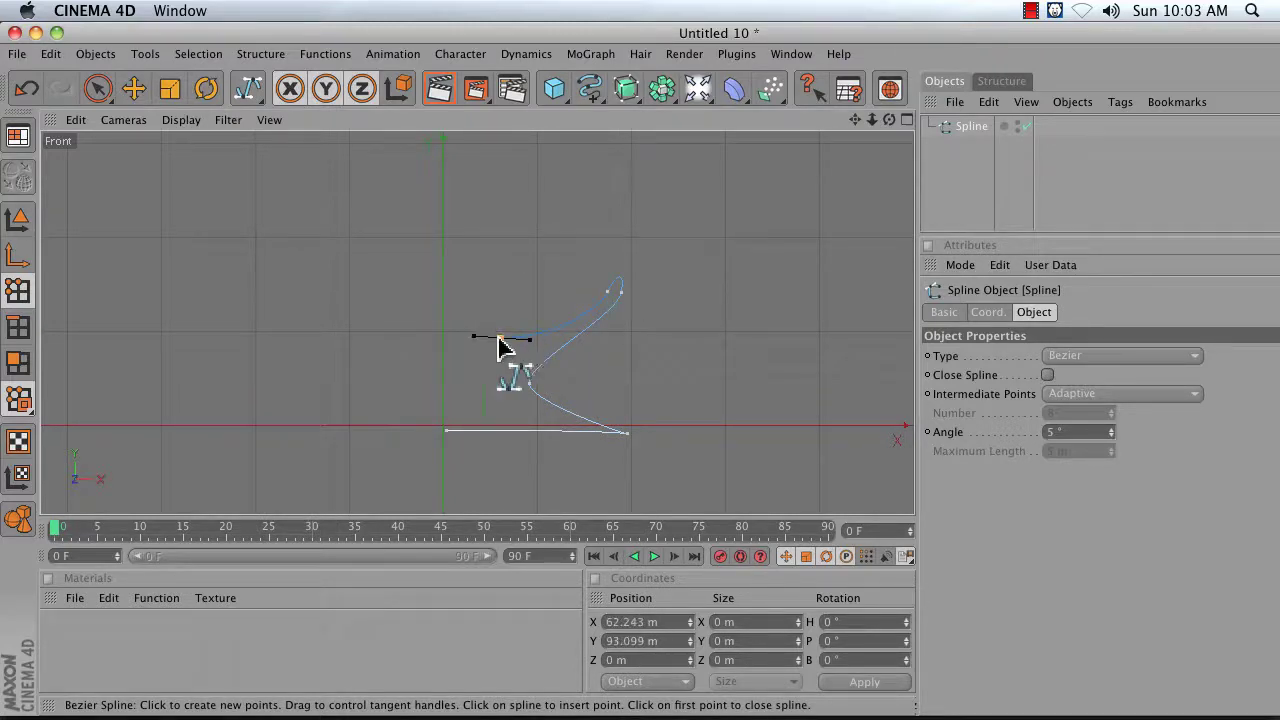
left_click(444, 340)
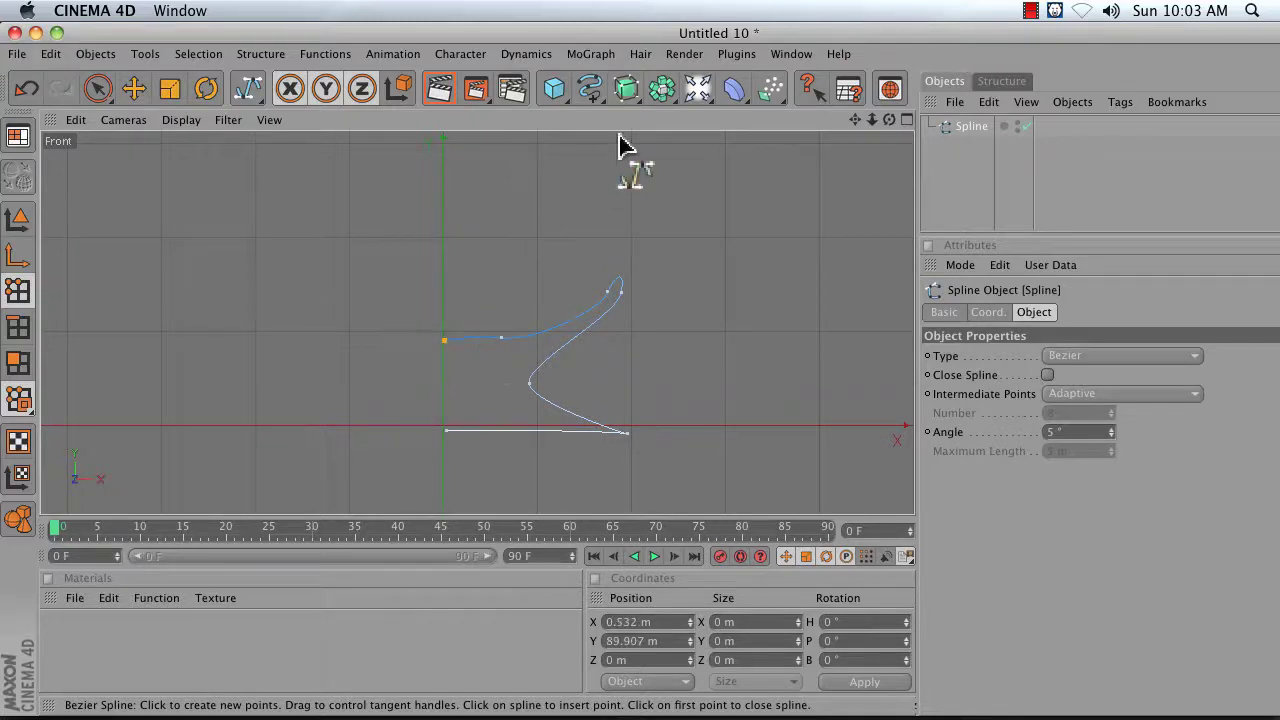
Switch to the open goblet scene Untitled 9 with nothing selected
left_click(791, 54)
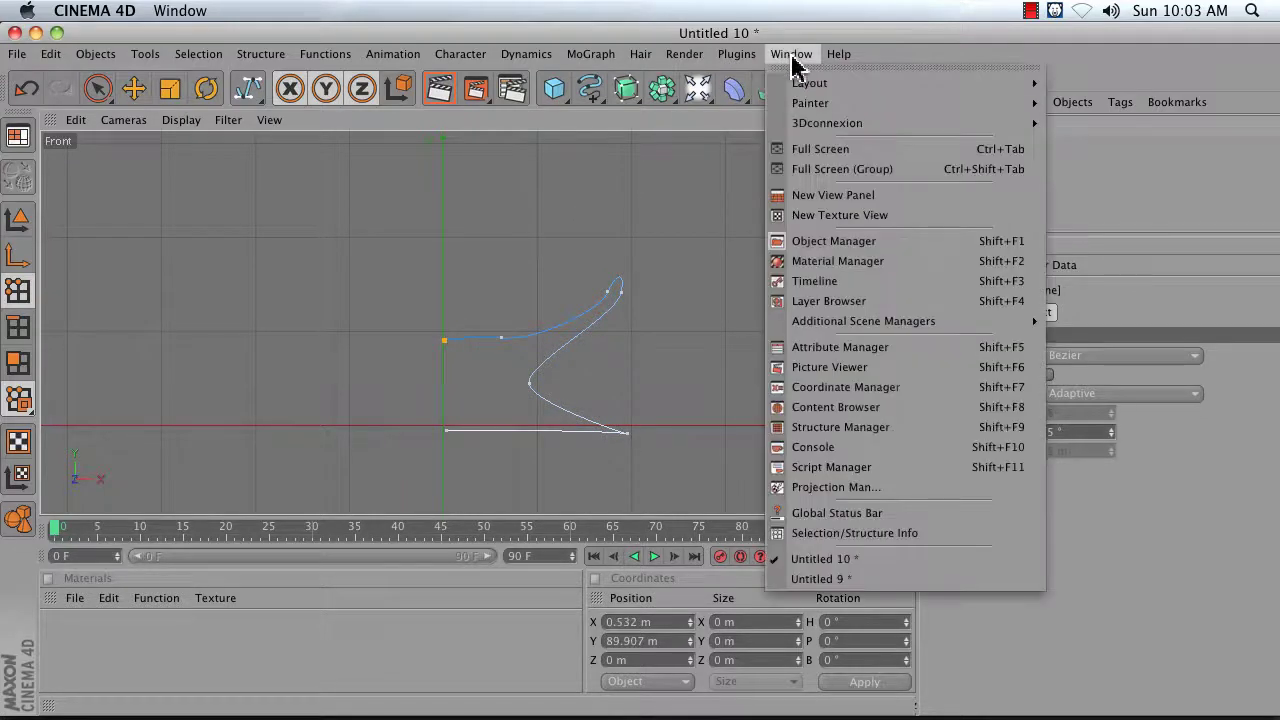
left_click(822, 579)
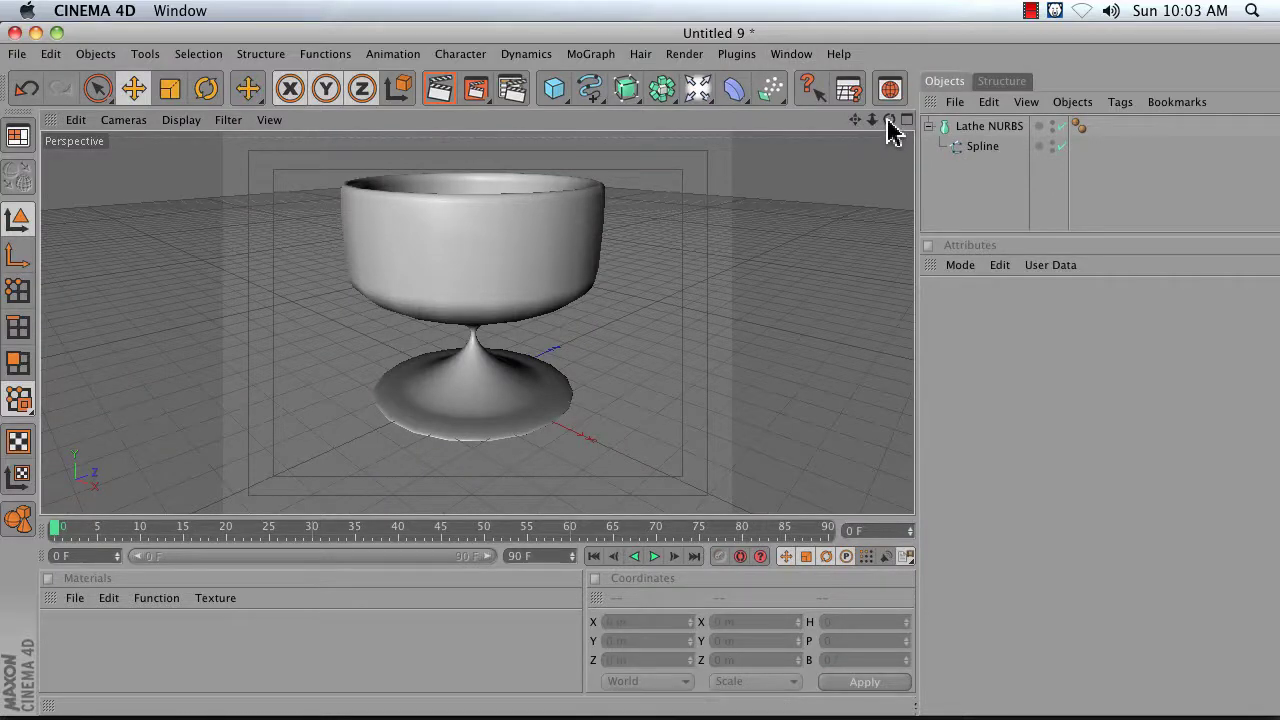
left_click(968, 127)
left_click(974, 186)
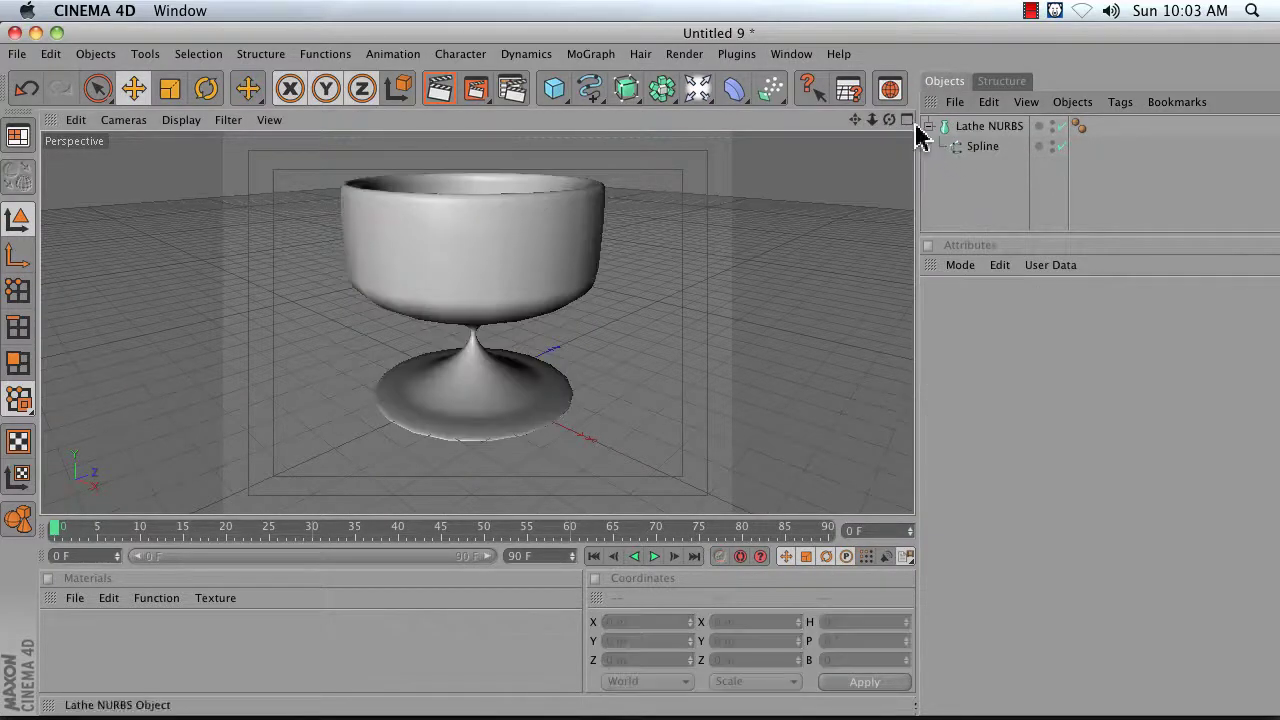
Examine the underside of the goblet's base from below and render the view from two angles
left_click_drag(889, 119, 889, 30)
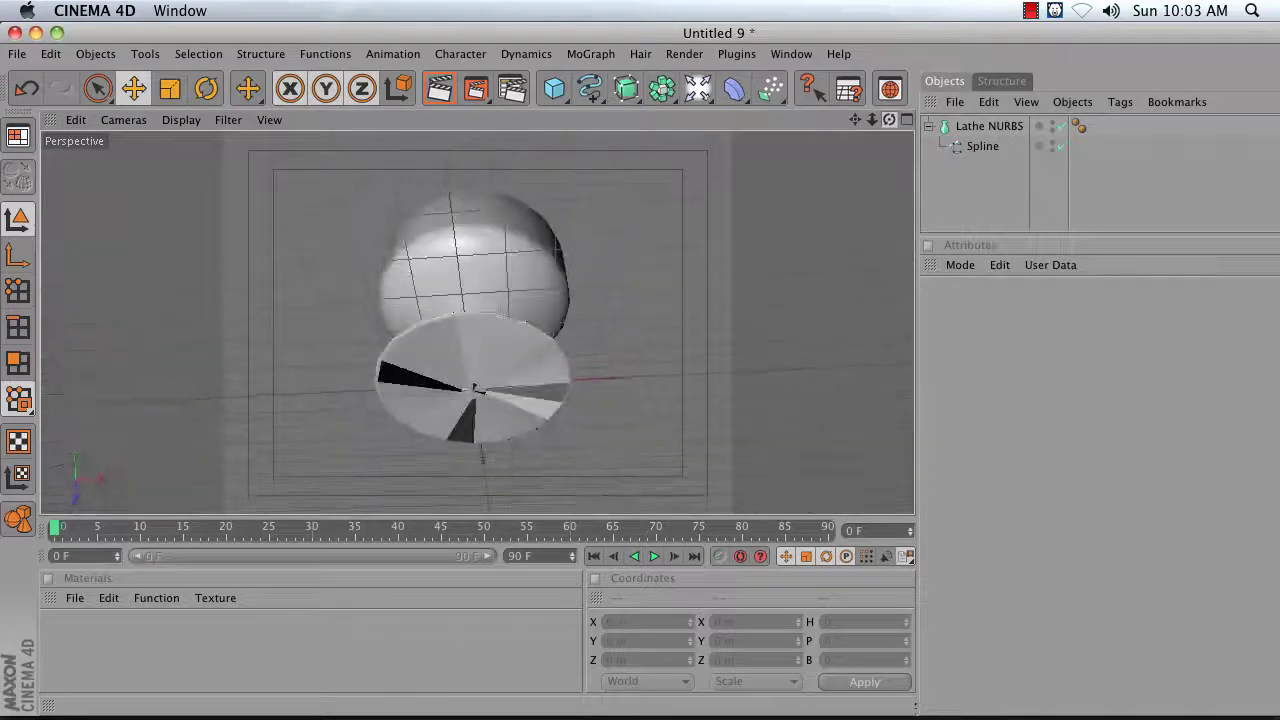
left_click_drag(876, 205, 889, 140)
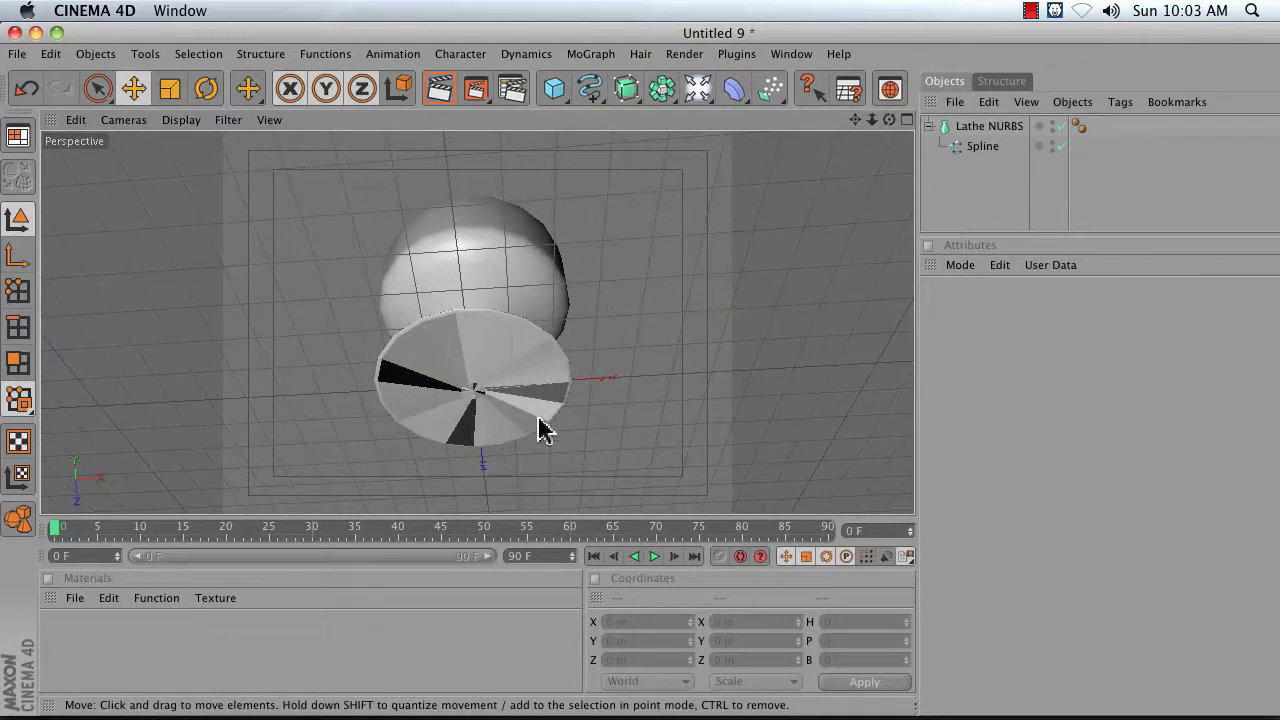
mouse_move(855, 120)
left_mouse_down()
mouse_move(856, 140)
mouse_move(851, 126)
left_mouse_up()
left_click(440, 88)
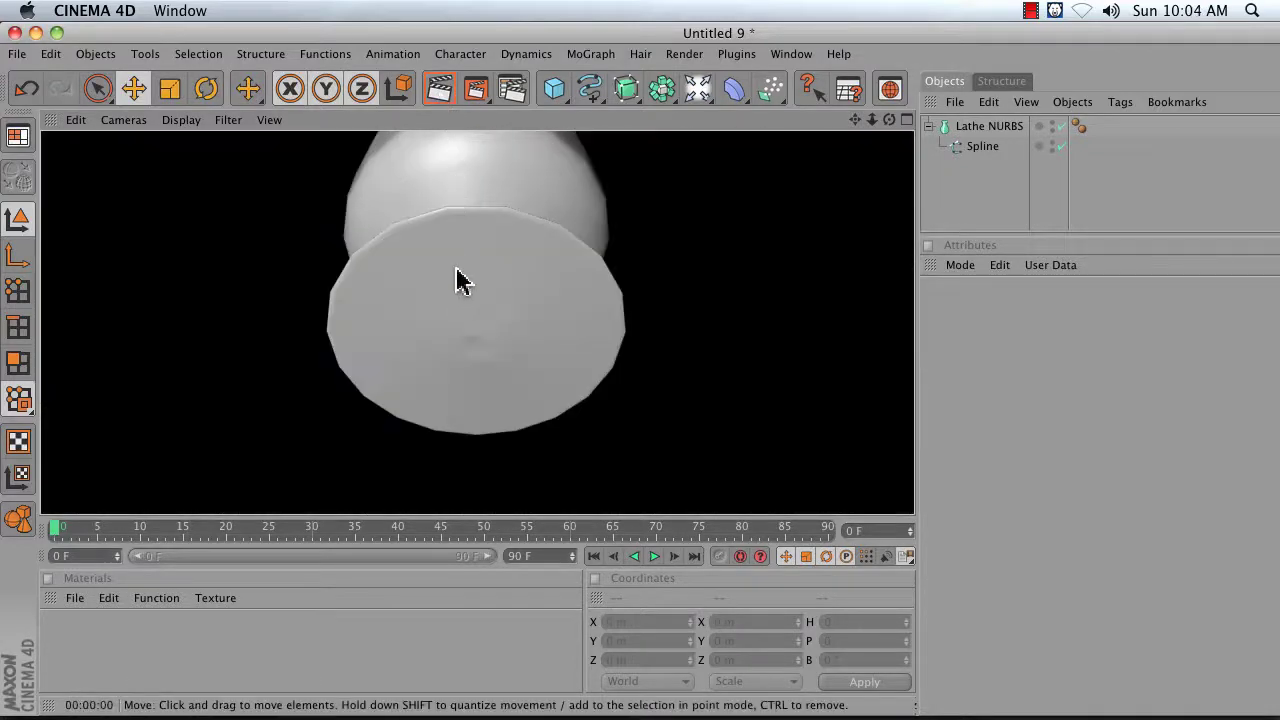
left_click(962, 180)
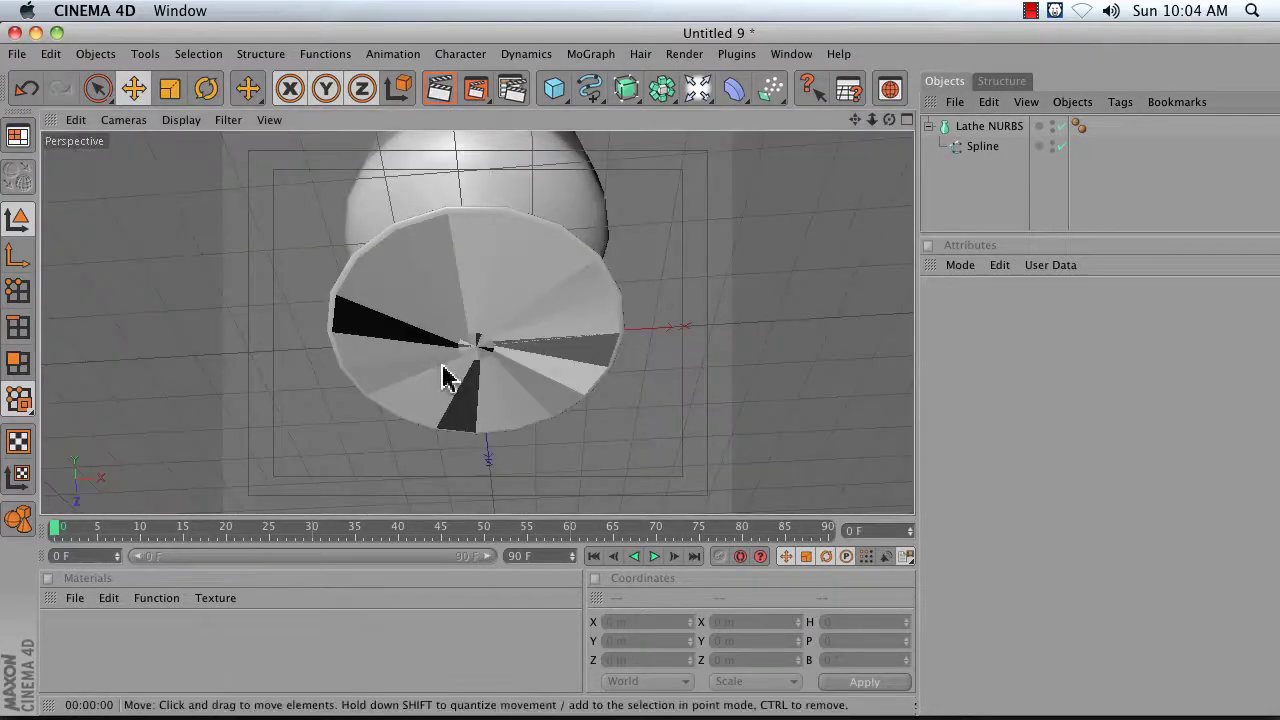
left_click_drag(889, 120, 889, 175)
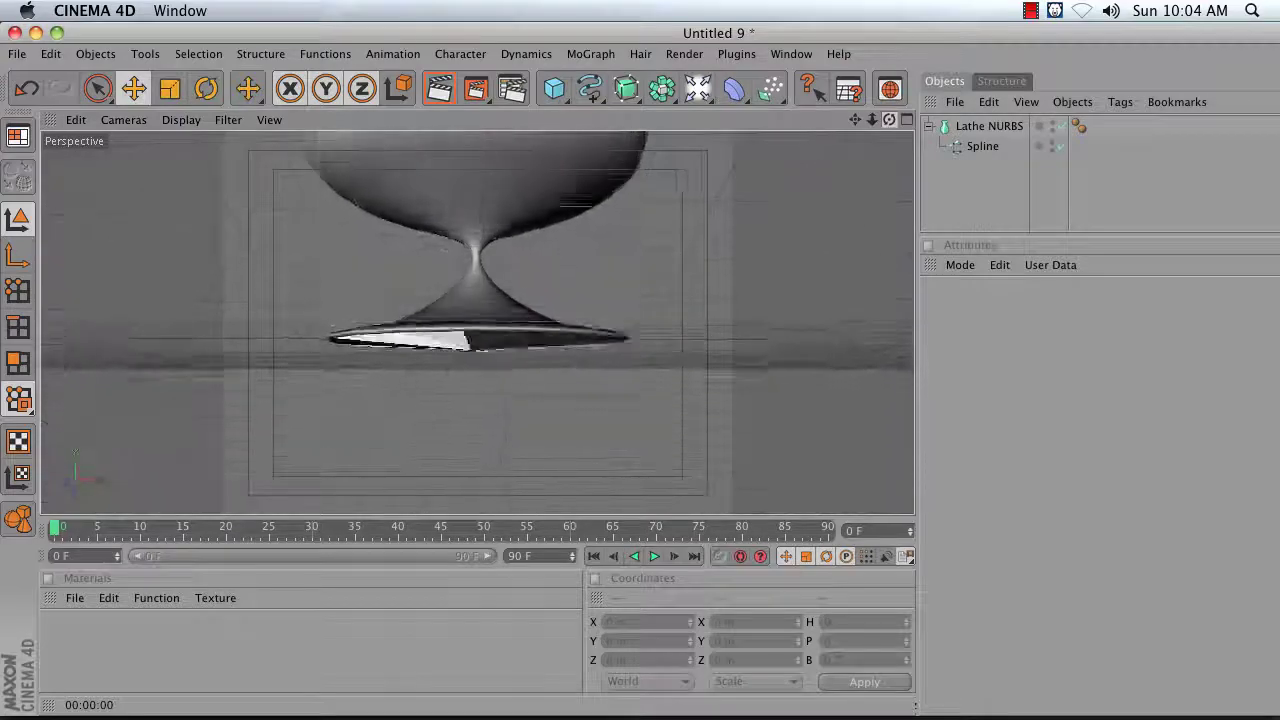
left_click(440, 88)
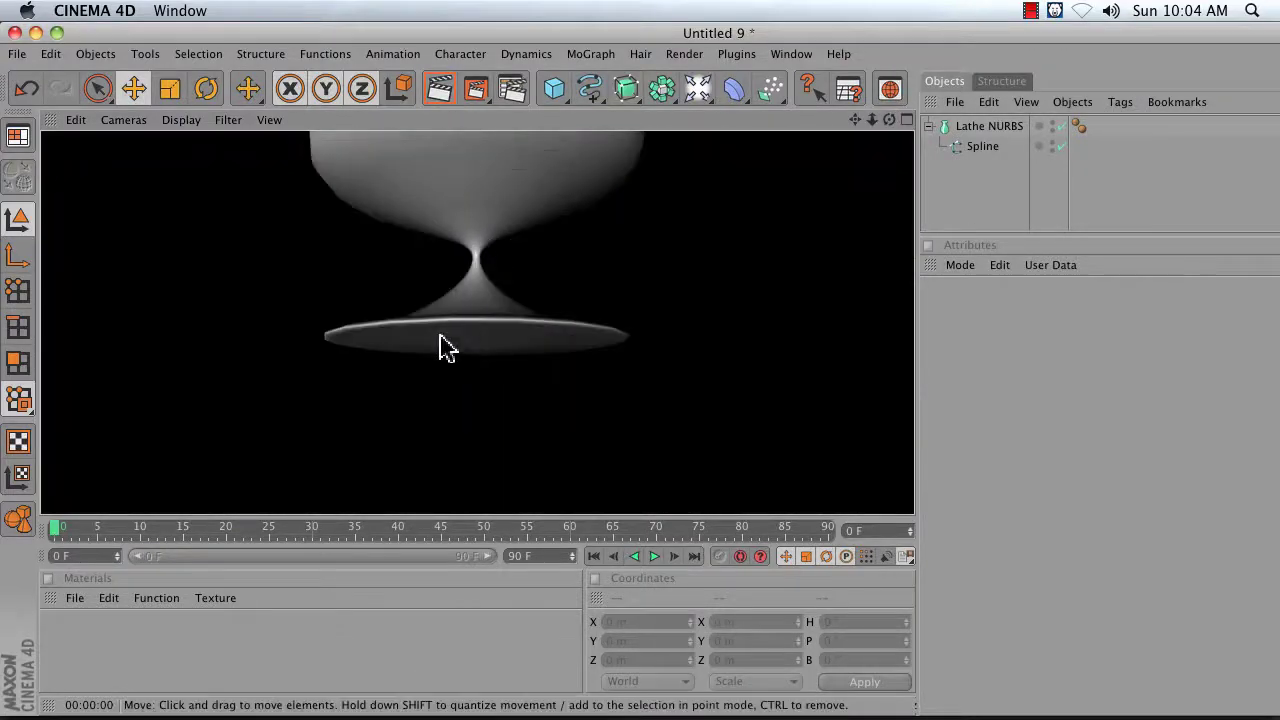
left_click_drag(889, 121, 889, 150)
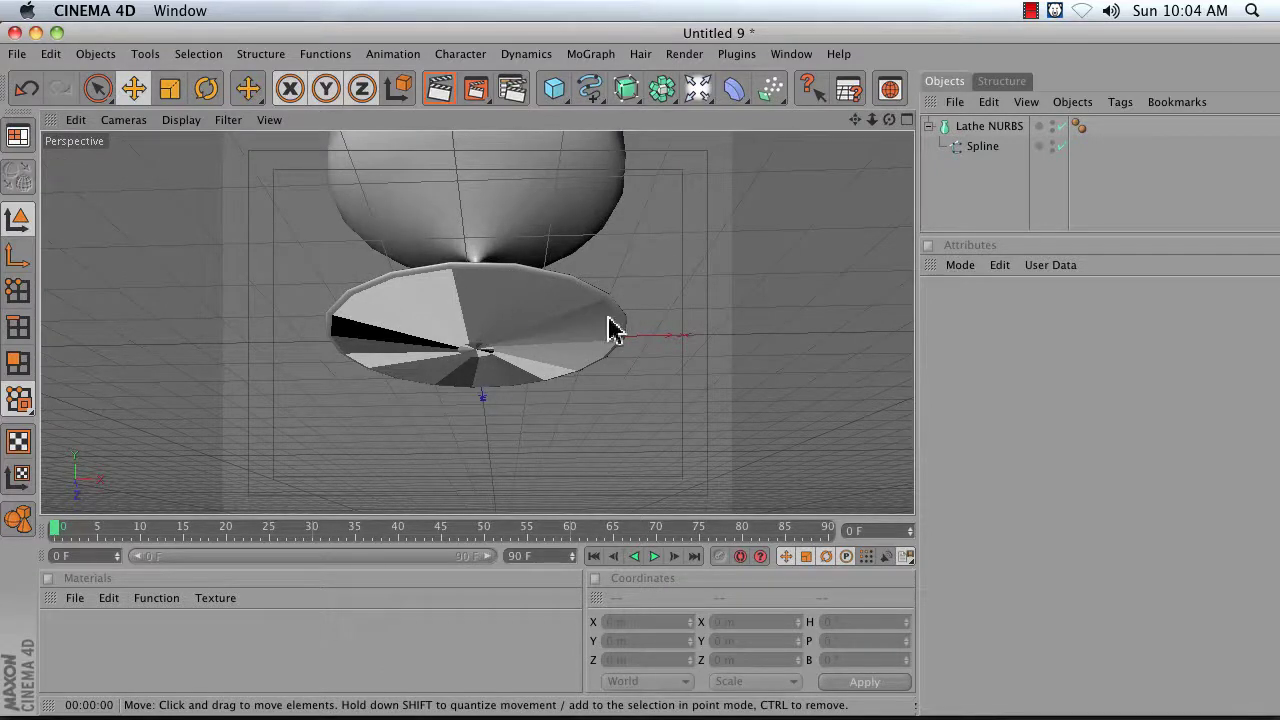
Disable the Lathe NURBS and isolate the goblet's spline profile in the maximized Front view
left_click(906, 119)
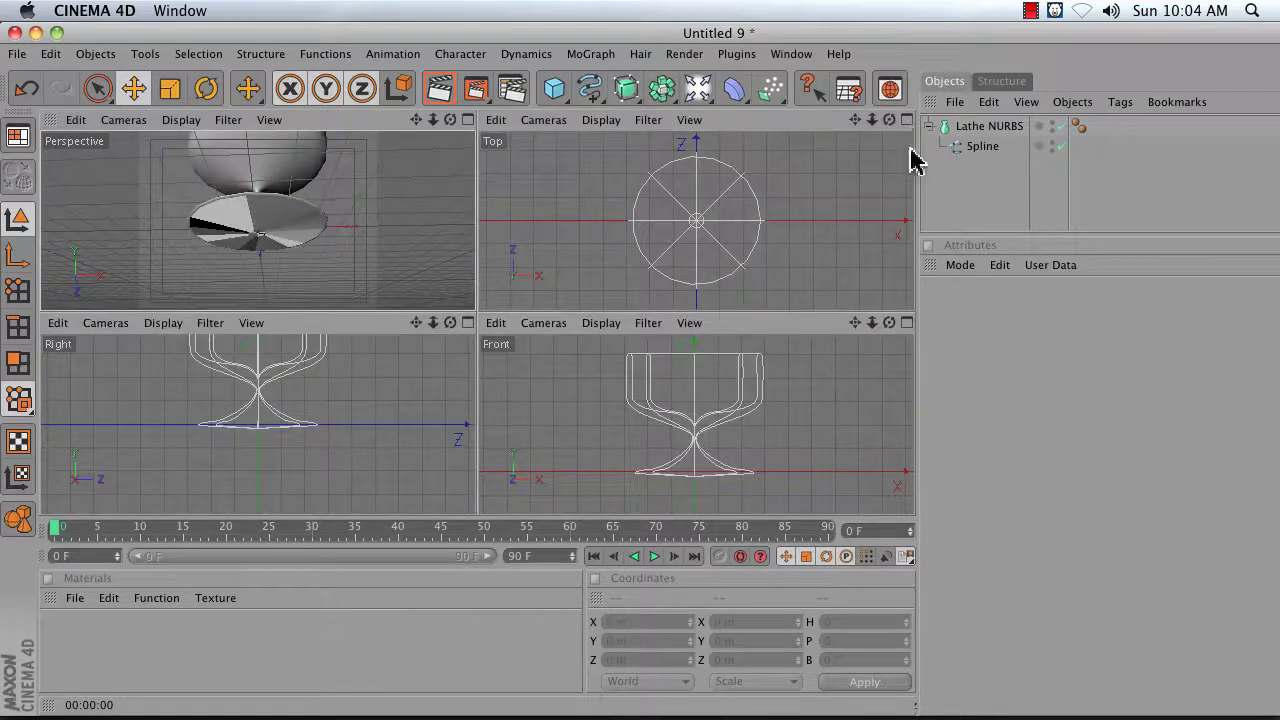
left_click(906, 322)
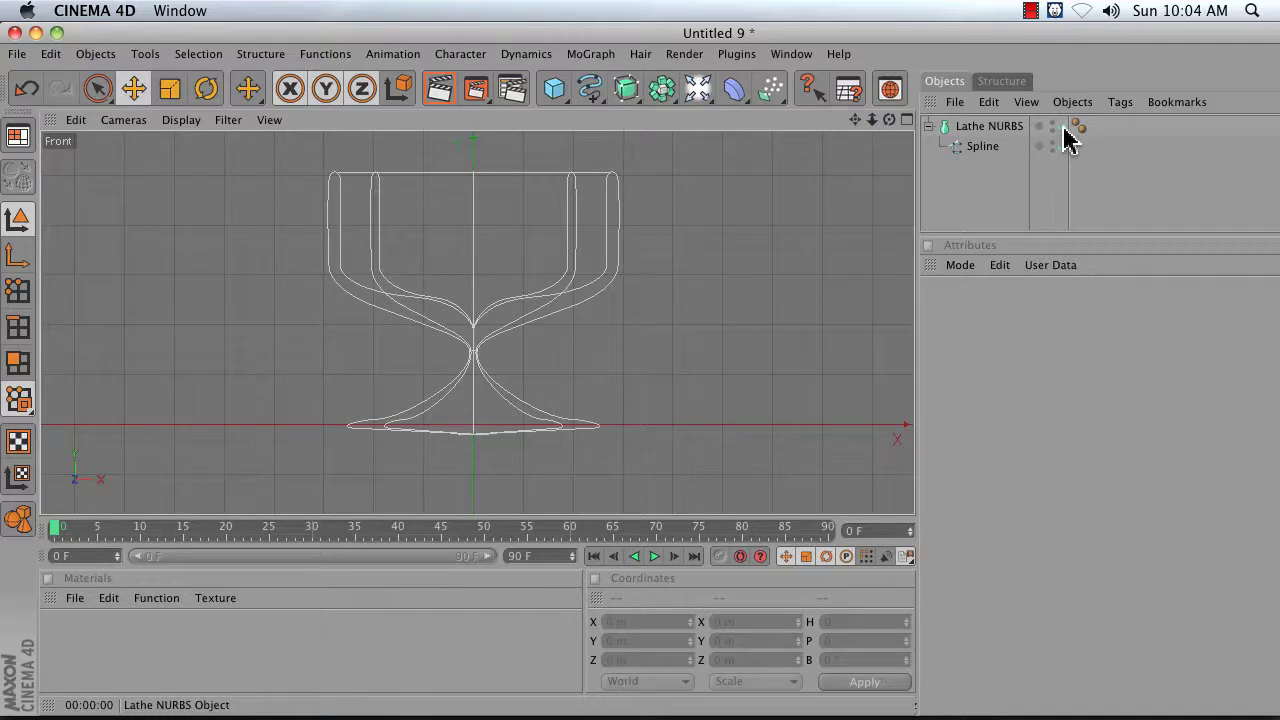
left_click(1063, 127)
left_click(985, 148)
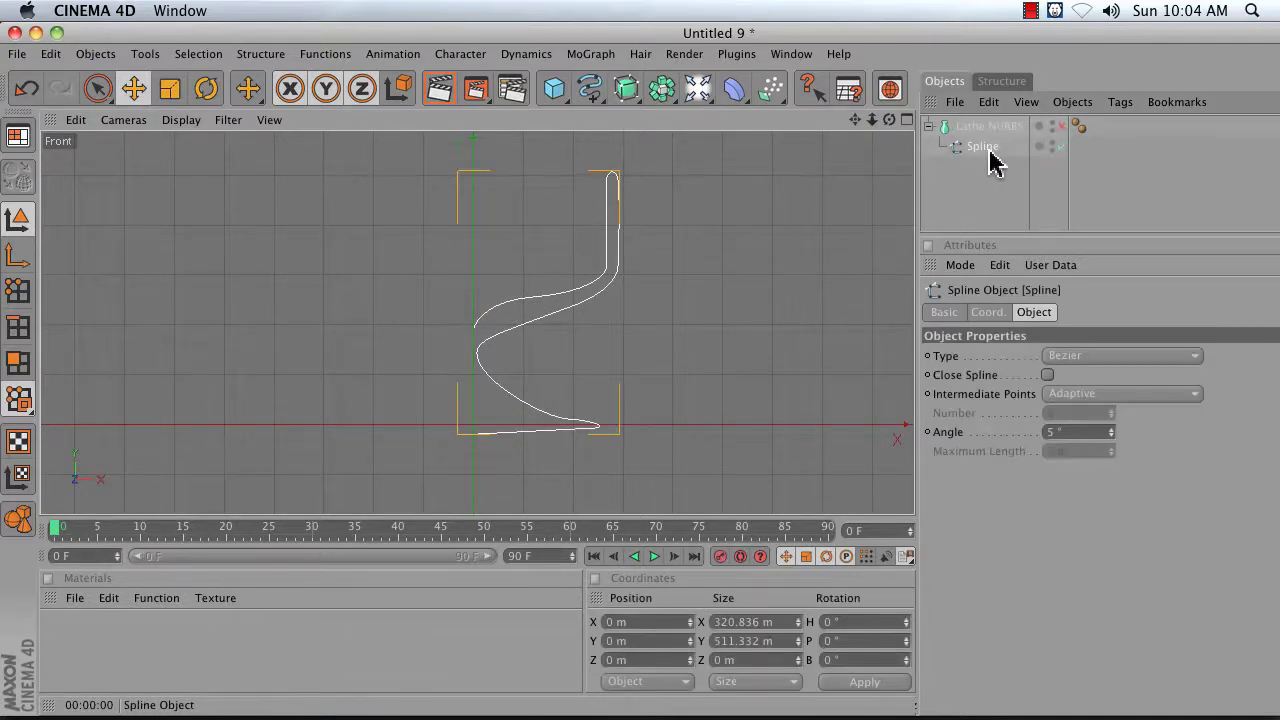
left_click(995, 194)
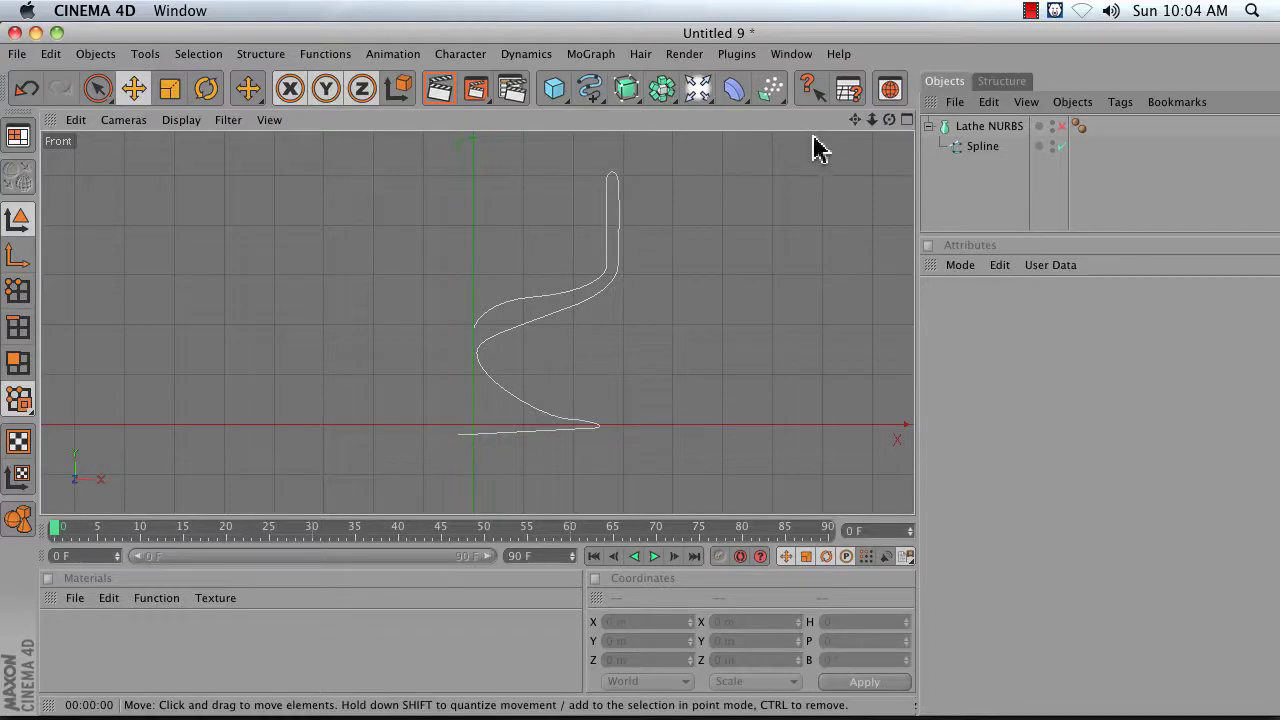
left_click_drag(855, 119, 862, 76)
right_click_drag(855, 119, 905, 119)
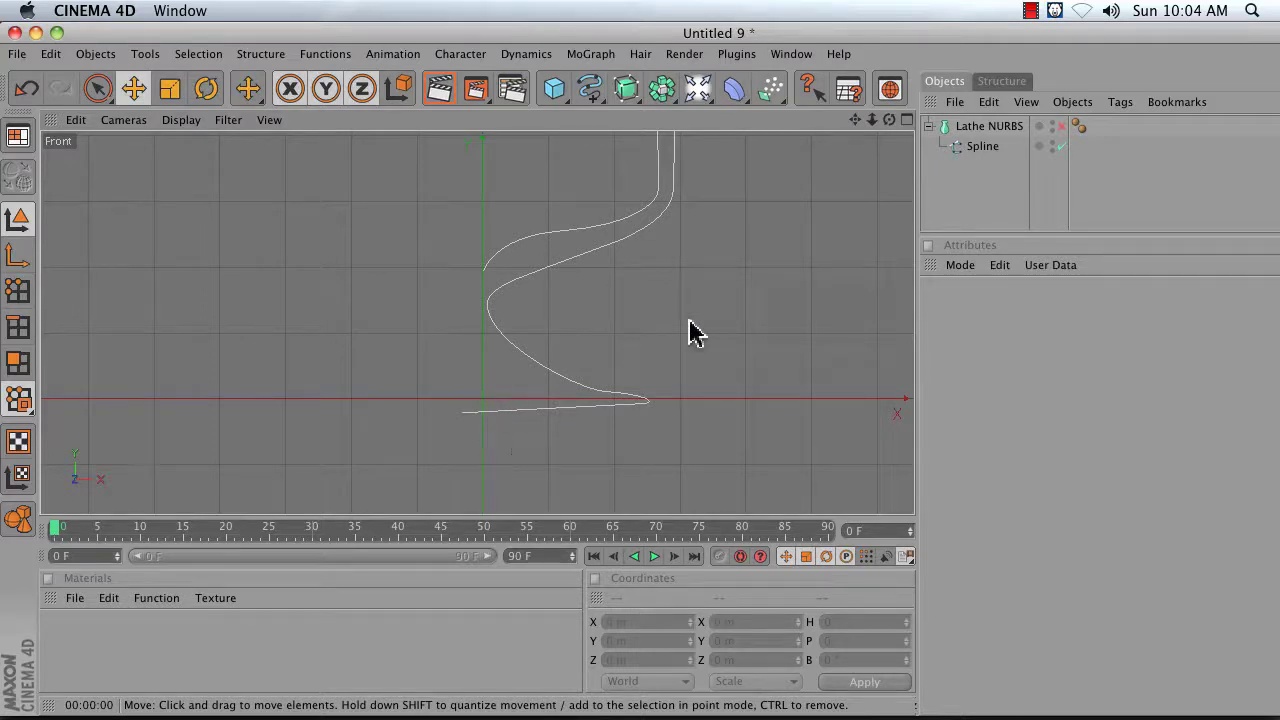
Select the goblet spline's bottom end point, which overshoots the vertical axis, in point mode and activate the Move tool
left_click(982, 148)
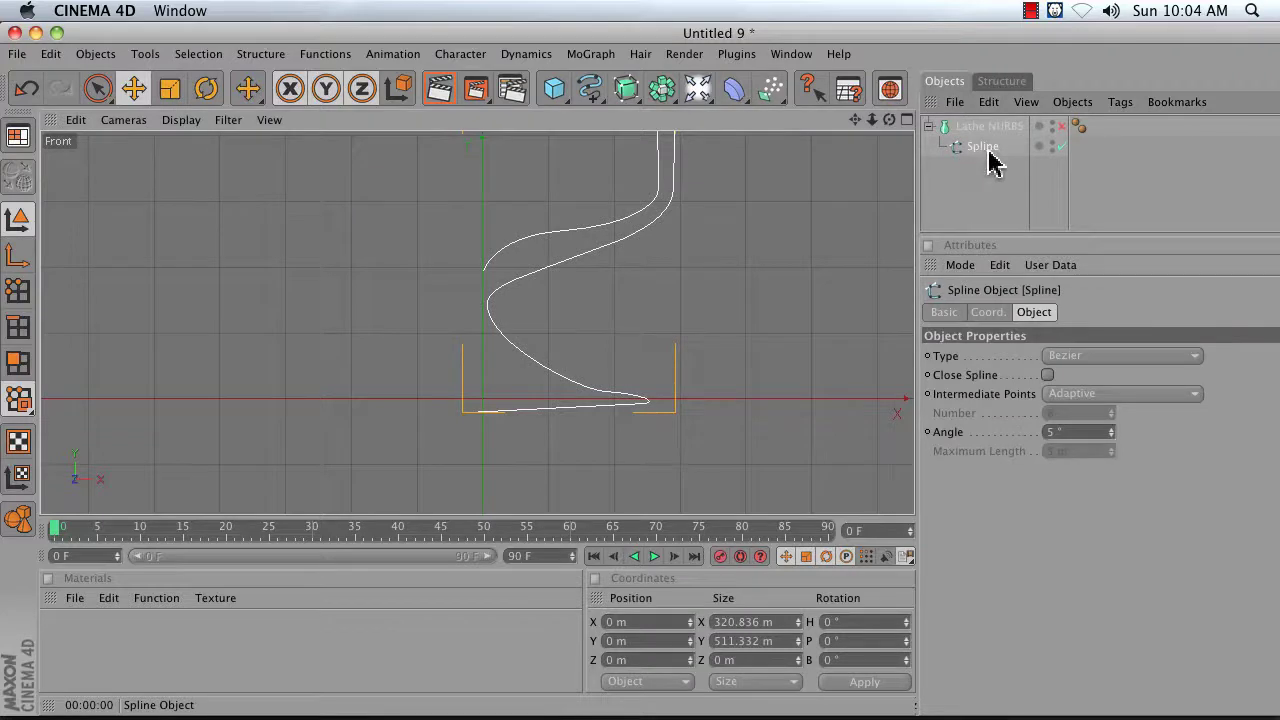
left_click(18, 295)
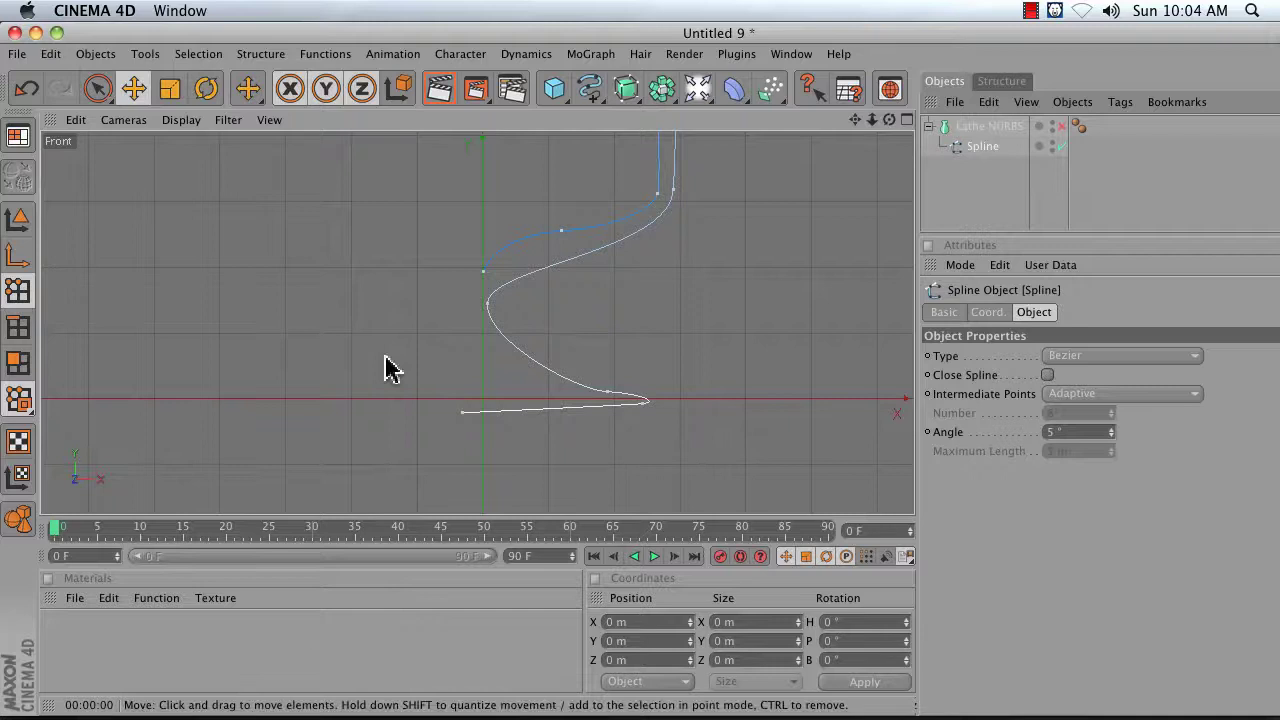
left_click(97, 88)
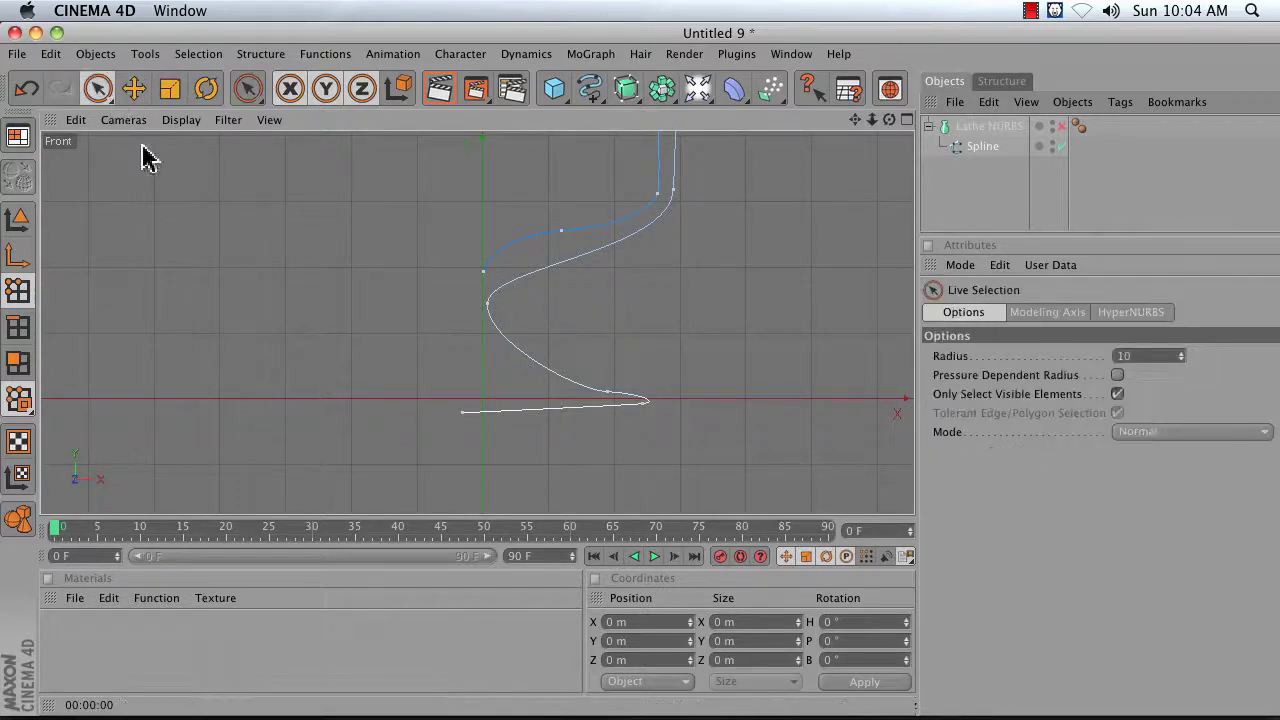
left_click(462, 411)
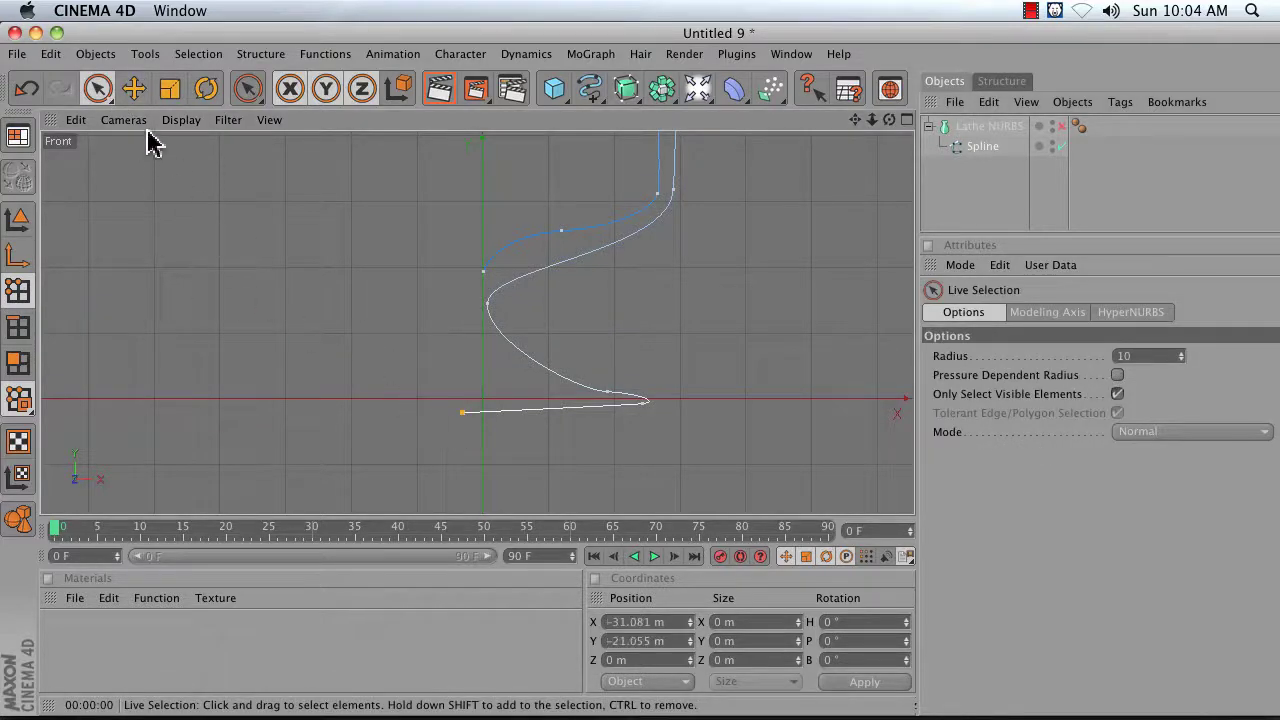
left_click(133, 90)
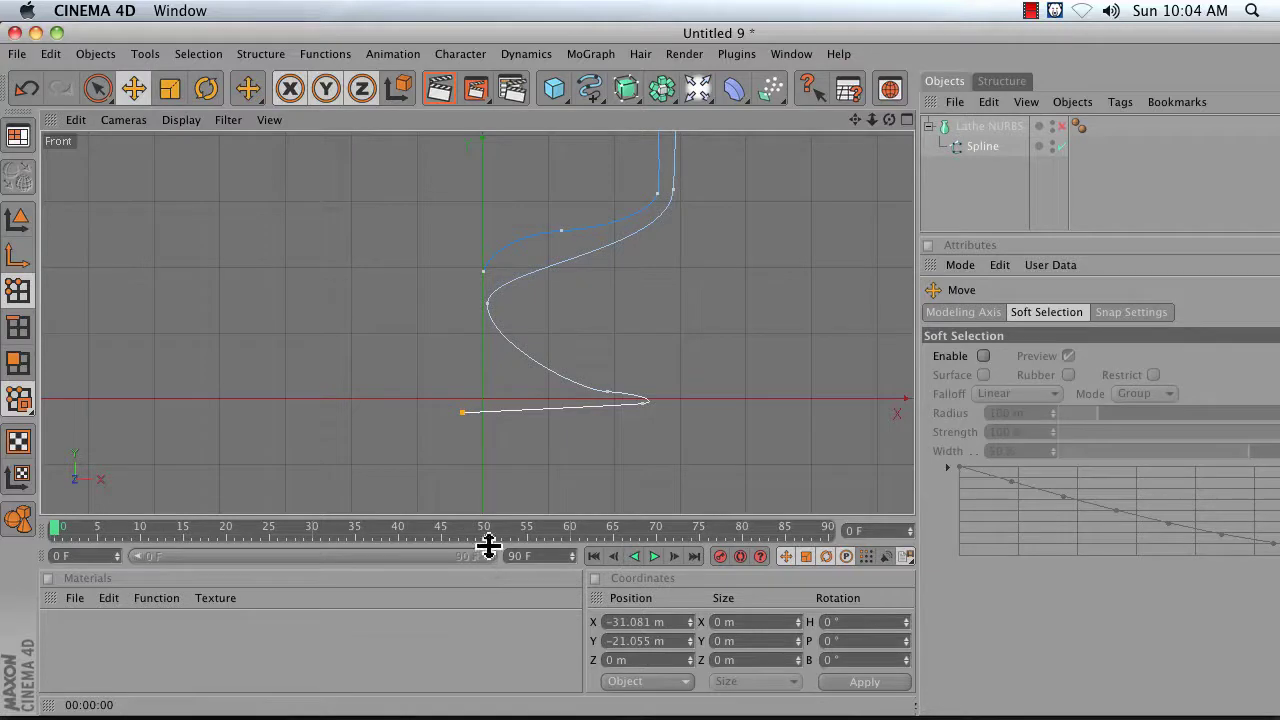
Try setting the bottom end point's X position to 0 m and undo the change
left_click(674, 622)
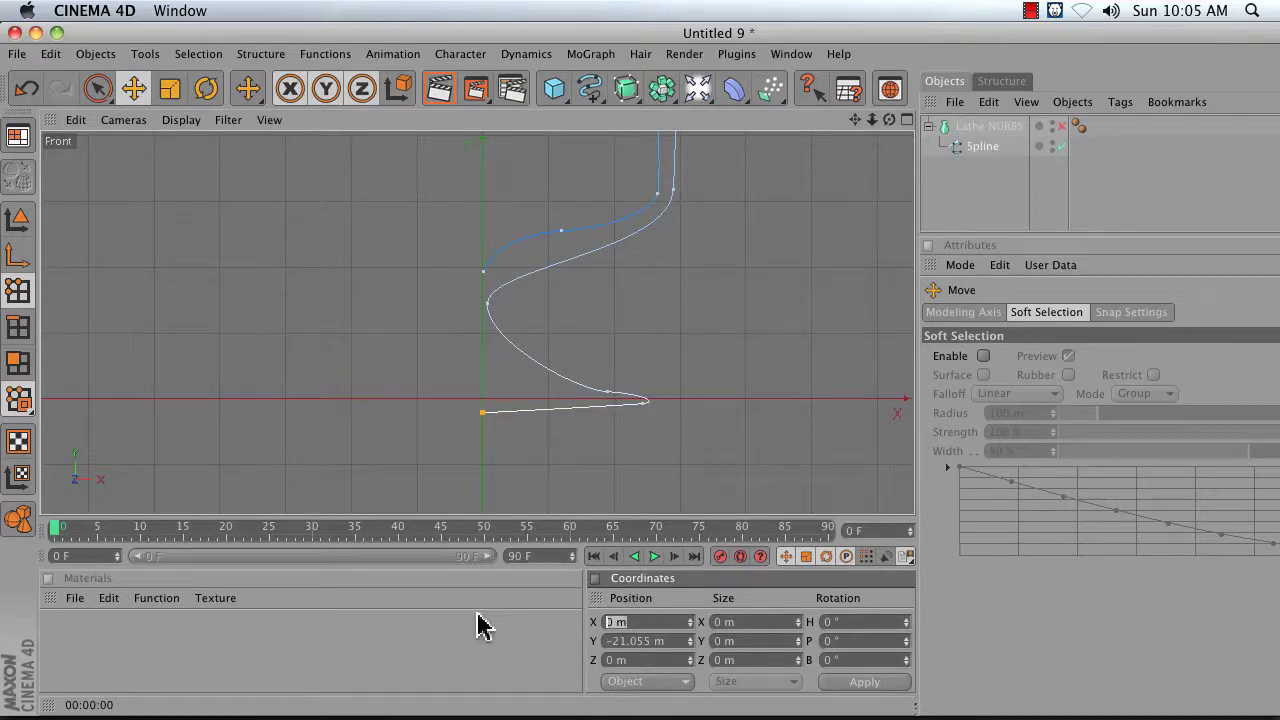
key("super+z")
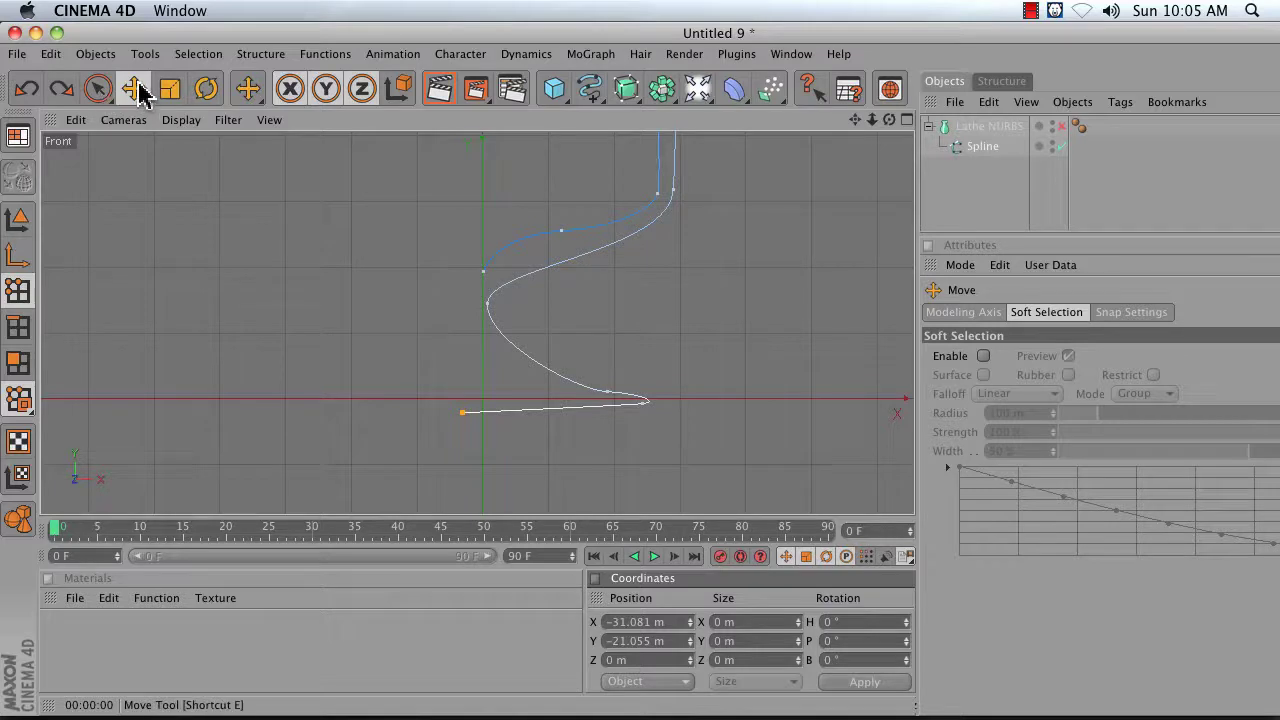
Enable grid snapping and snap the bottom end point to the origin and the base's lower rim point onto the X axis
left_click(1136, 314)
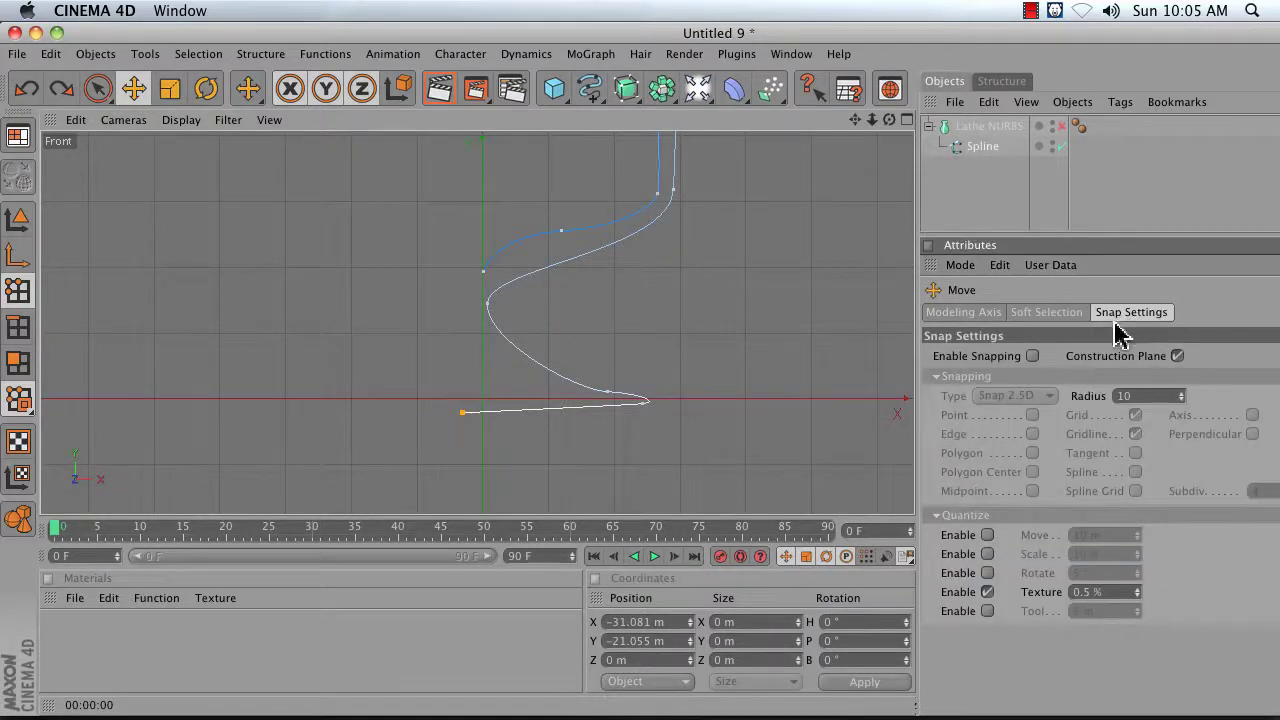
left_click(1032, 356)
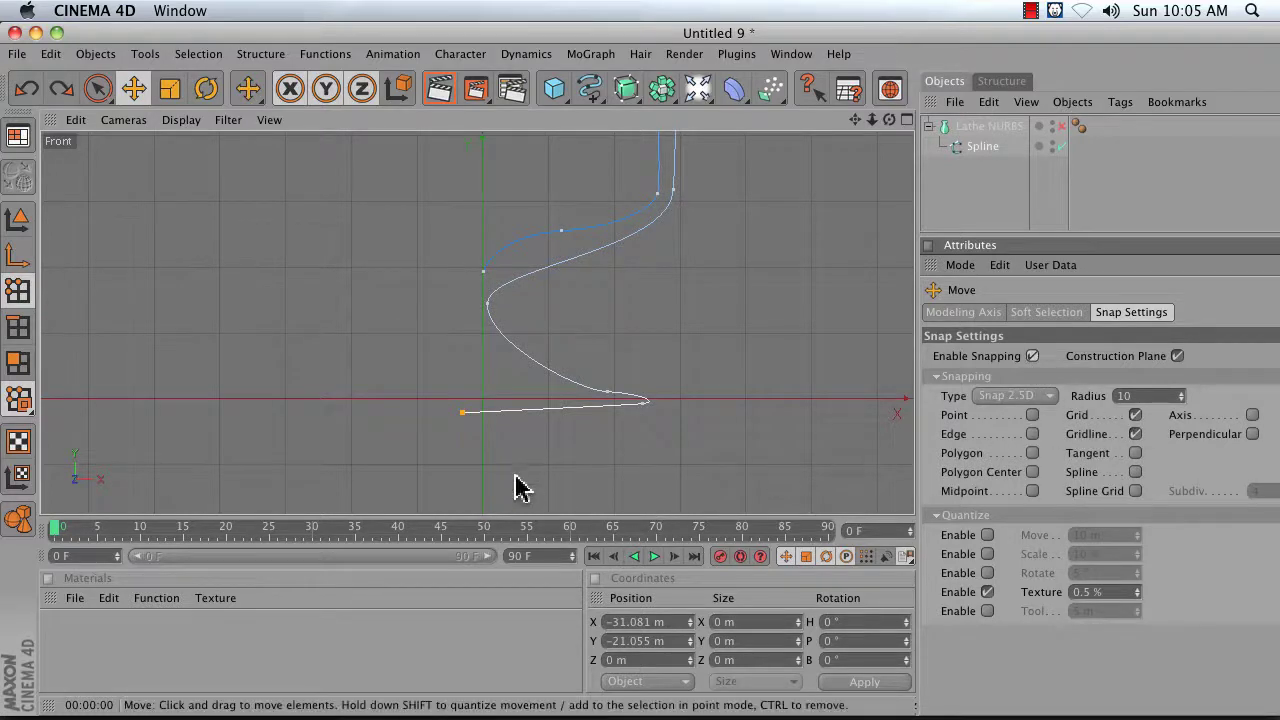
left_click_drag(457, 429, 455, 430)
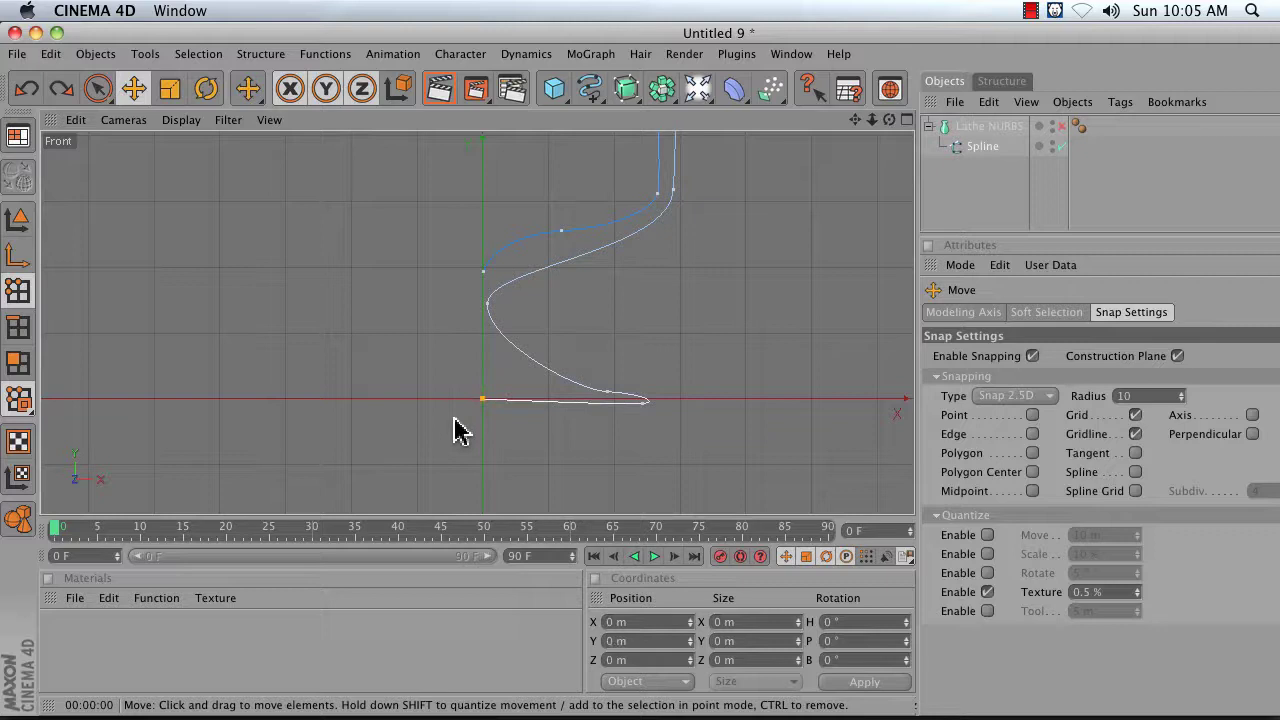
left_click_drag(643, 402, 645, 440)
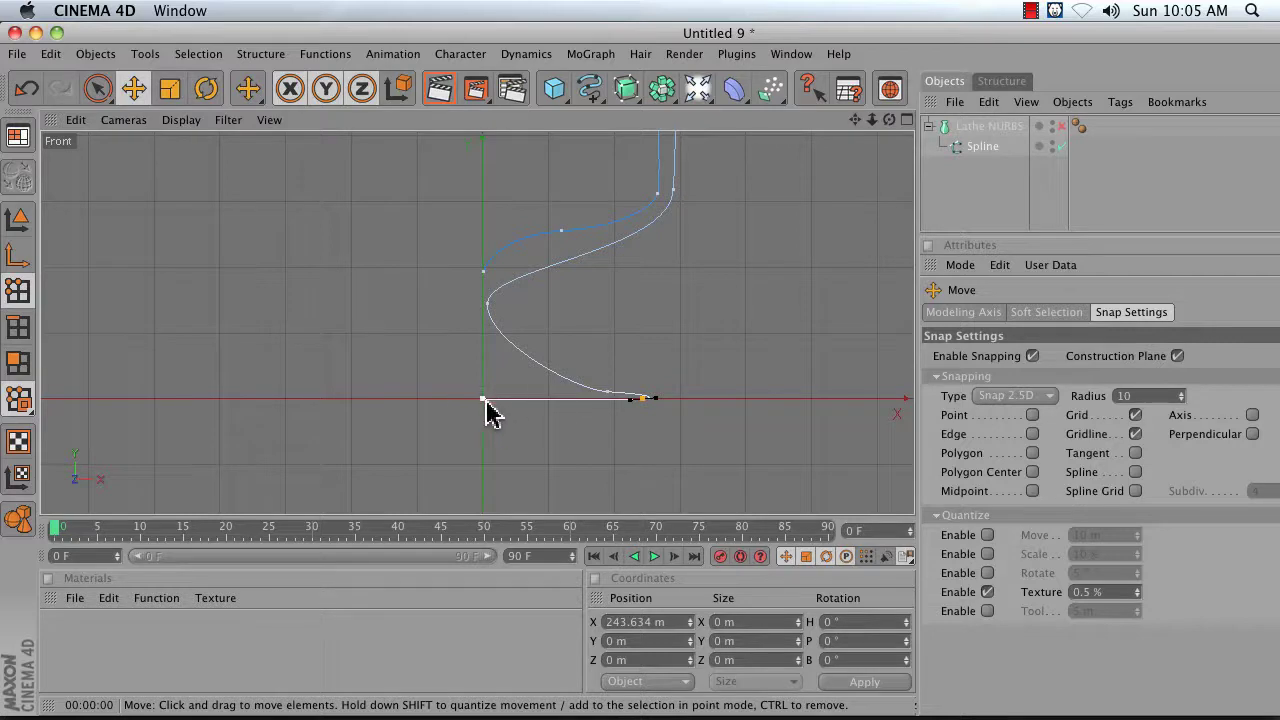
Disable snapping and move the base's upper rim point outward to about X 234 m, Y 14 m
left_click(608, 393)
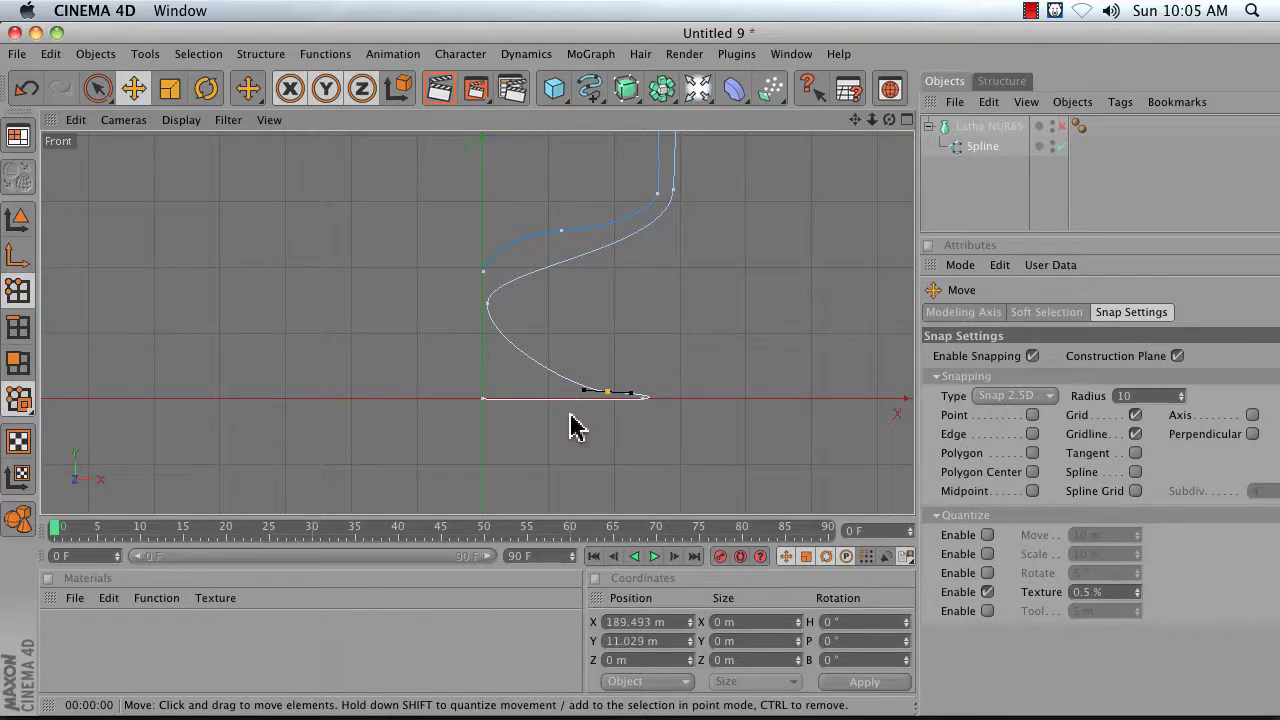
left_click(1032, 356)
left_click_drag(607, 392, 634, 386)
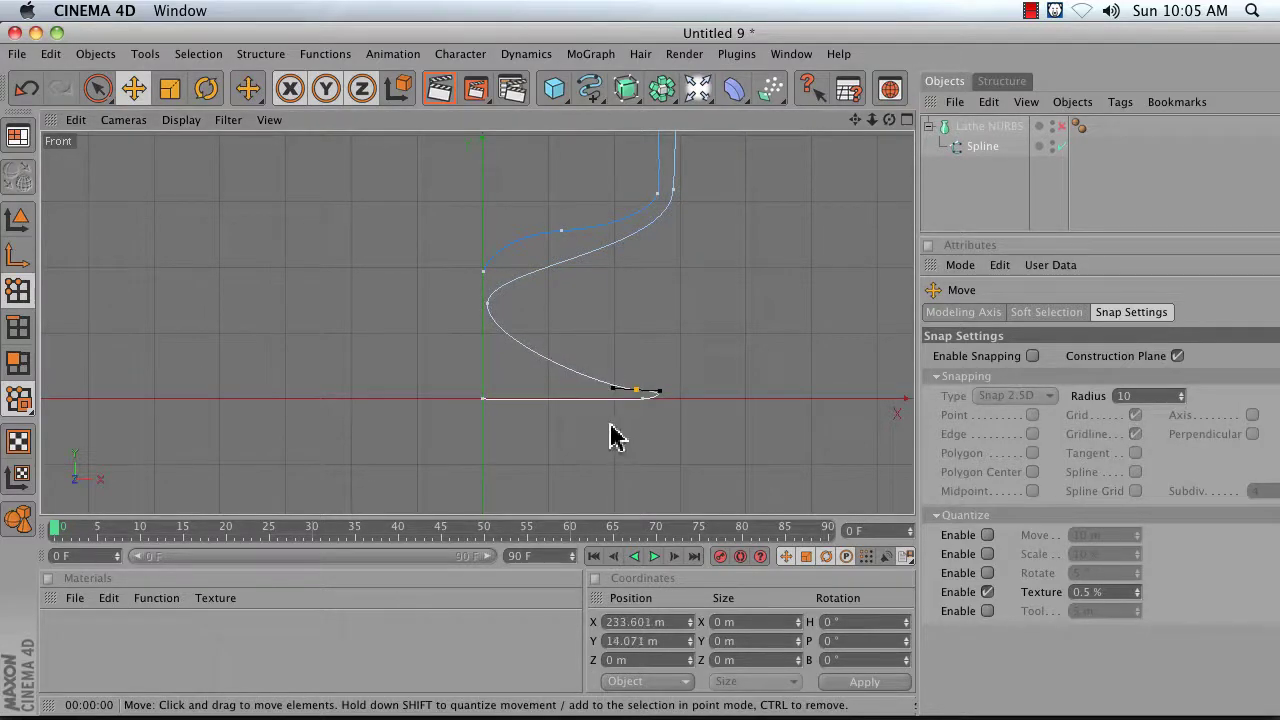
Re-enable the Lathe NURBS and render the goblet's closed underside from below in the maximized Perspective view
left_click(907, 121)
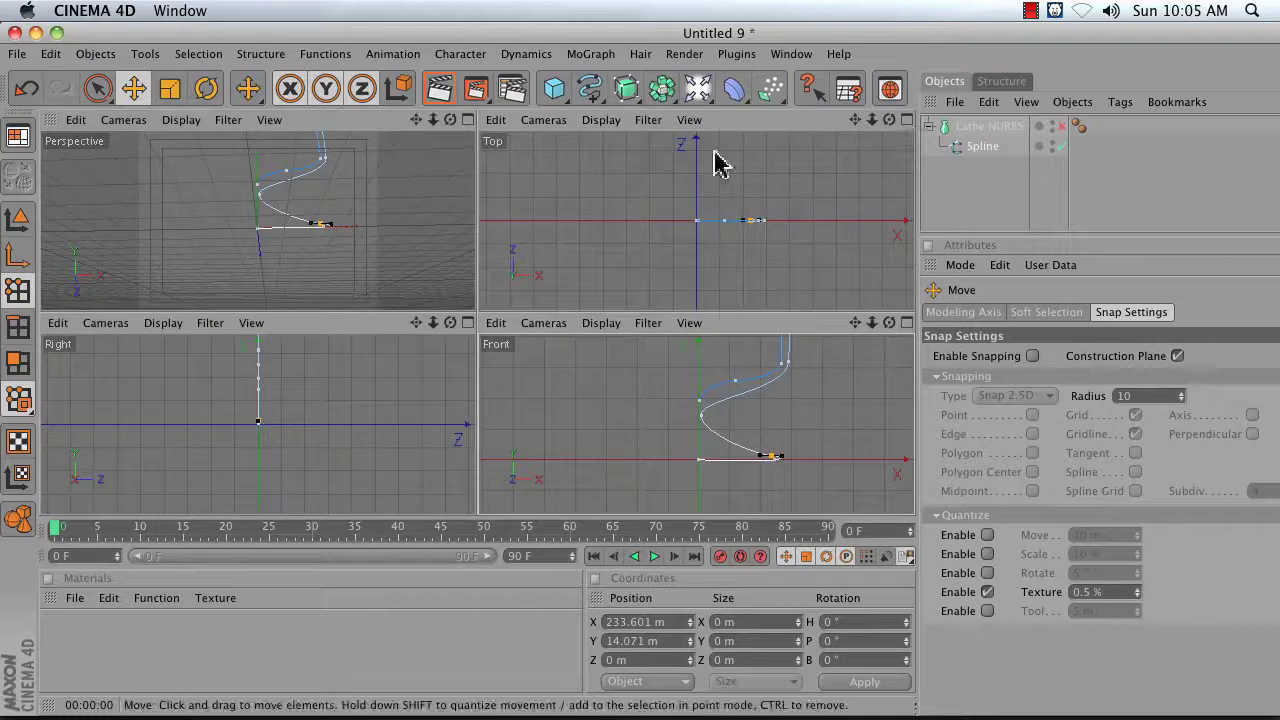
left_click(462, 121)
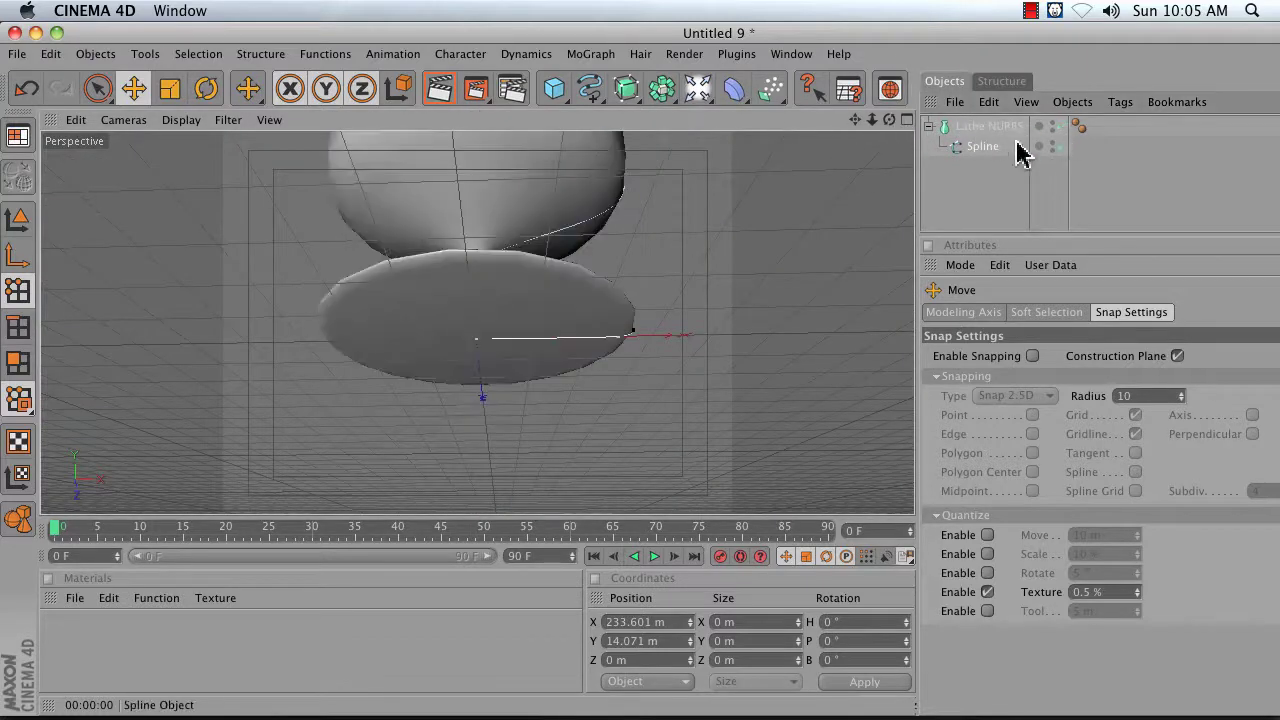
left_click(969, 172)
left_click_drag(888, 119, 889, 92)
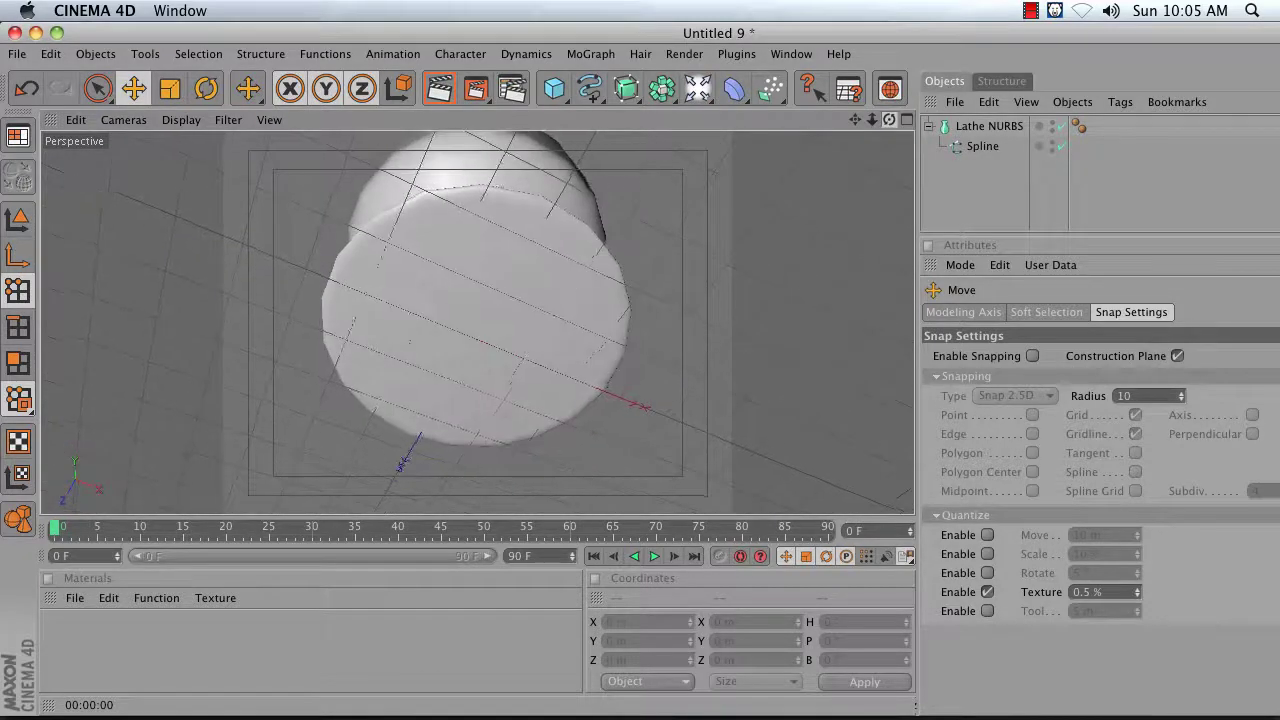
left_click_drag(840, 136, 877, 131)
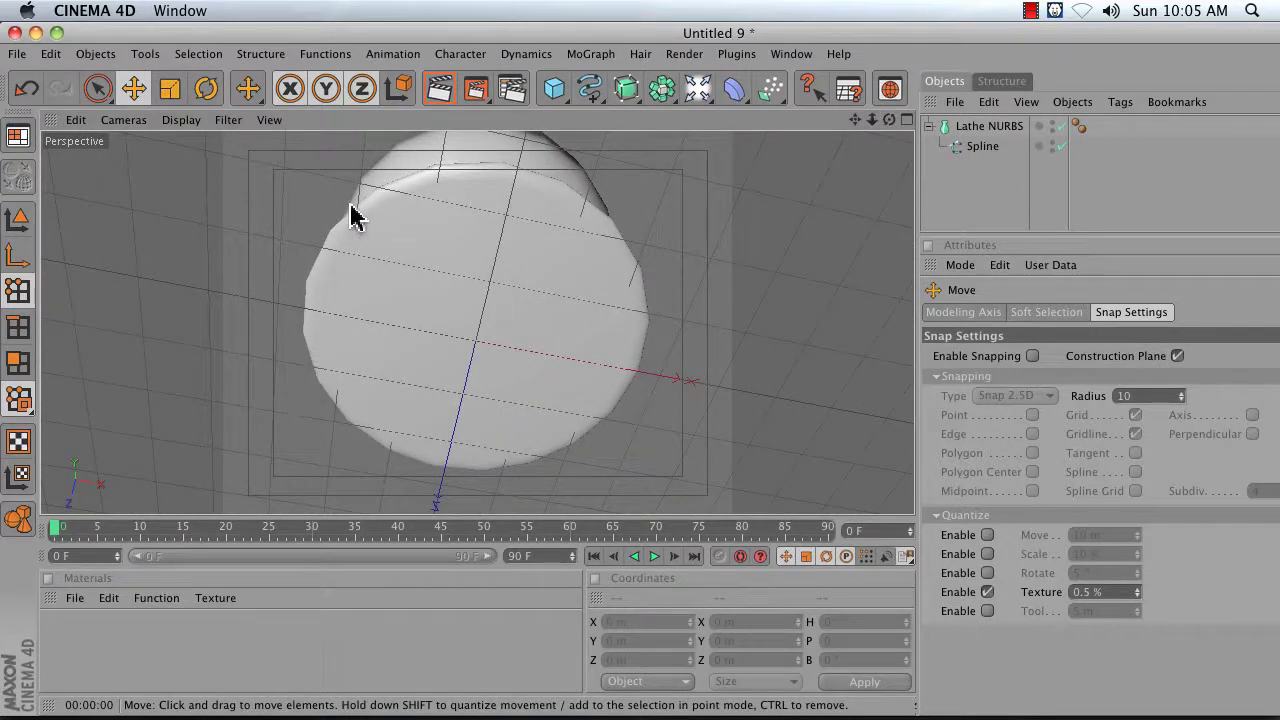
left_click(440, 88)
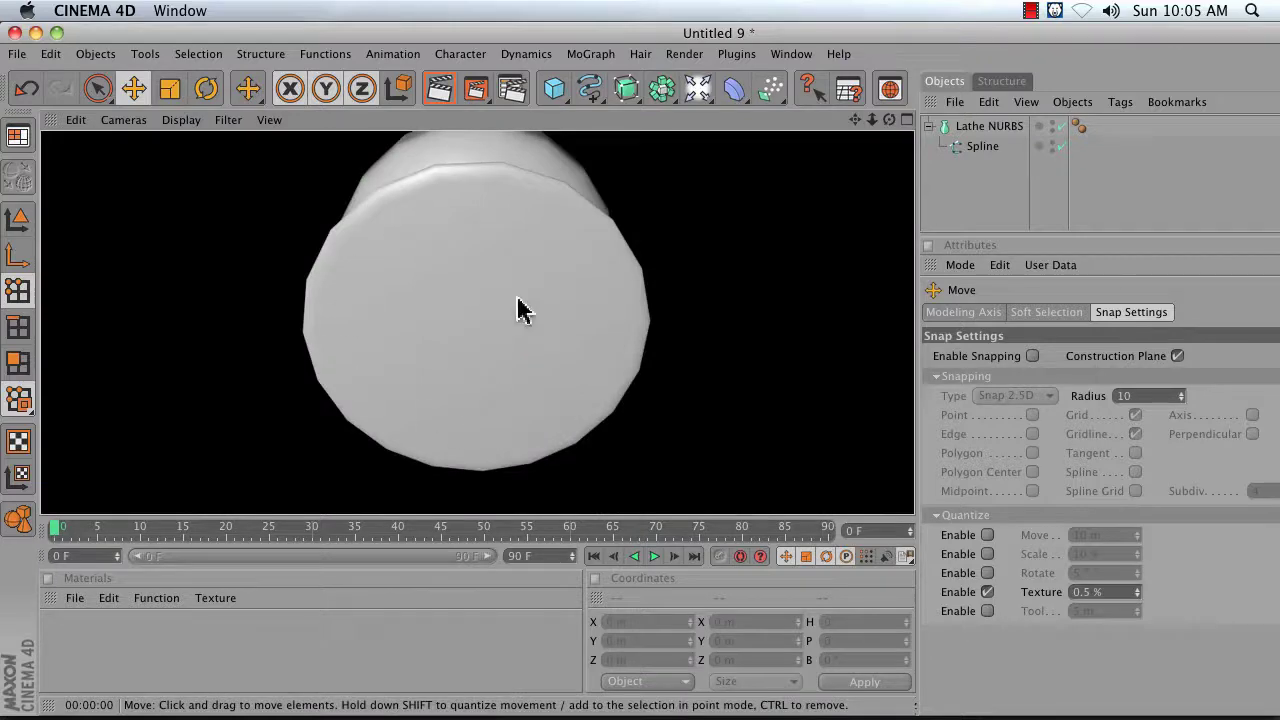
Set the Lathe NURBS subdivision to 47 and render the base's rounder outline
left_click(970, 128)
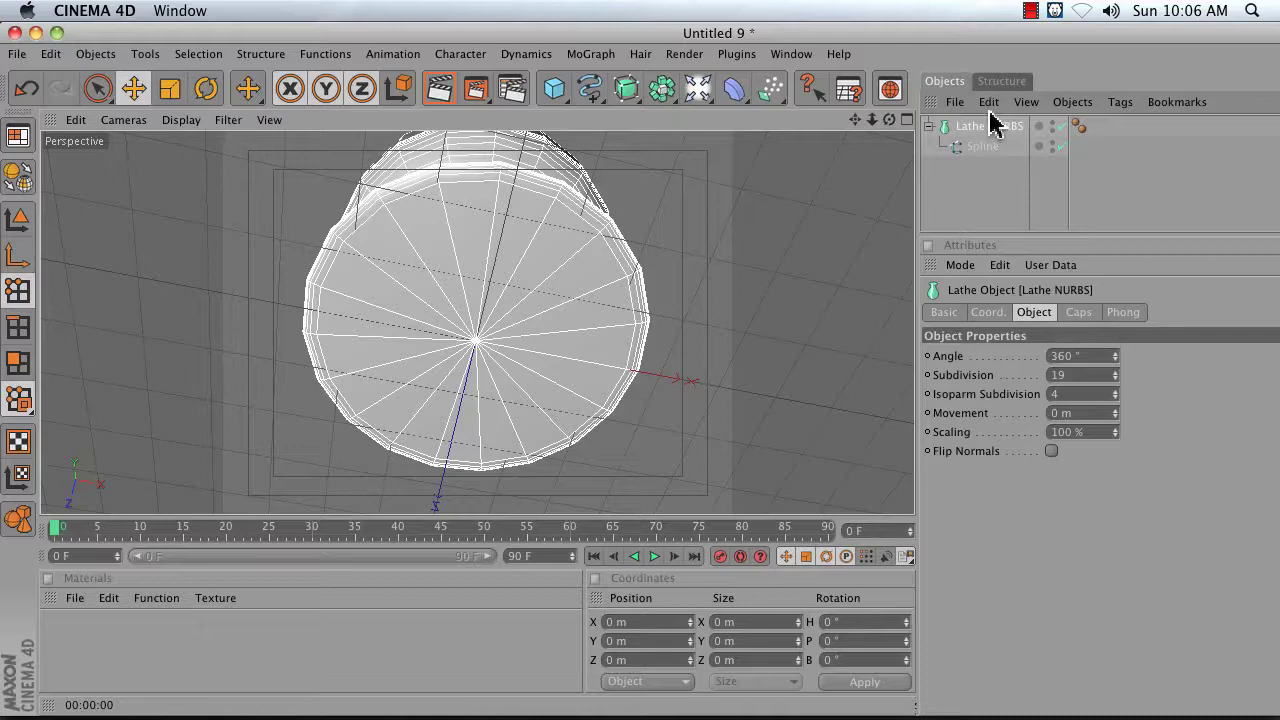
left_click(978, 378)
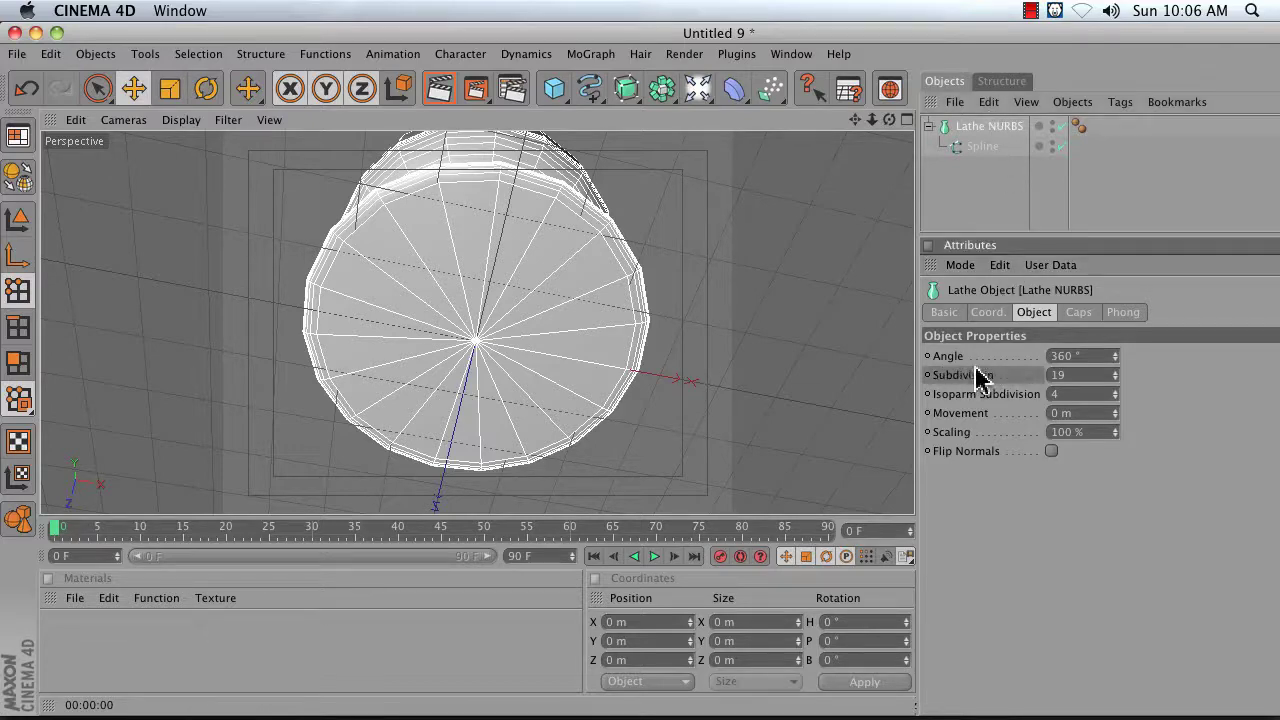
mouse_move(1115, 371)
left_mouse_down()
mouse_move(1115, 351)
mouse_move(1115, 384)
left_mouse_up()
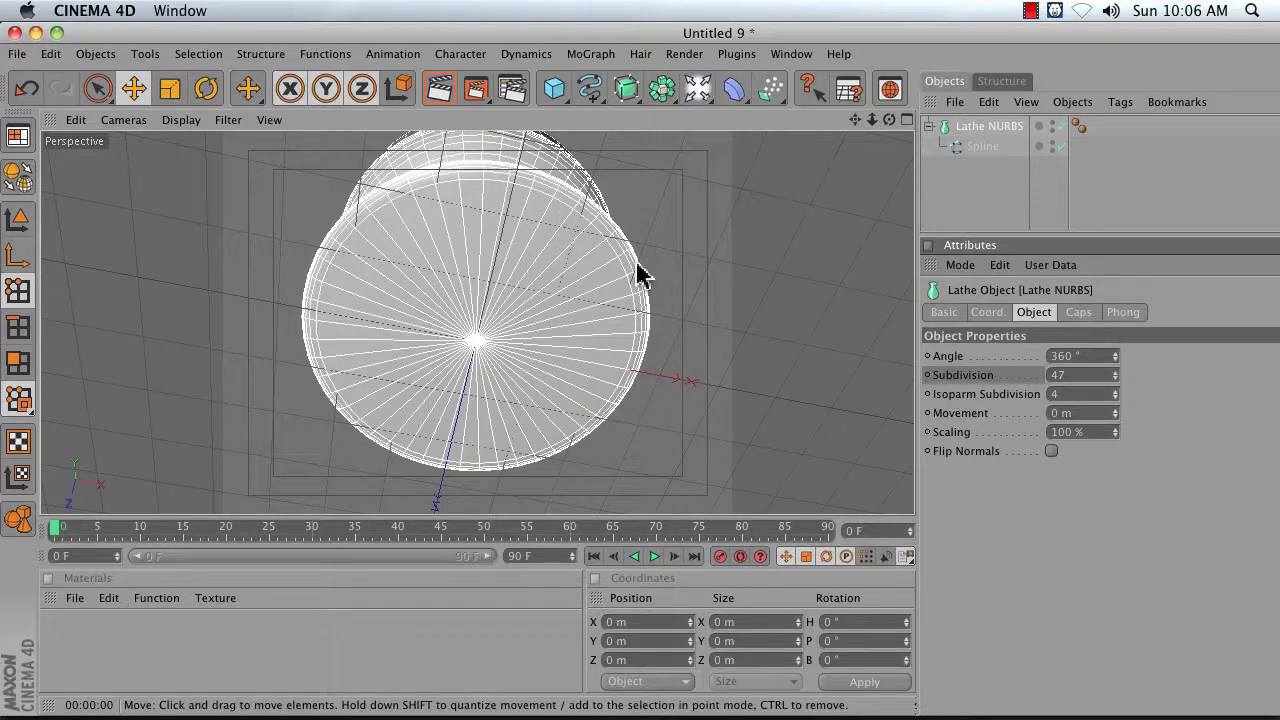
left_click(440, 88)
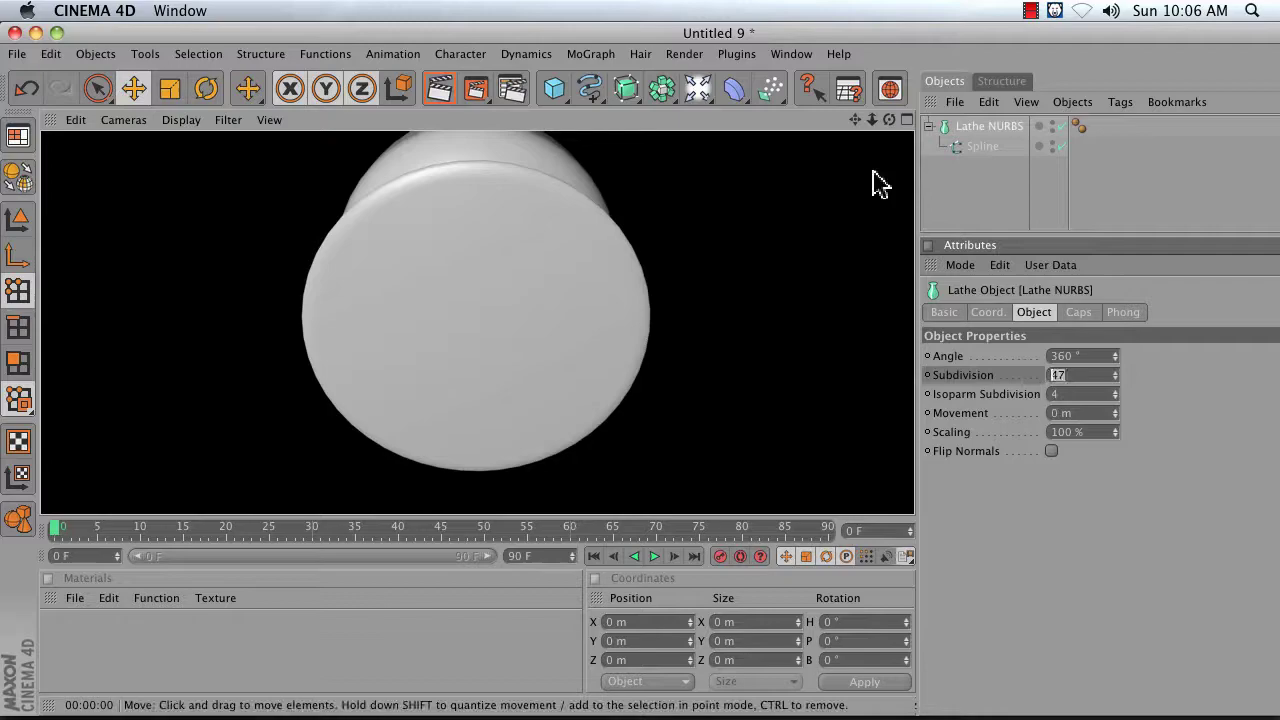
Raise the Lathe NURBS subdivision to 700 and view the whole goblet's mesh from the side
mouse_move(888, 119)
left_mouse_down()
mouse_move(888, 165)
mouse_move(888, 124)
left_mouse_up()
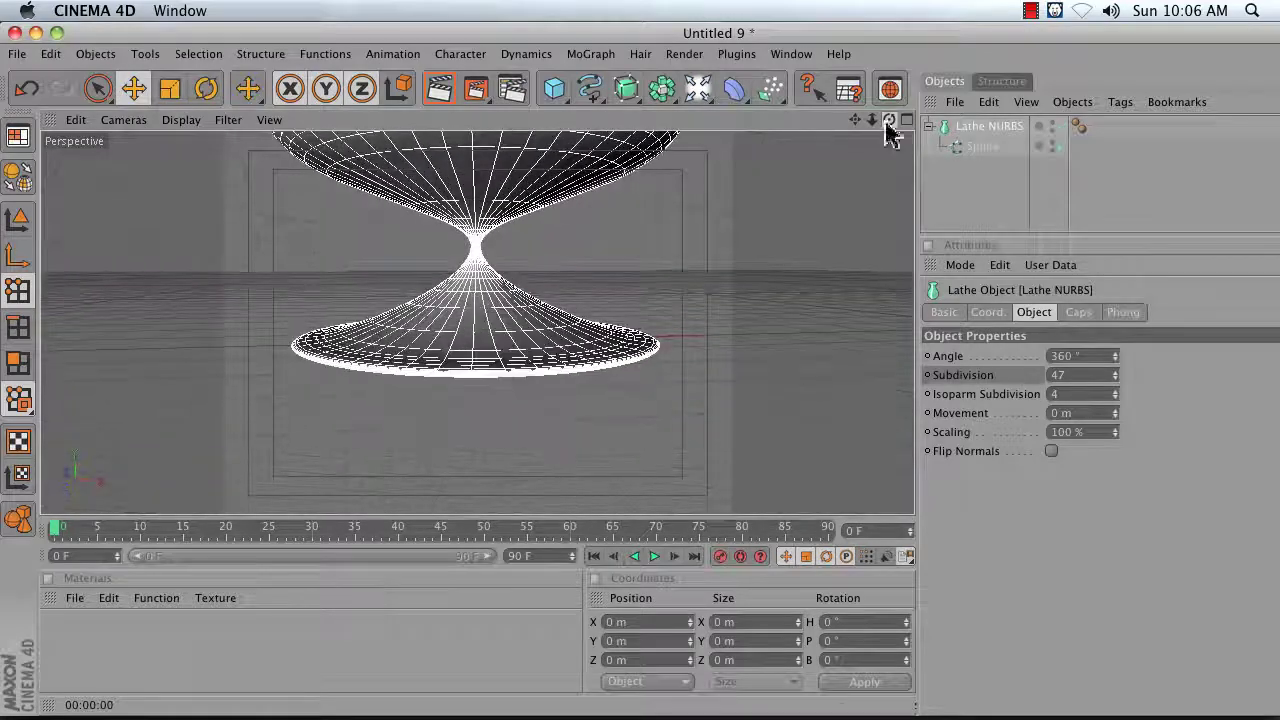
left_click_drag(1115, 376, 1134, 403)
left_click_drag(868, 128, 872, 152)
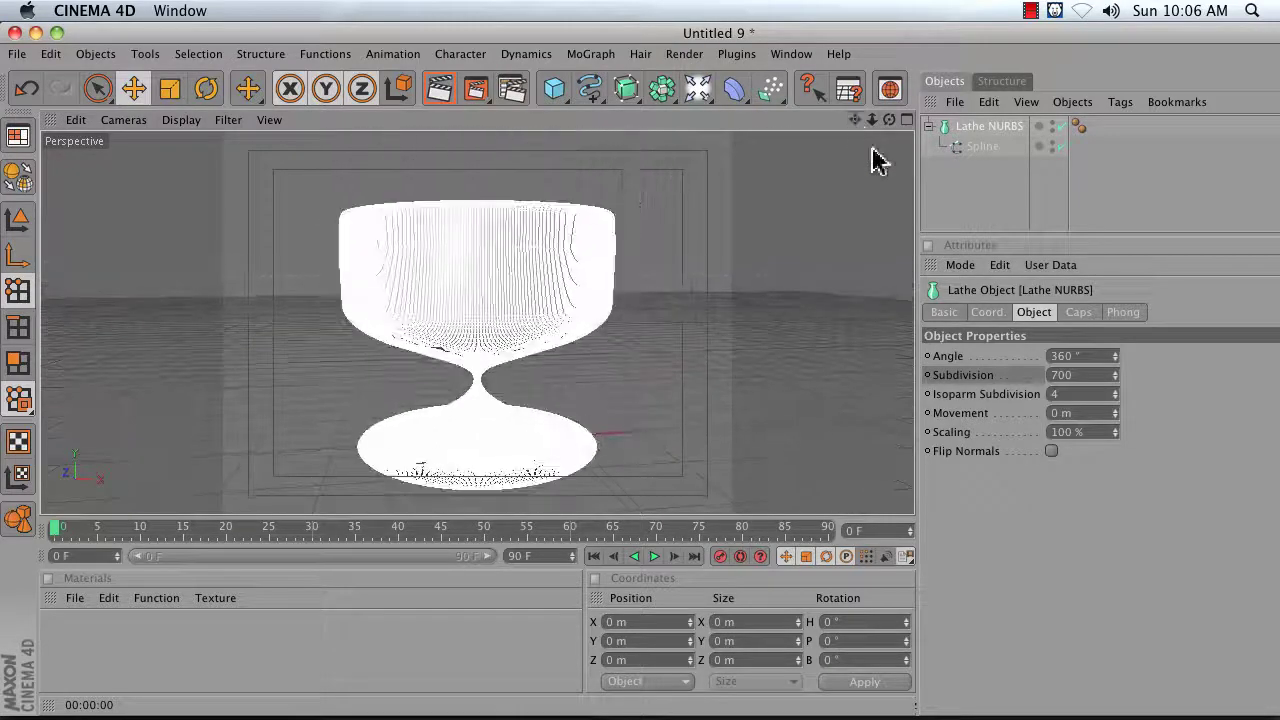
Set the Lathe NURBS subdivision to 36
left_click(1102, 374)
left_click_drag(1101, 375, 982, 377)
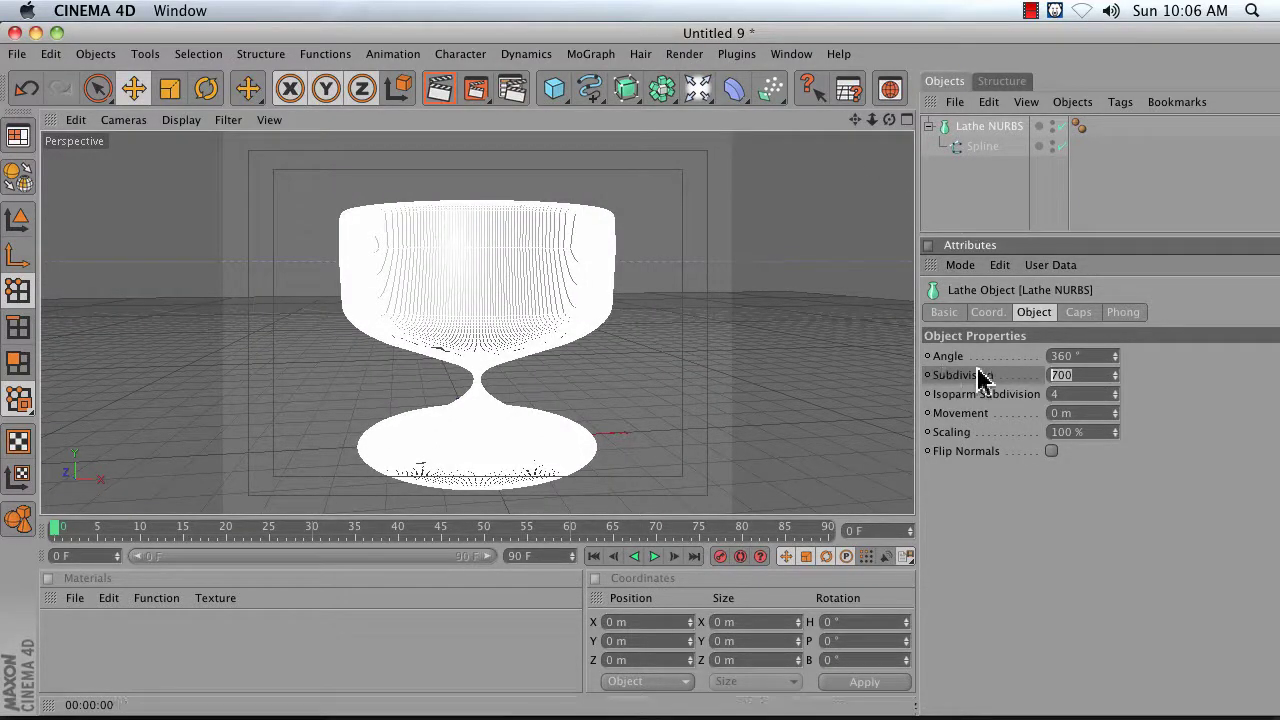
type("36")
key("Return")
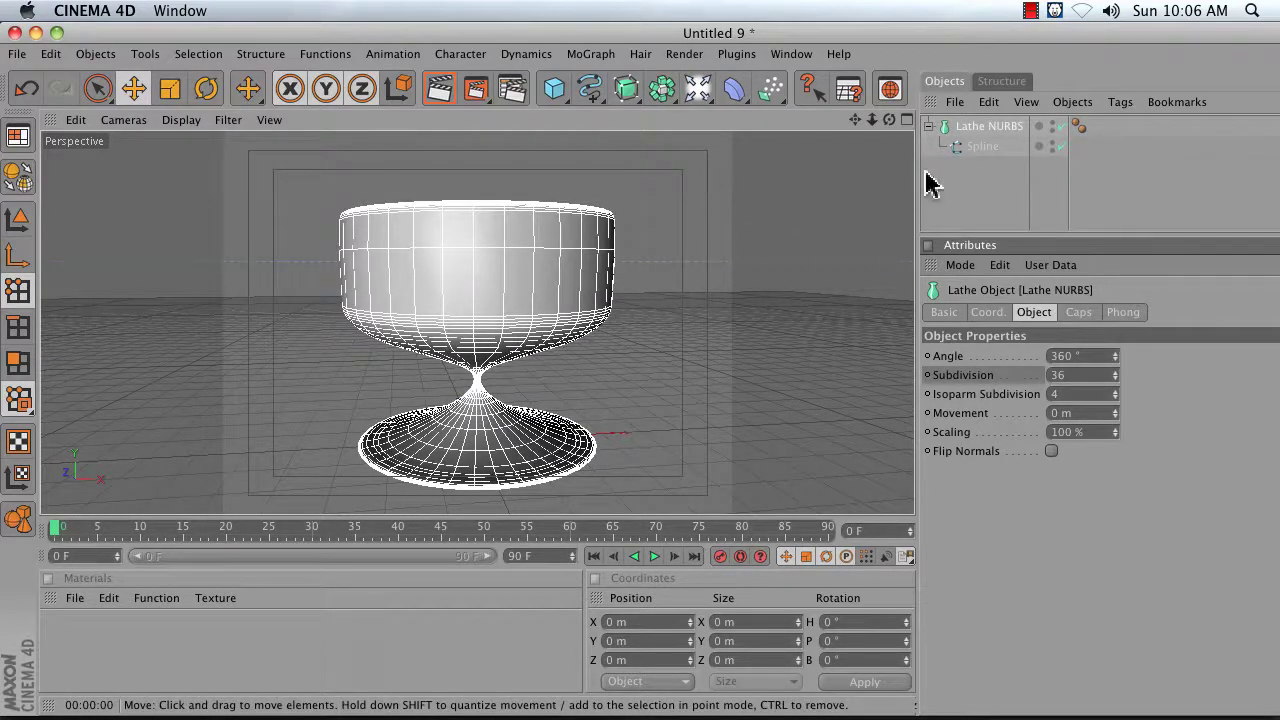
Disable the Lathe NURBS and move the spline's stem point away from the axis to about X 39 m, Y 141 m in Front view
mouse_move(873, 120)
left_mouse_down()
mouse_move(800, 120)
mouse_move(889, 124)
mouse_move(876, 121)
left_mouse_up()
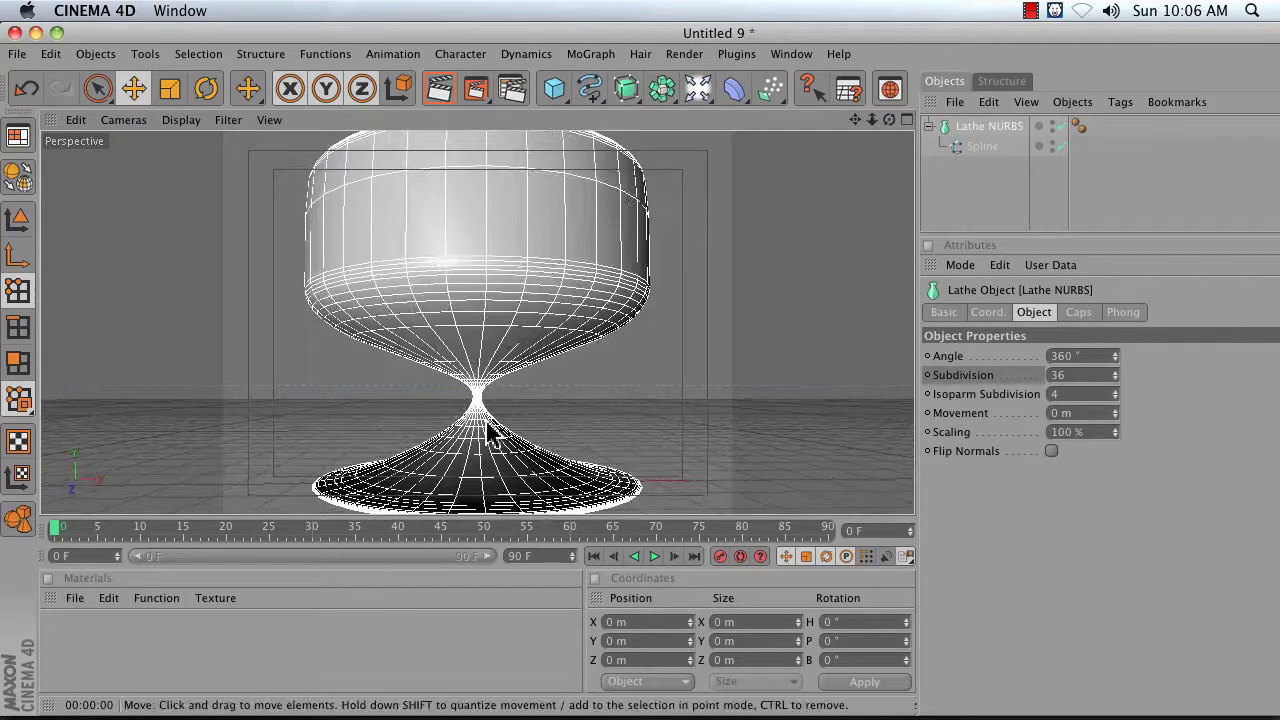
left_click(907, 120)
left_click(907, 324)
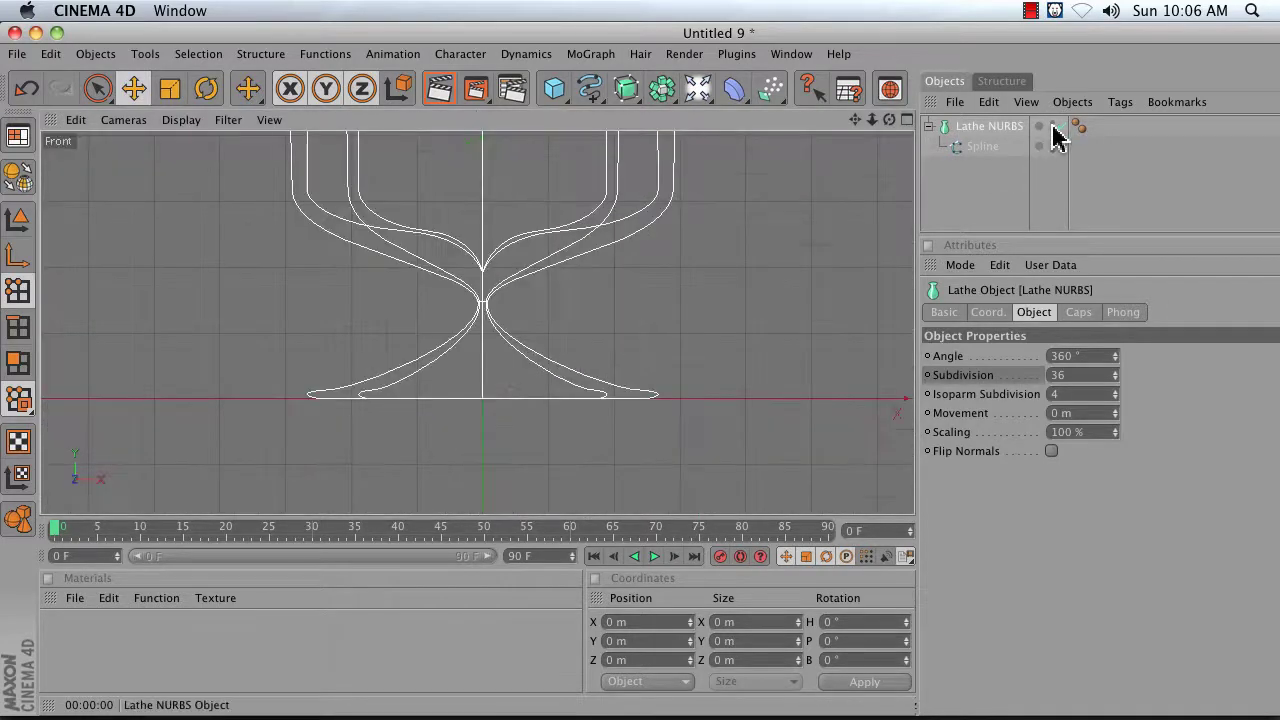
left_click(1061, 126)
left_click(983, 146)
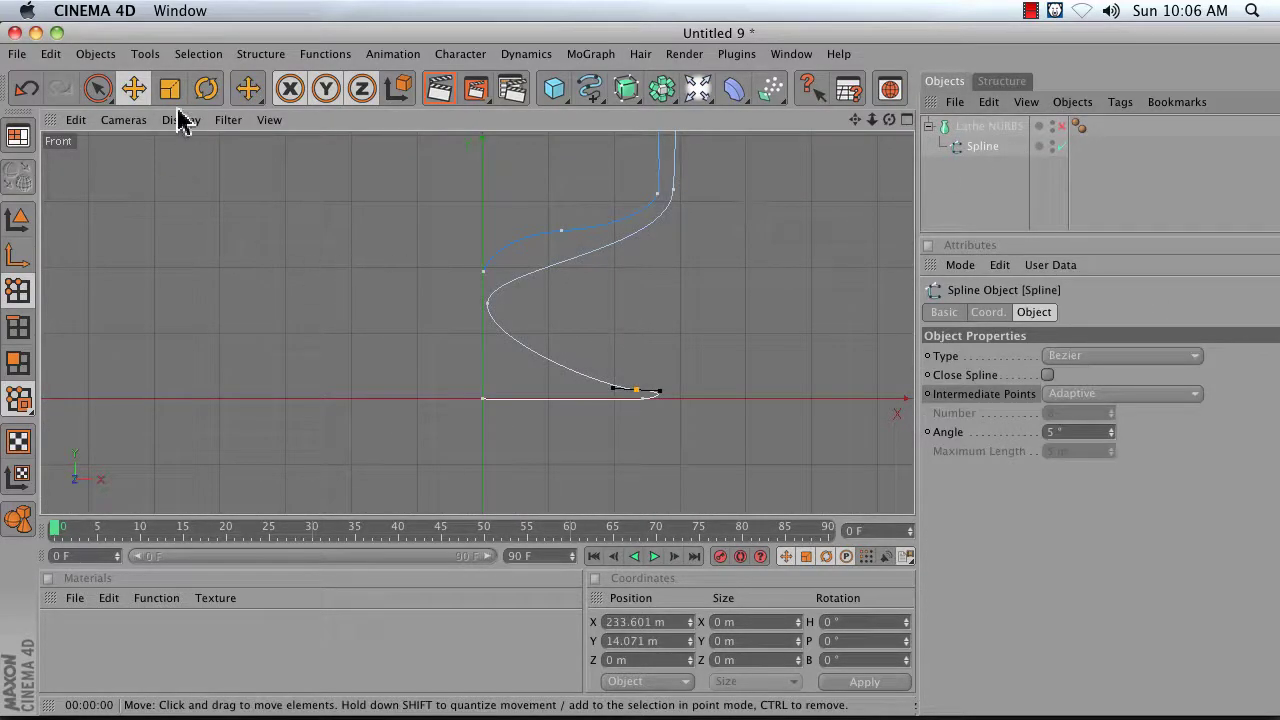
left_click(487, 305)
left_click_drag(420, 332, 442, 336)
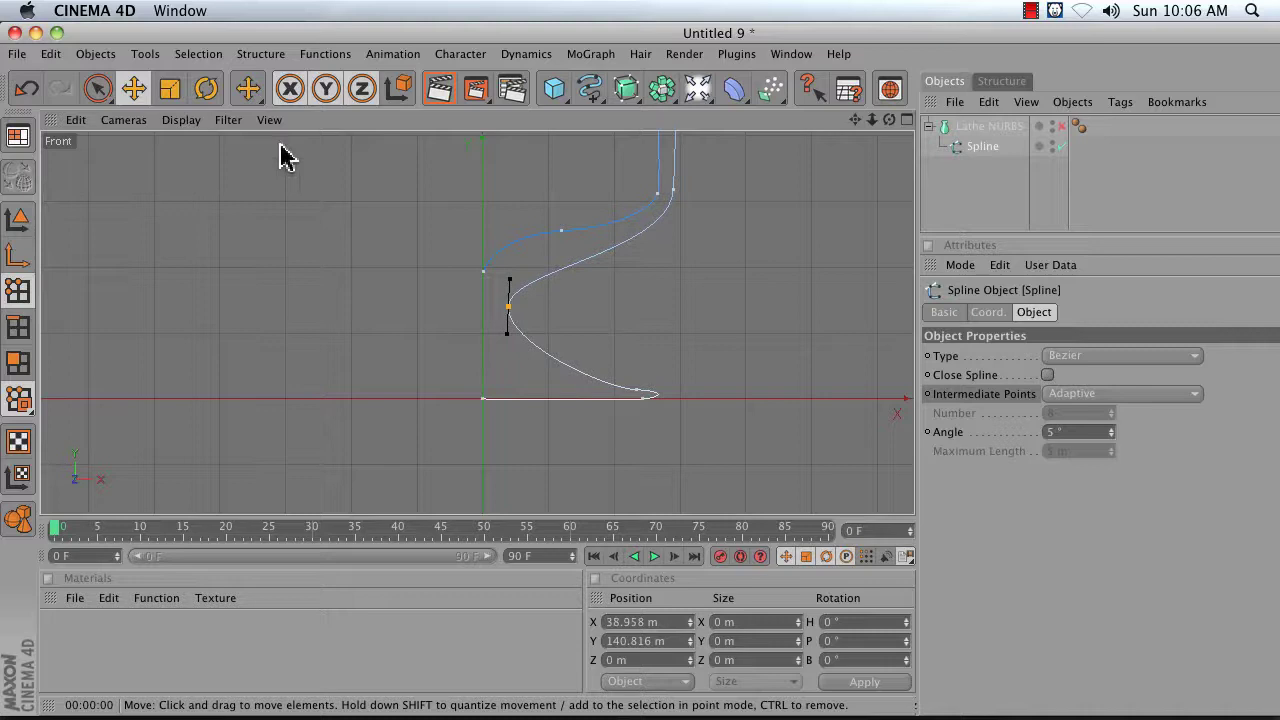
Re-enable the Lathe NURBS and examine the thickened stem and the inside bottom of the bowl in Perspective view
left_click(1060, 127)
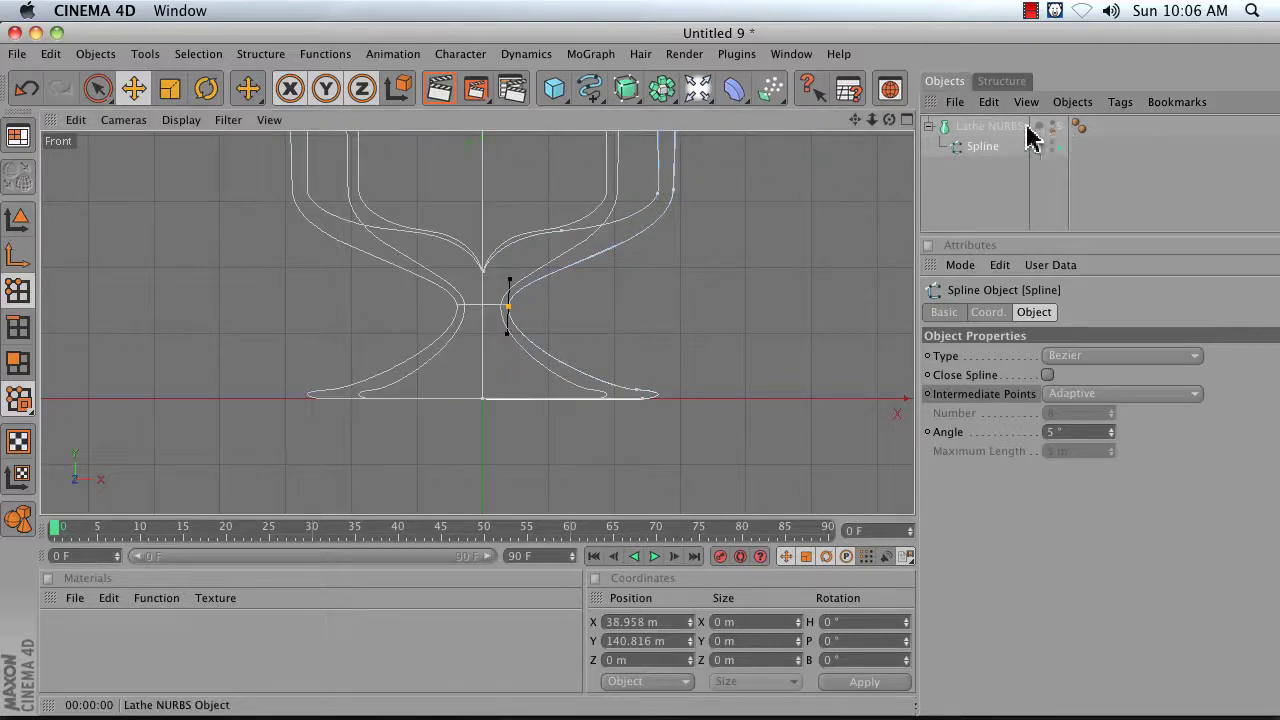
left_click(907, 120)
left_click(467, 120)
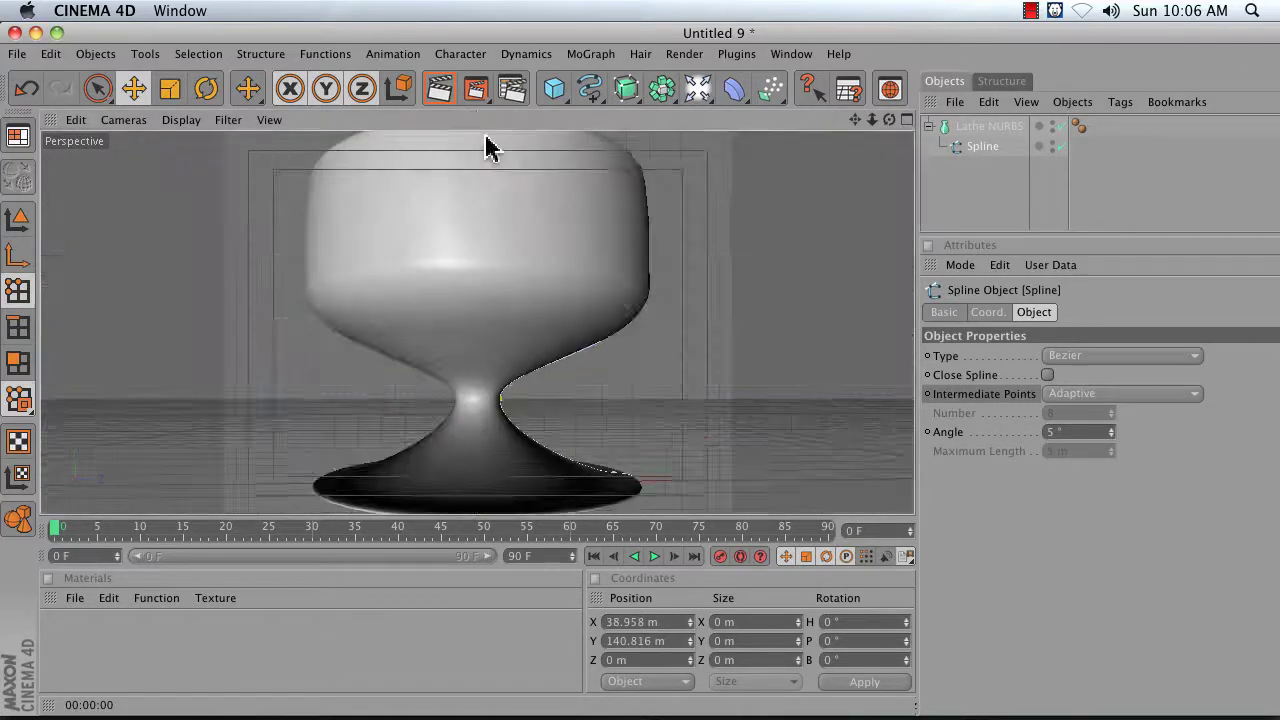
left_click_drag(889, 120, 889, 195)
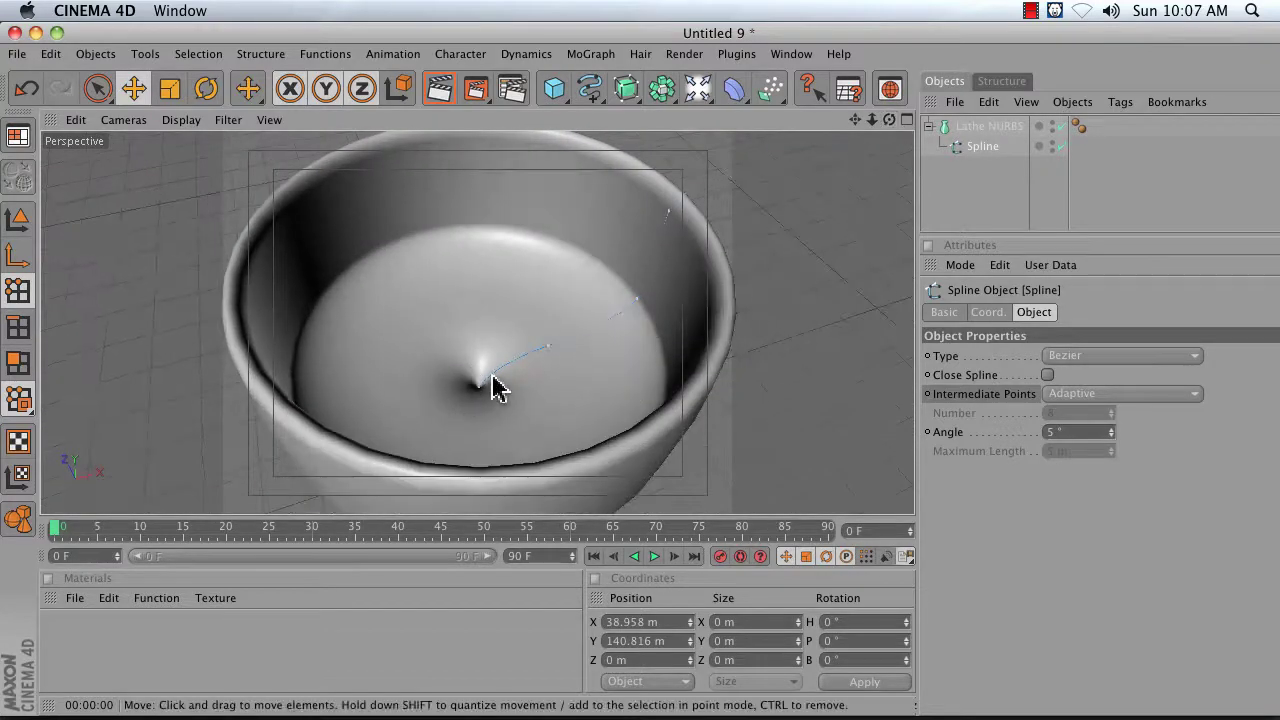
left_click_drag(889, 120, 860, 230)
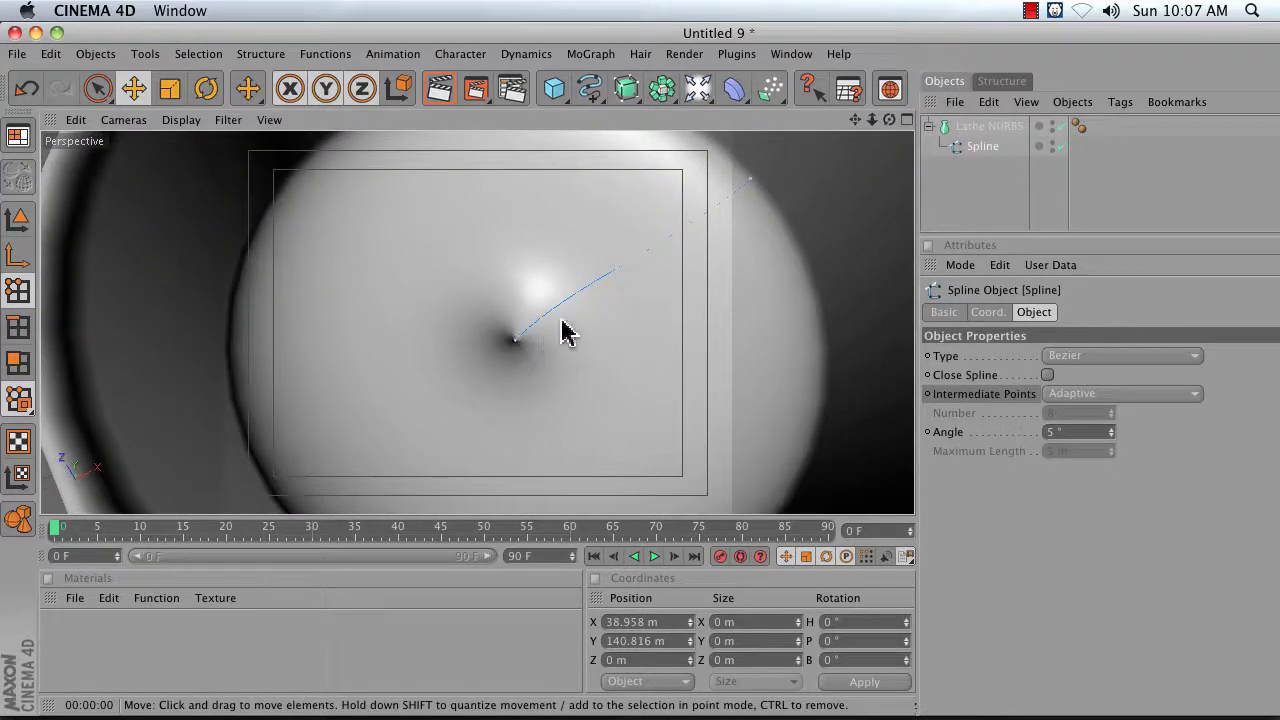
Disable the Lathe NURBS and set the X position of the spline's end point at the bowl's inside bottom to 0 m in Front view
left_click(906, 120)
left_click(906, 325)
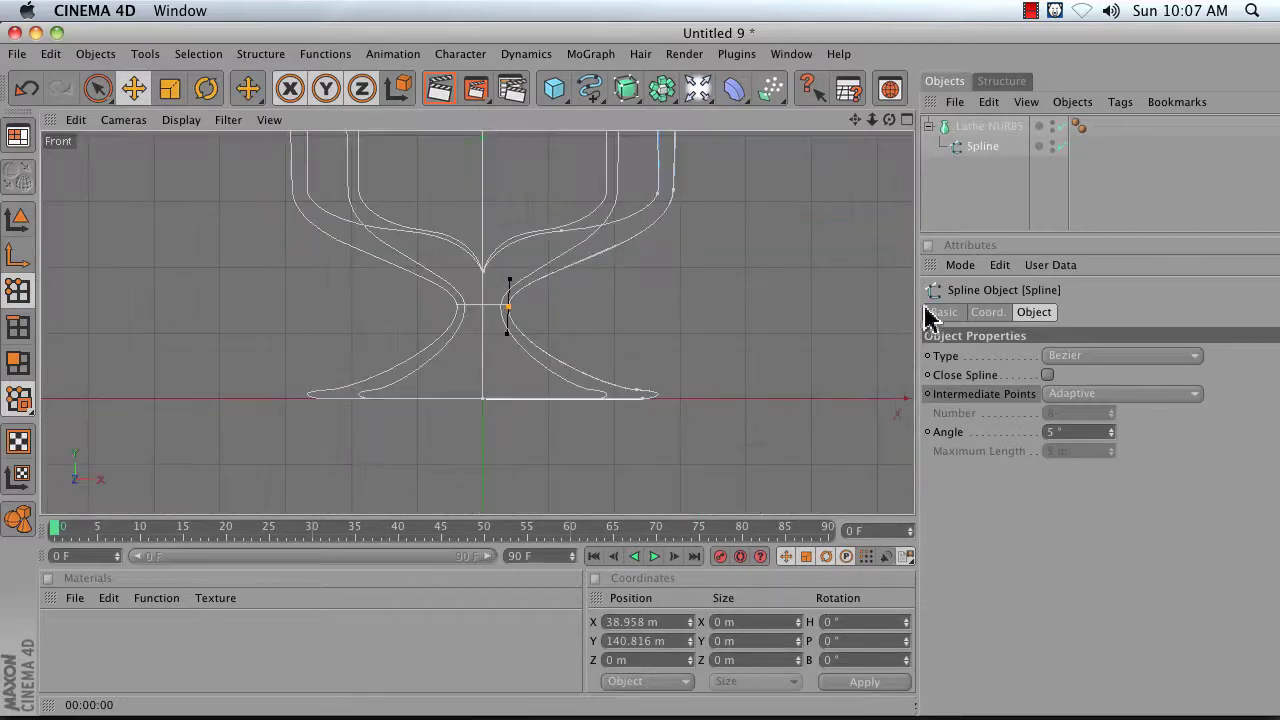
left_click(1062, 127)
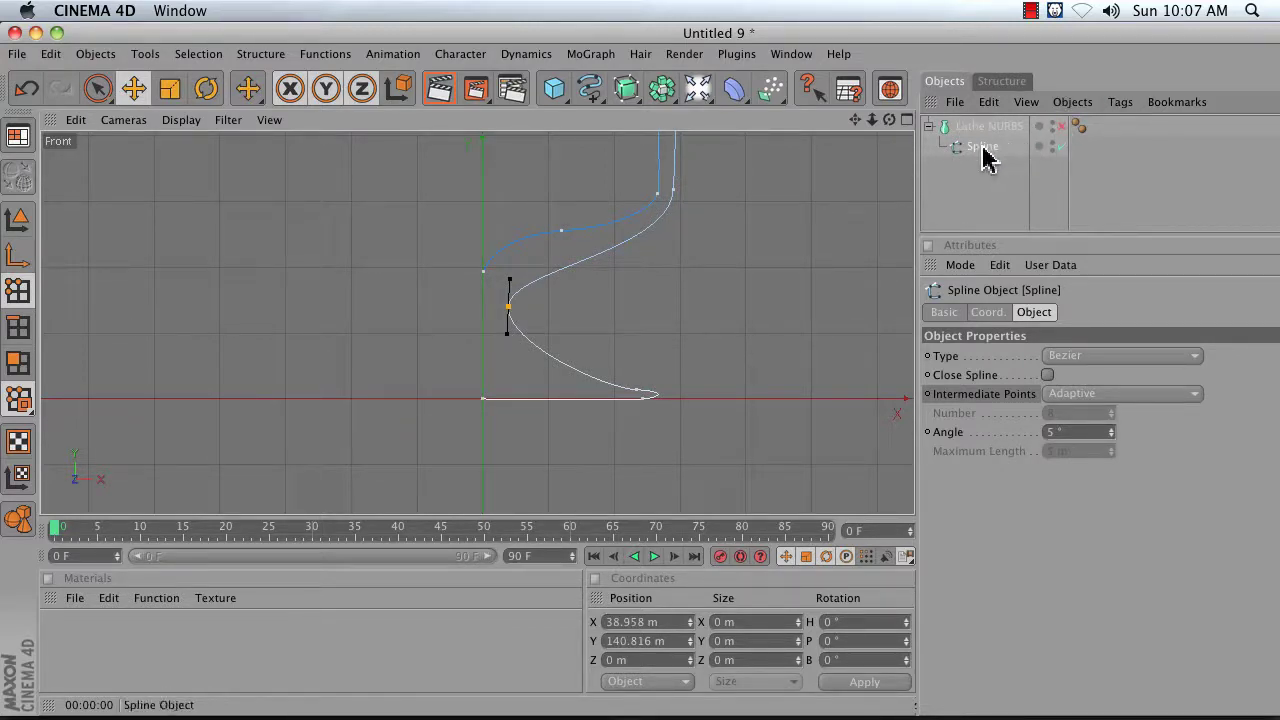
left_click(483, 272)
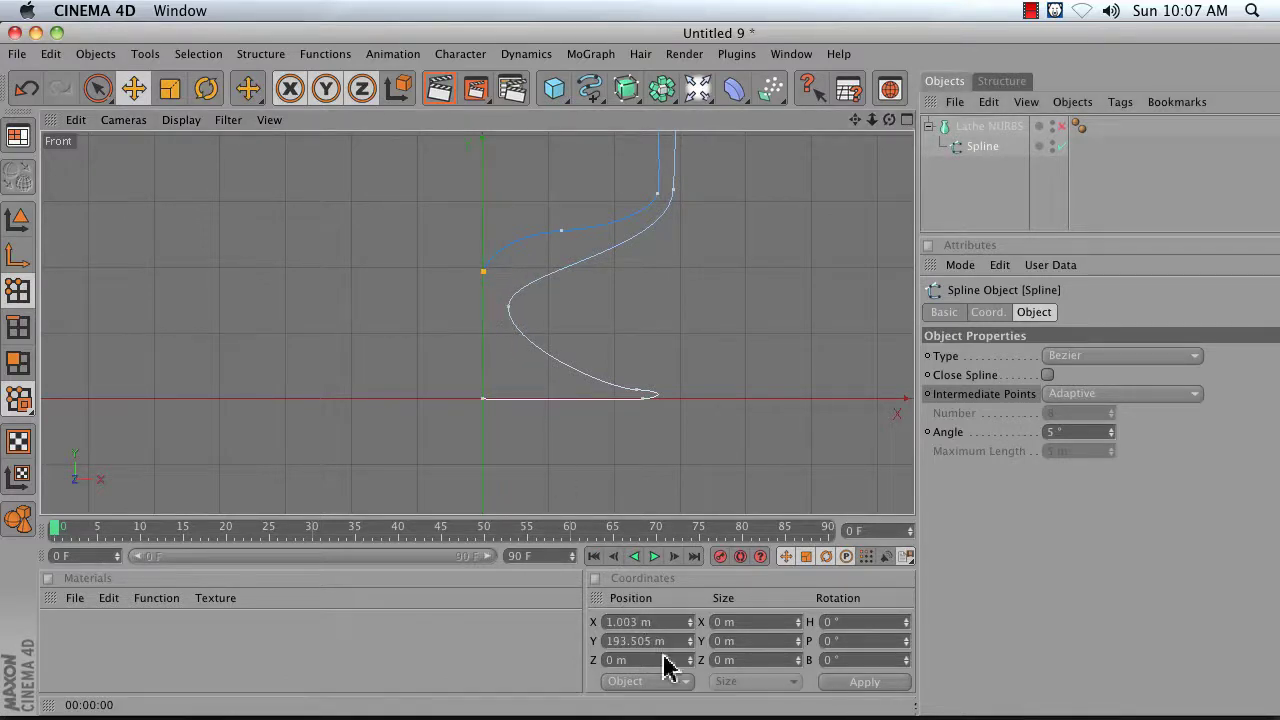
left_click(689, 619)
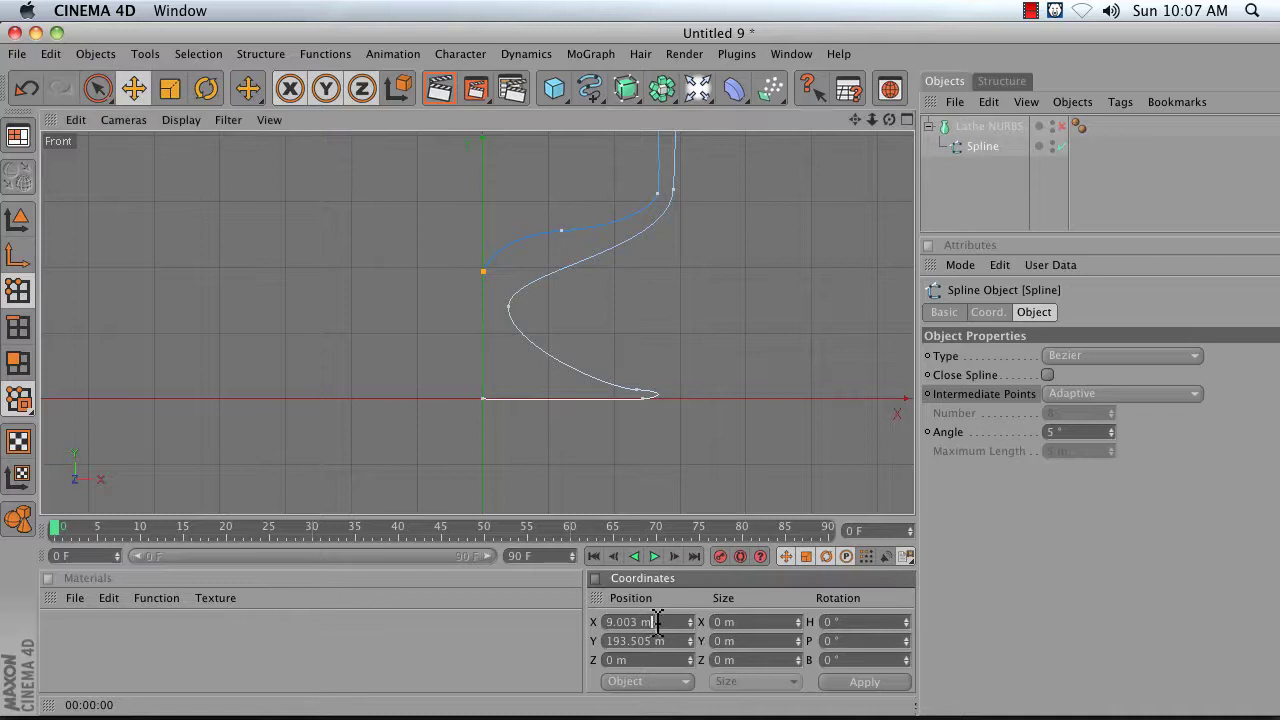
left_click_drag(657, 621, 558, 630)
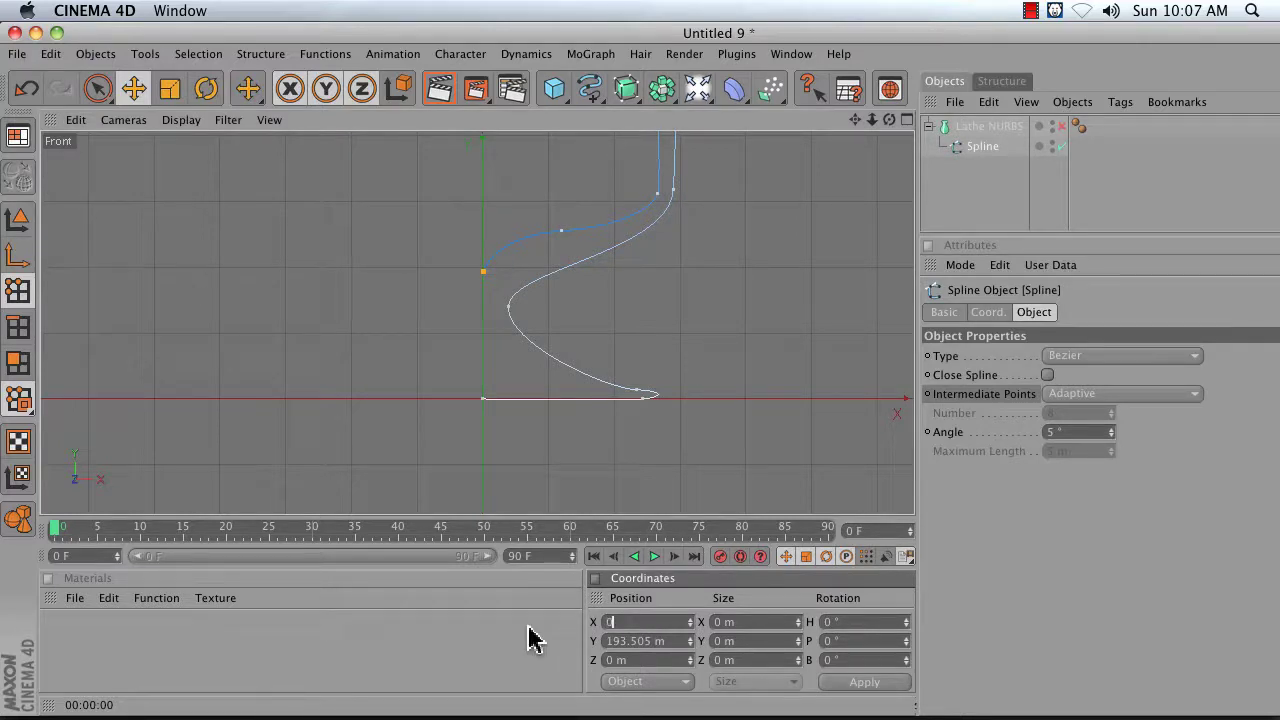
Apply Soft Interpolation to the spline's end point at the bowl's inside bottom
left_click_drag(855, 119, 910, 194)
right_click_drag(855, 119, 910, 119)
left_click_drag(852, 123, 729, 123)
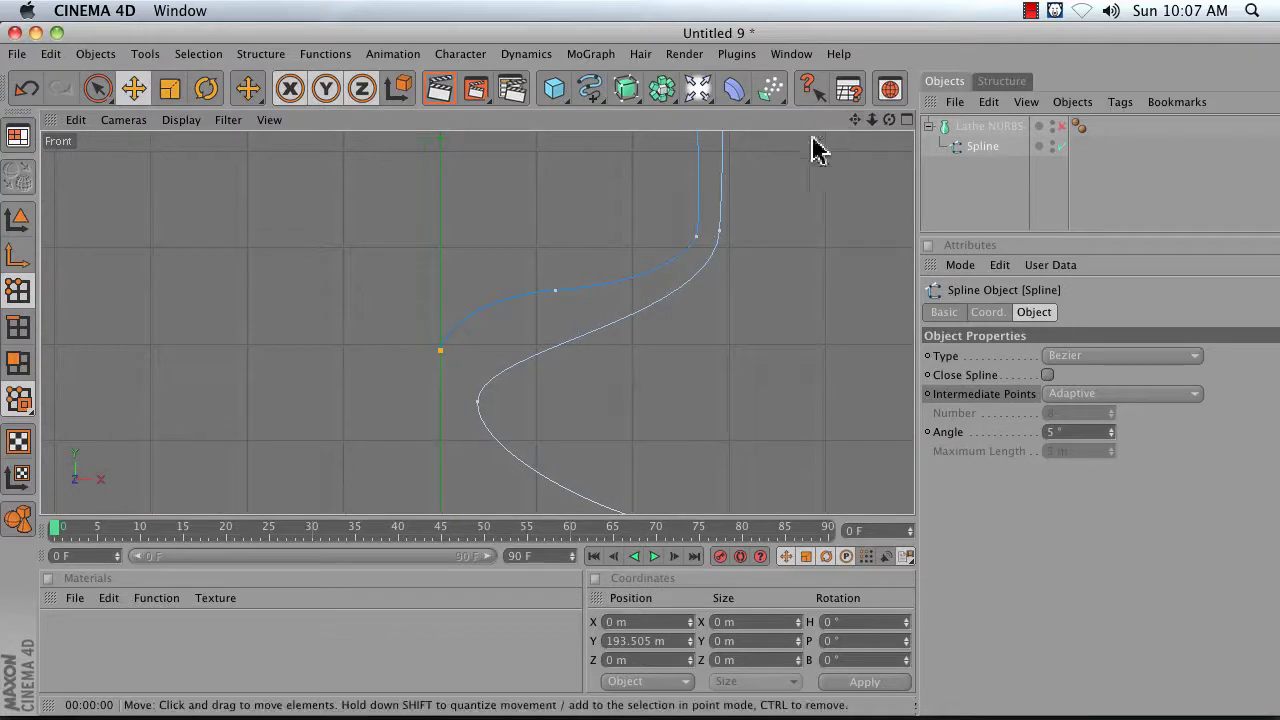
right_click(416, 340)
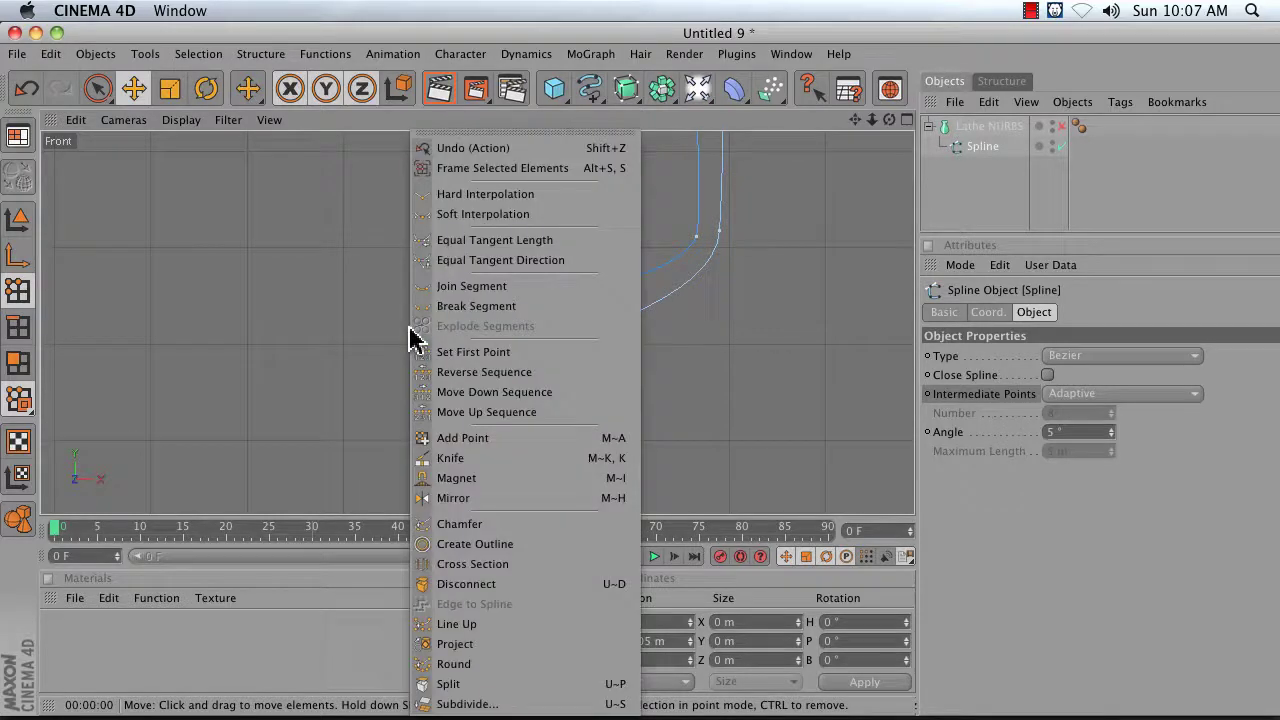
left_click(474, 216)
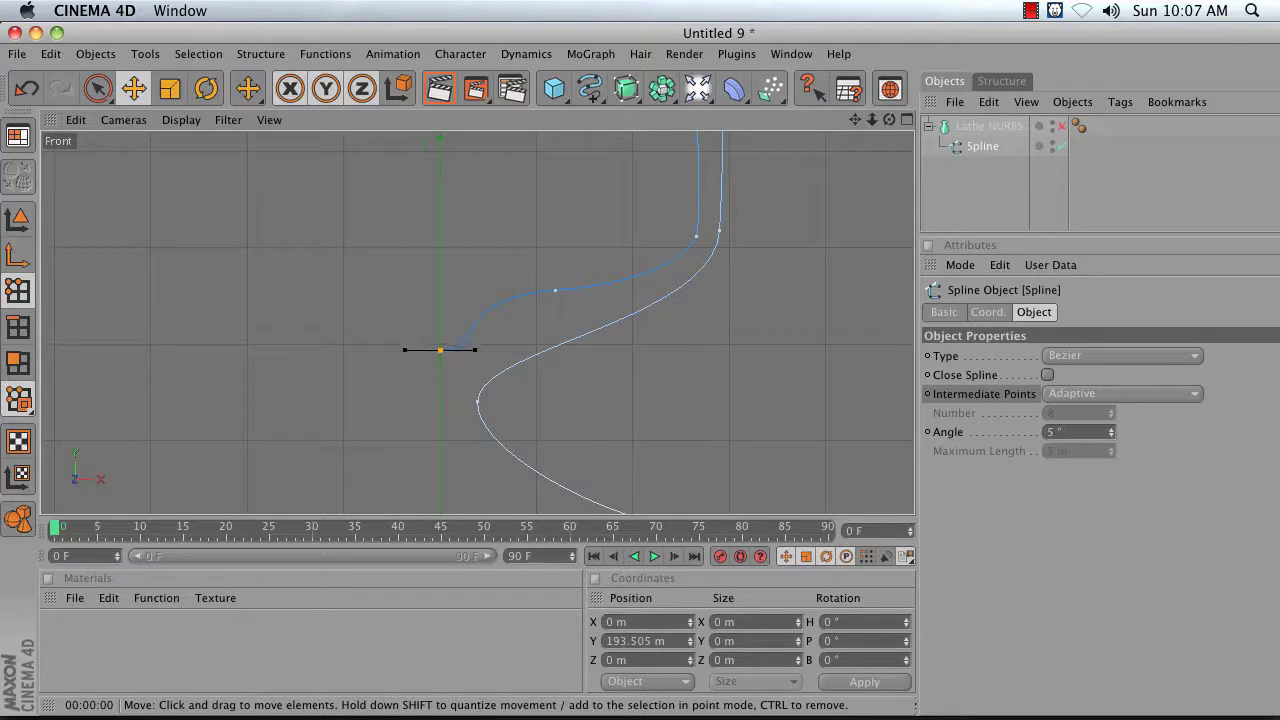
Move the neighbouring point on the bowl's inner curve down to about X 131 m, Y 228 m
left_click(554, 296)
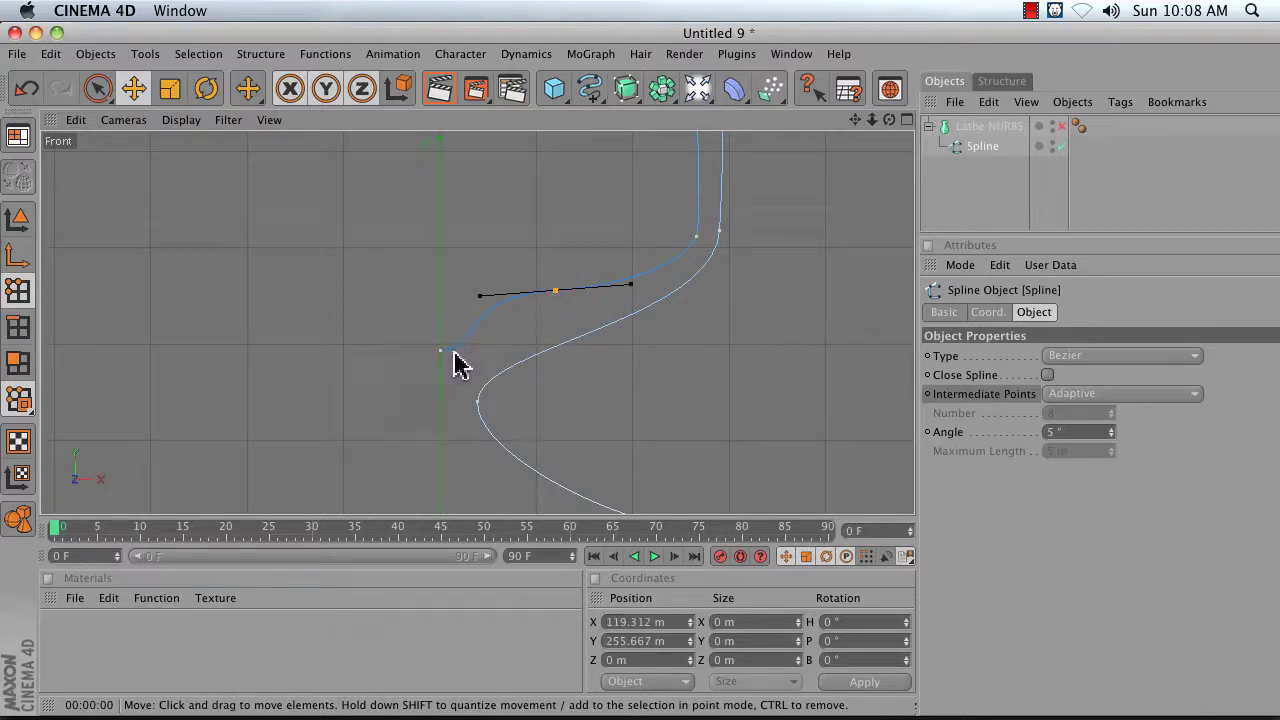
left_click_drag(497, 320, 512, 332)
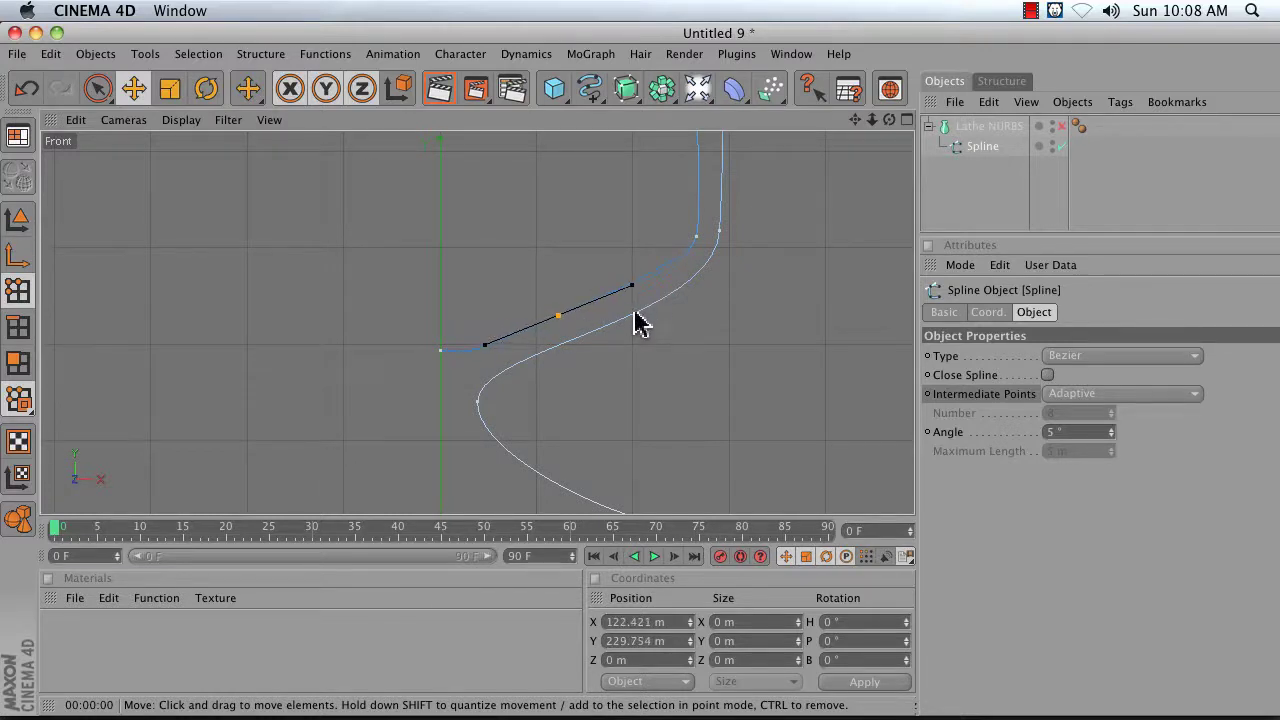
left_click_drag(598, 323, 604, 324)
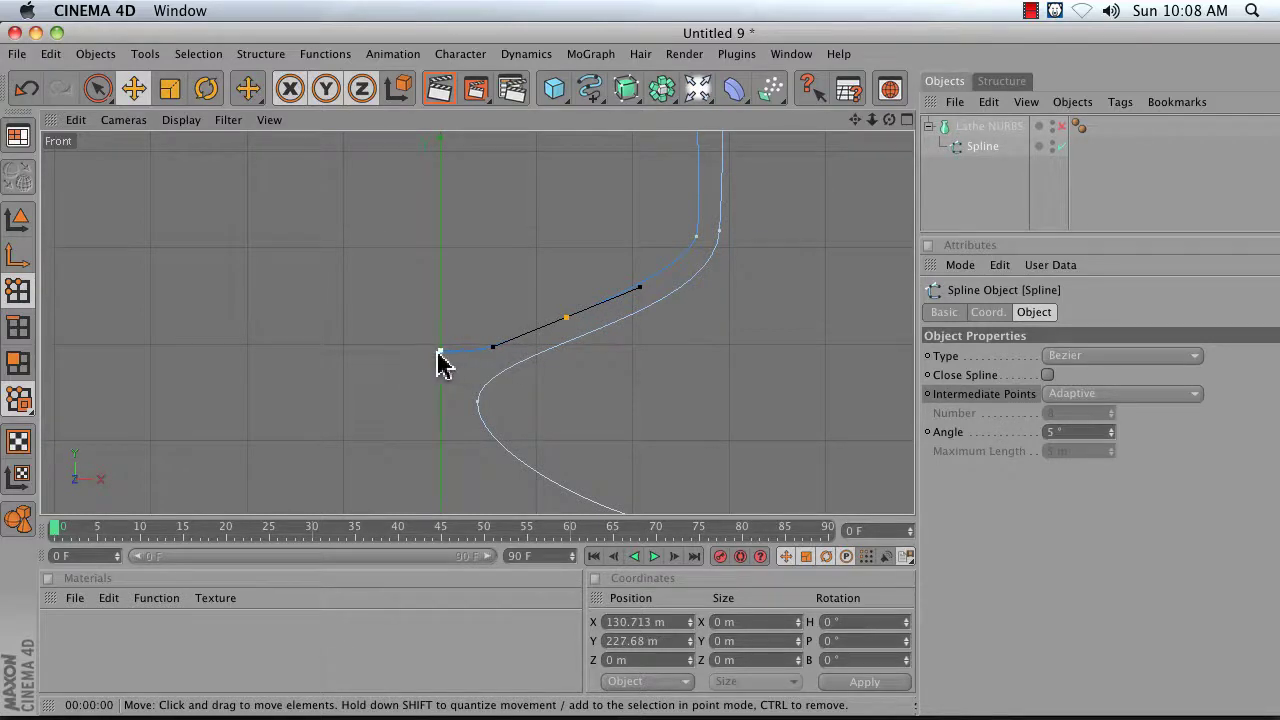
Re-enable the Lathe NURBS, then shorten the inner curve point's tangents and move it to about X 115 m, Y 218 m
left_click(1061, 127)
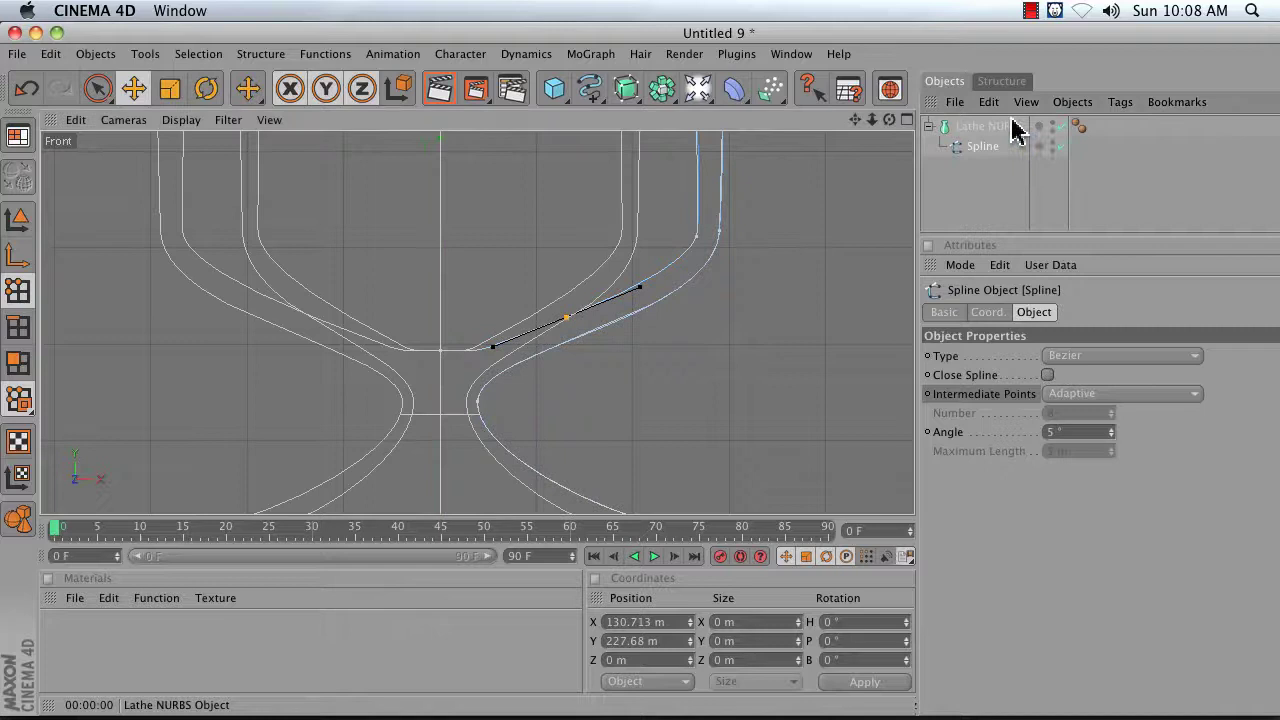
left_click(906, 120)
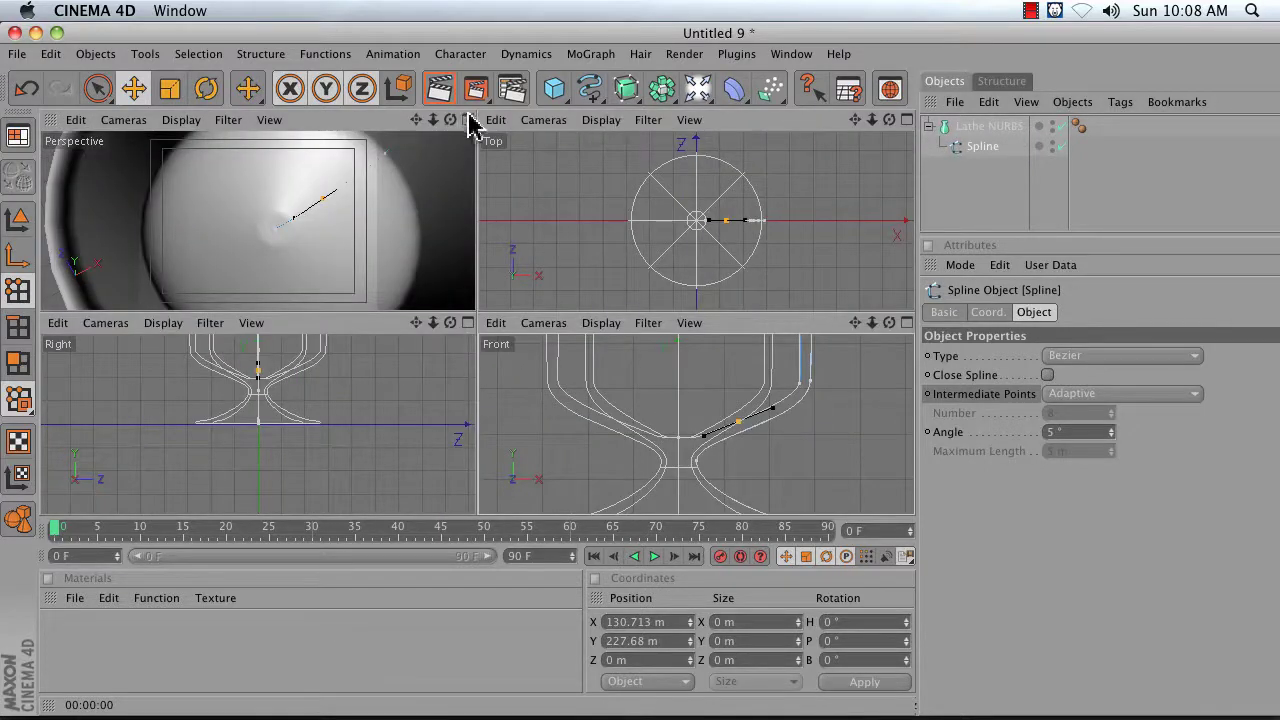
left_click_drag(450, 120, 450, 78)
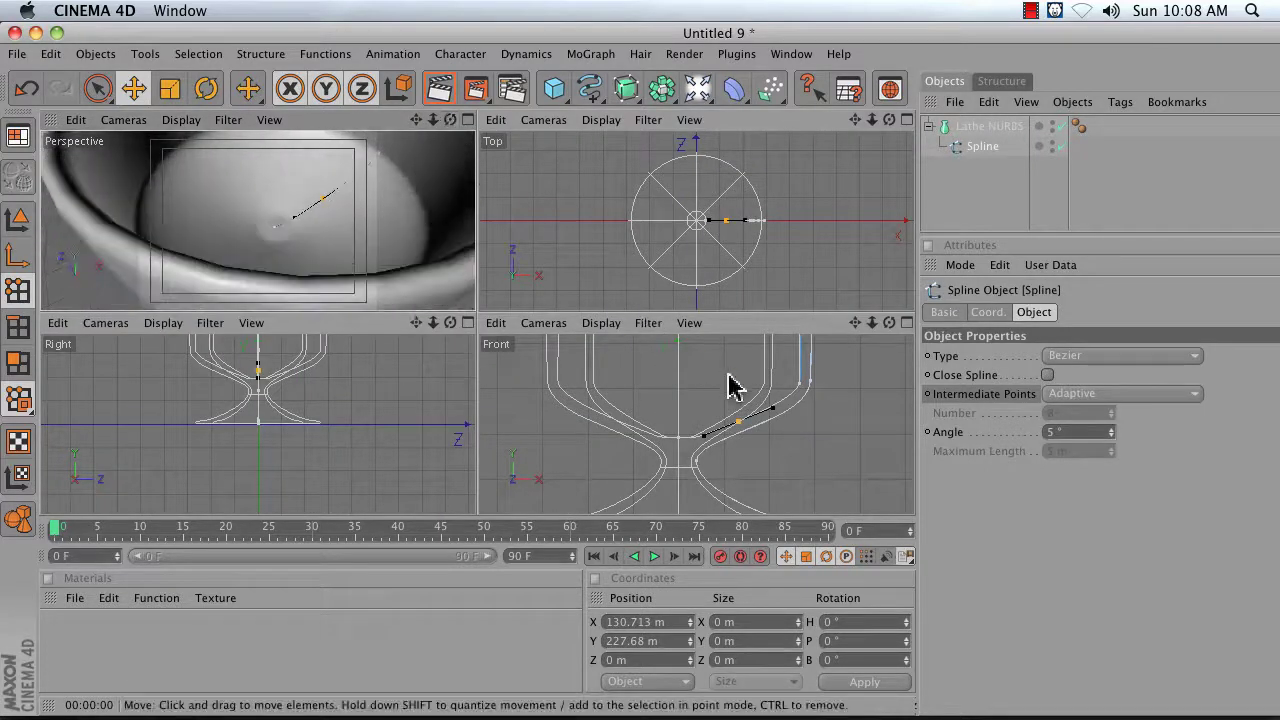
left_click_drag(871, 322, 870, 313)
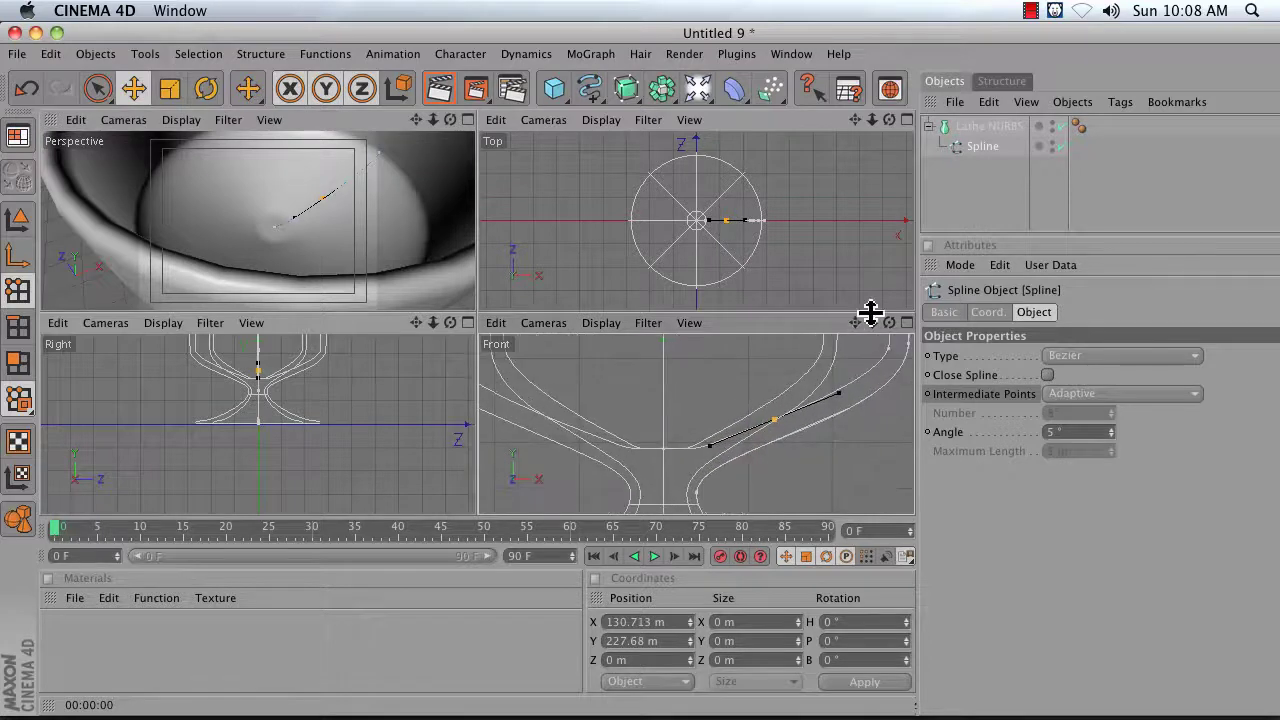
left_click_drag(709, 447, 734, 434)
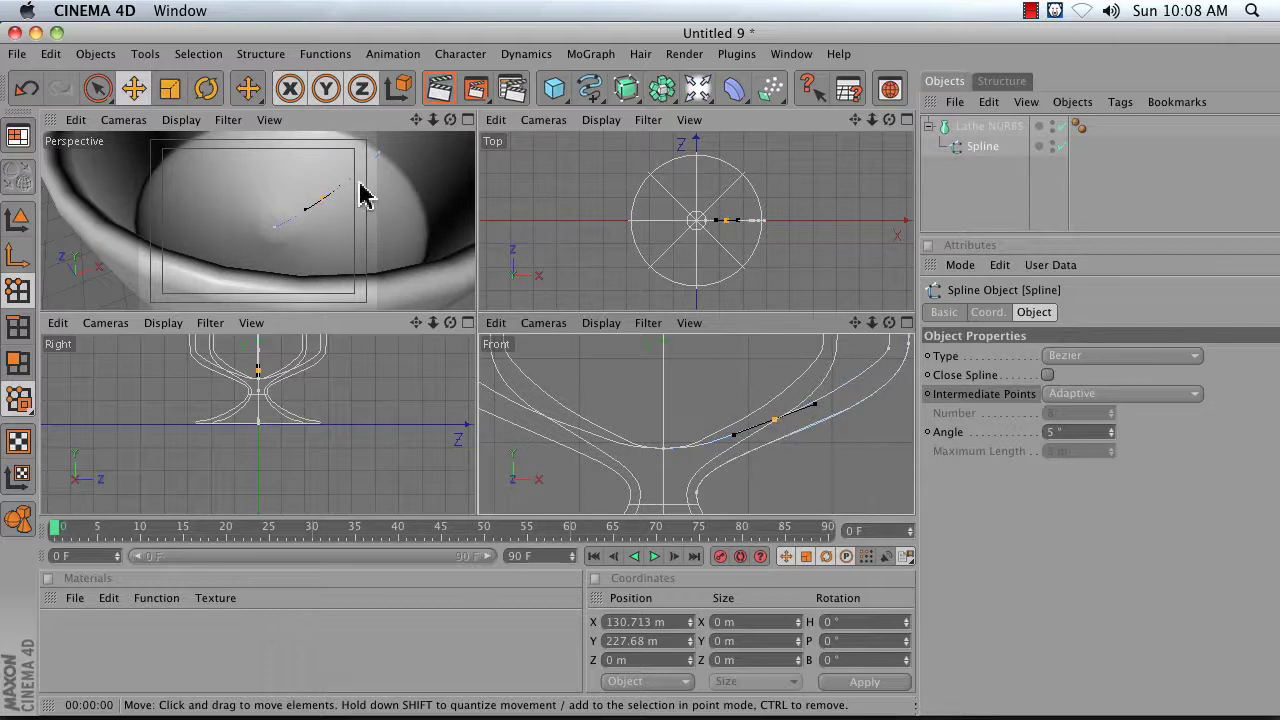
left_click(133, 88)
left_click_drag(783, 450, 786, 408)
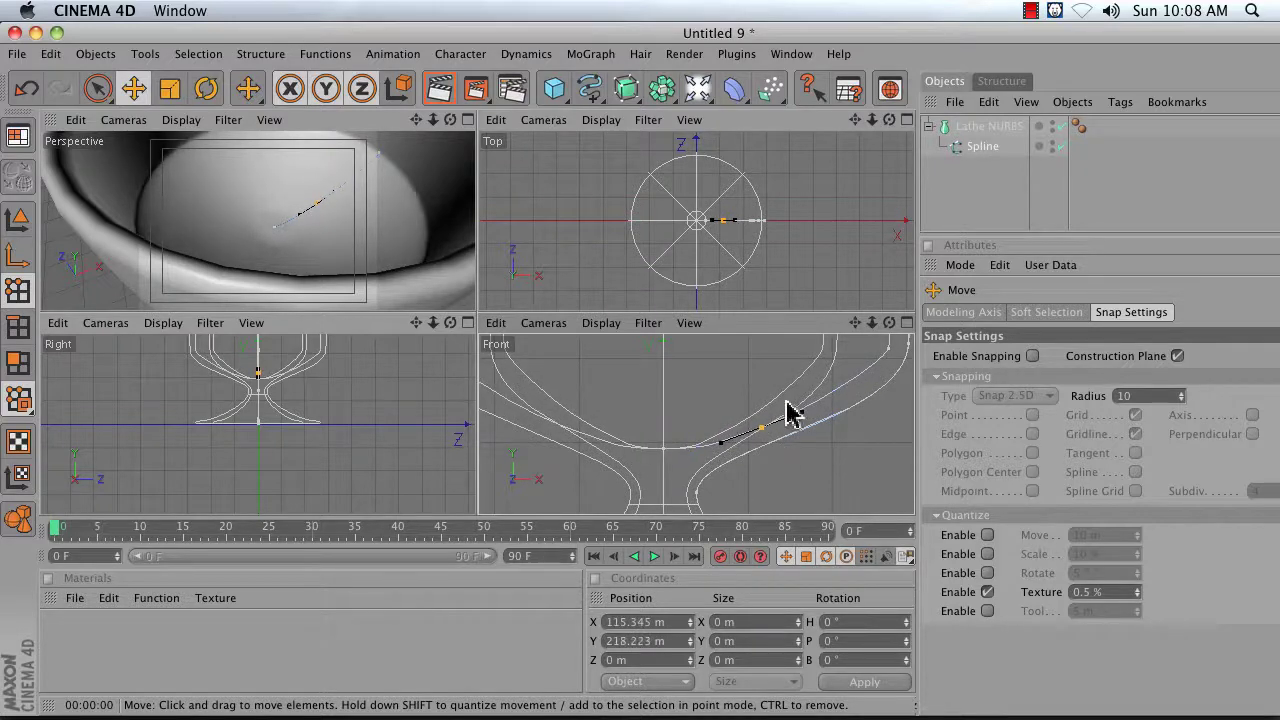
Level the tangent of the spline's end point at the centre of the bowl's inside bottom
left_click(971, 146)
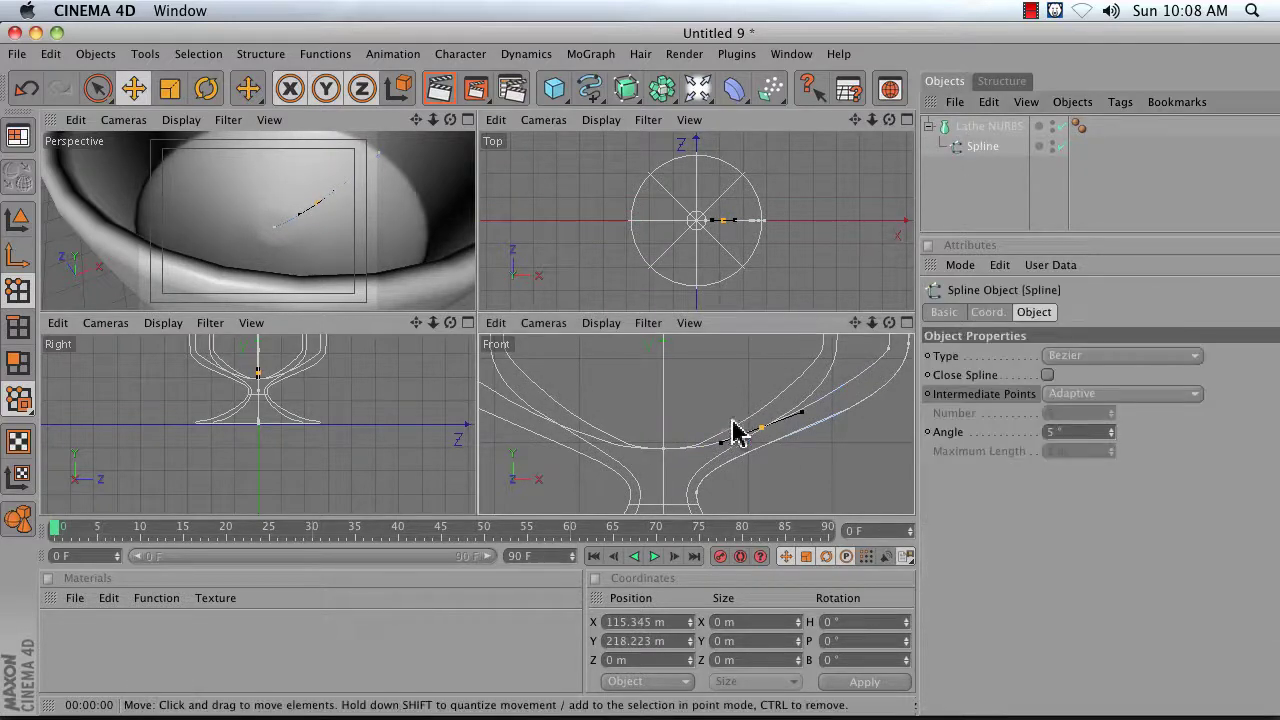
left_click(666, 450)
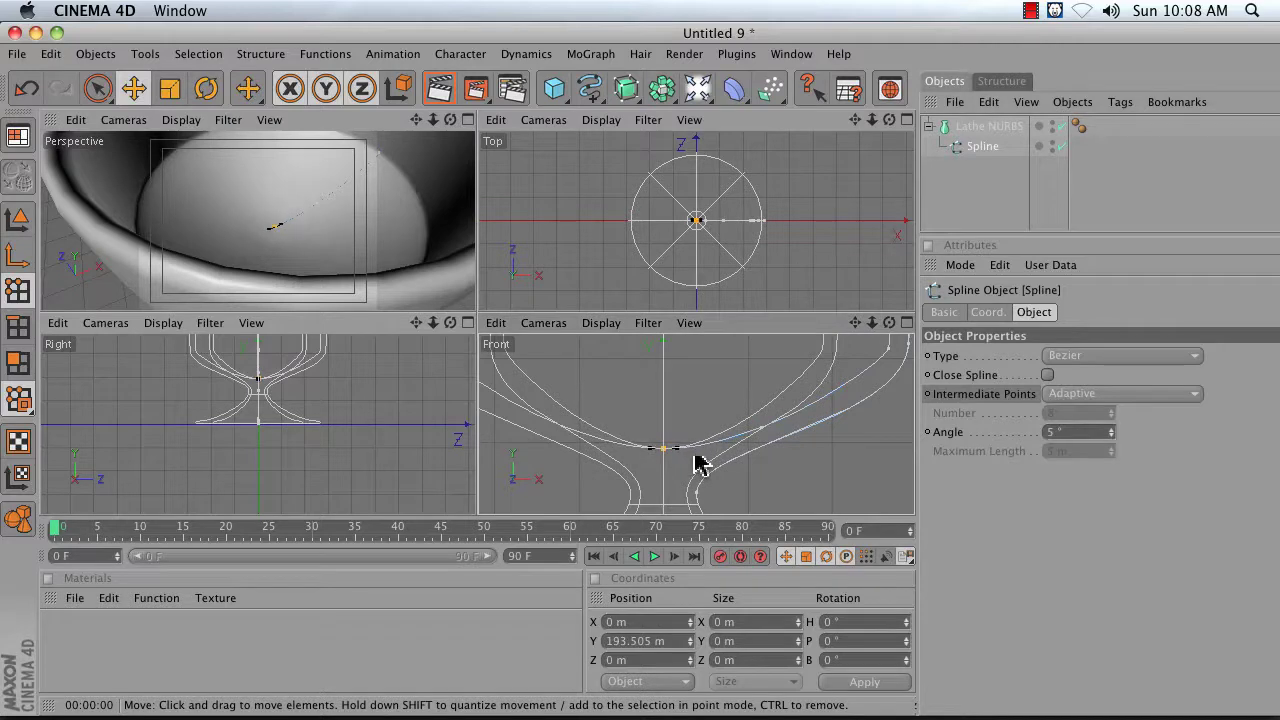
left_click_drag(677, 451, 676, 447)
Deselect the spline and examine the goblet and the inside of its bowl in Perspective view
left_click(966, 194)
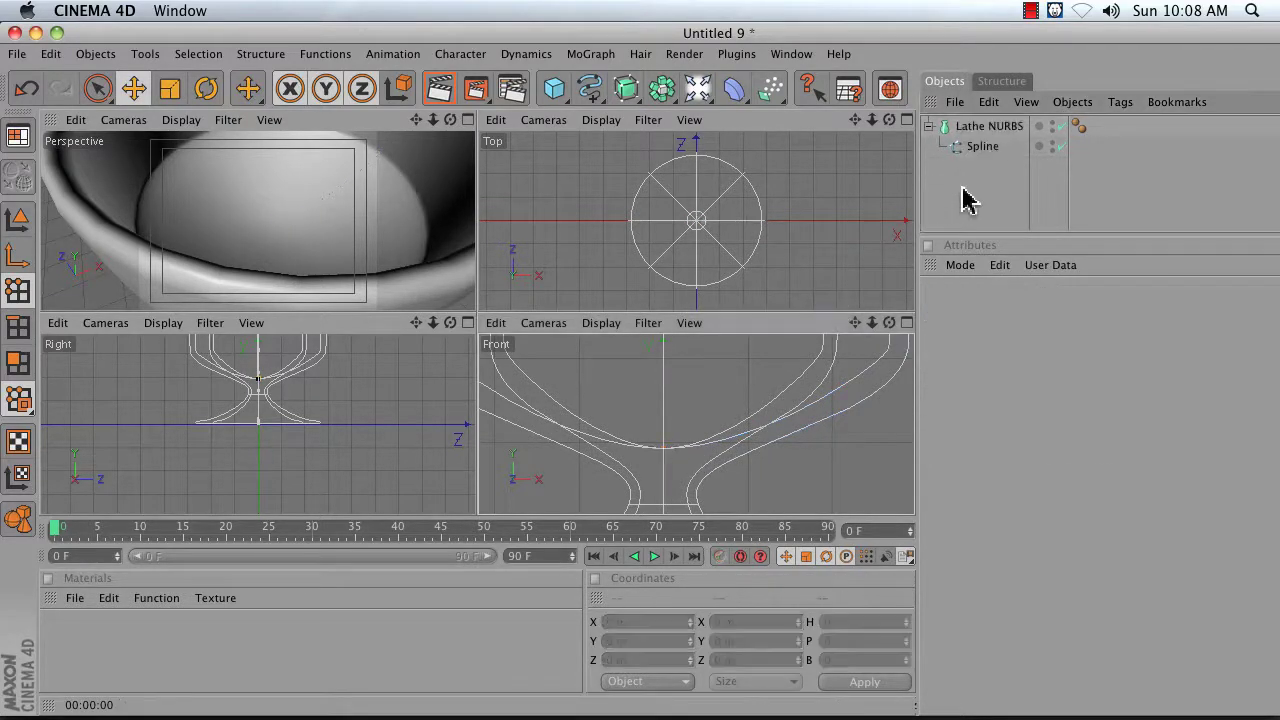
mouse_move(446, 122)
left_mouse_down()
mouse_move(446, 90)
mouse_move(420, 130)
mouse_move(443, 125)
left_mouse_up()
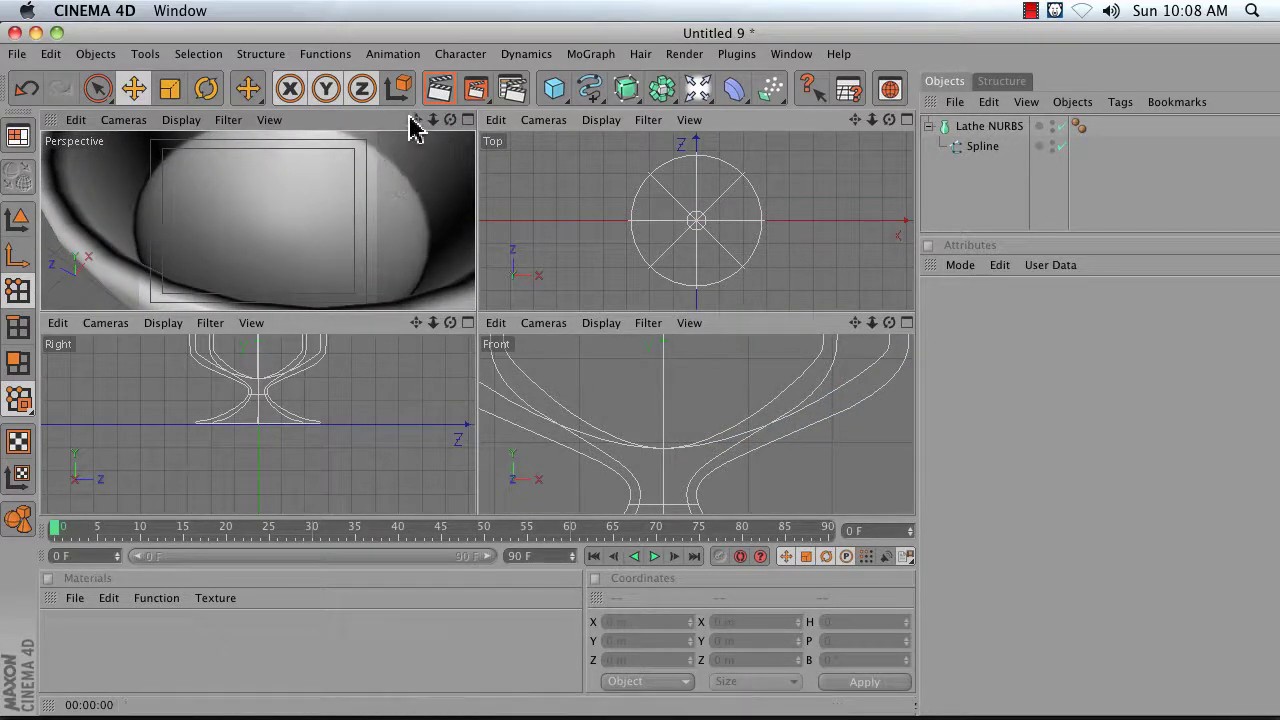
right_click_drag(412, 118, 412, 118)
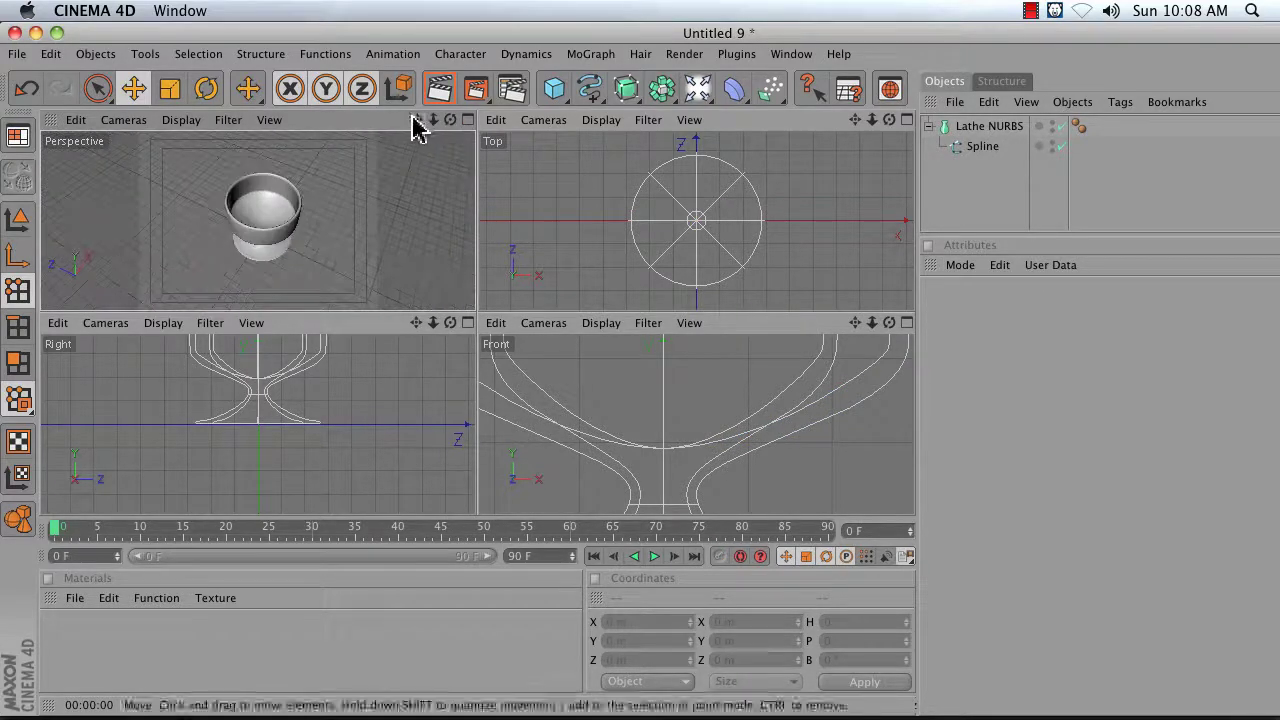
left_click(467, 120)
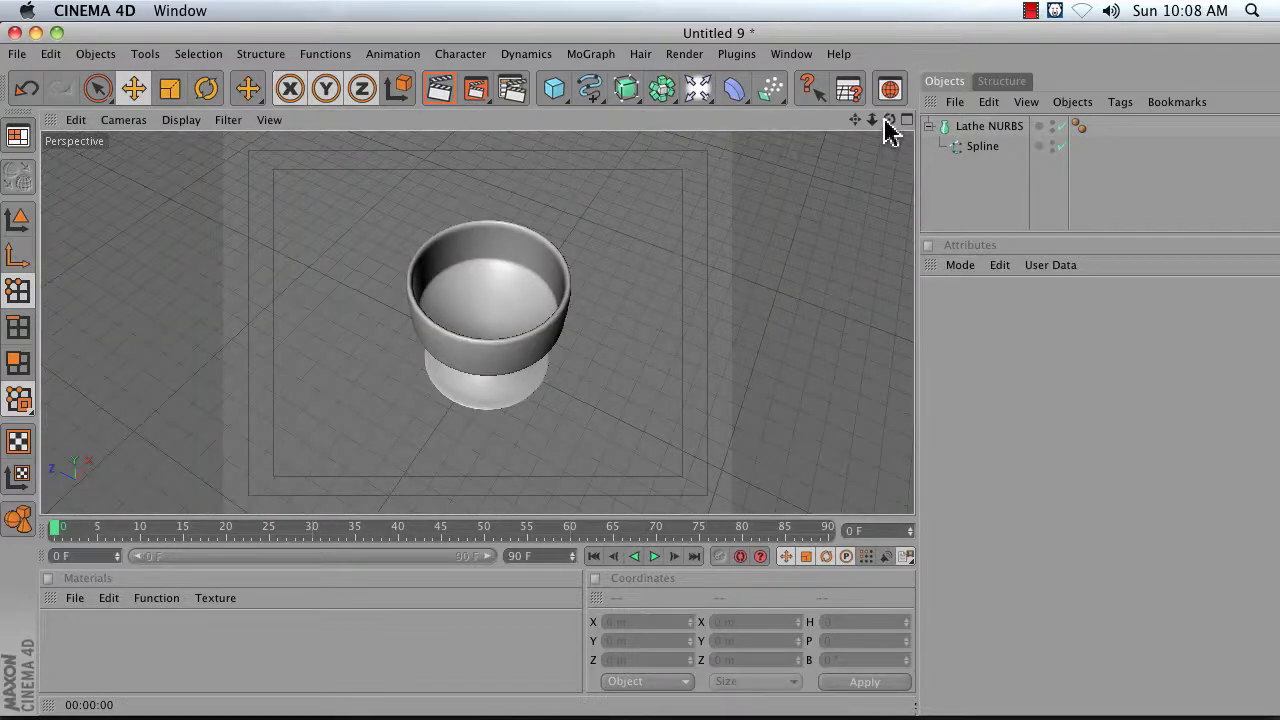
left_click_drag(889, 131, 960, 120)
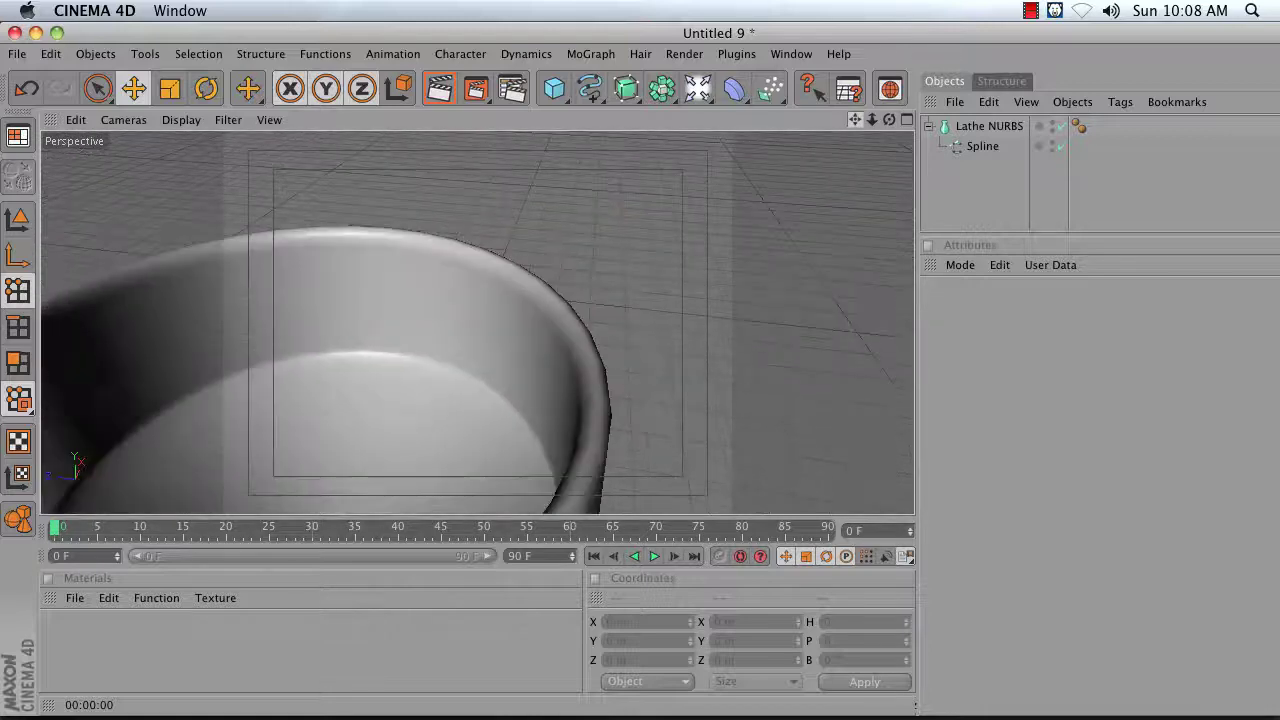
left_click_drag(855, 120, 960, 40)
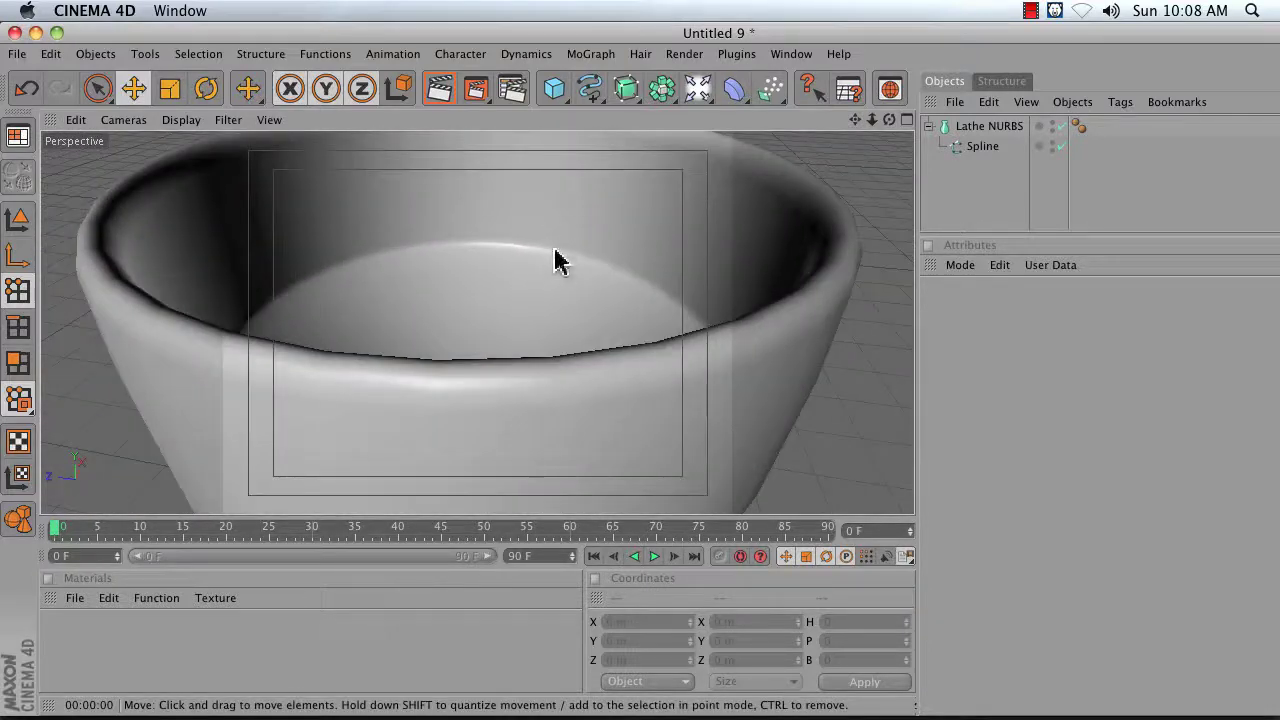
Lengthen the tangents of the spline's inner wall corner point in Front view to round the transition into the bowl's bottom
left_click(907, 120)
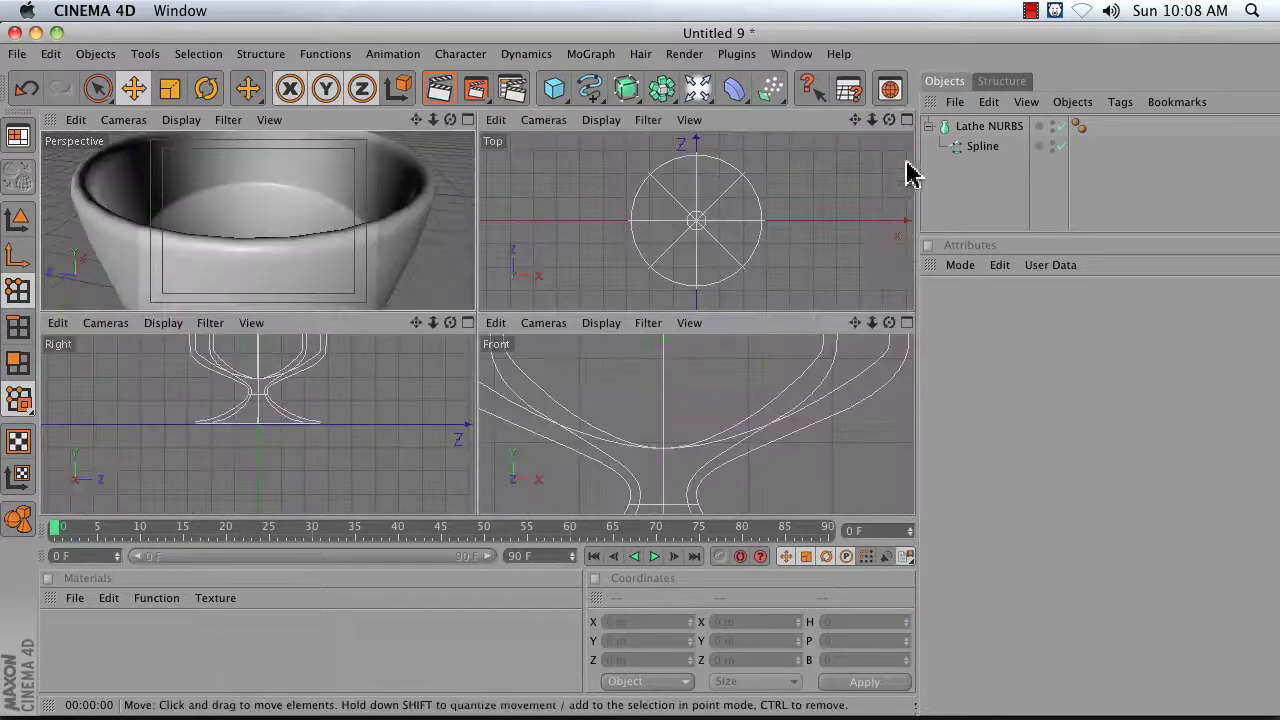
left_click(907, 323)
left_click(983, 146)
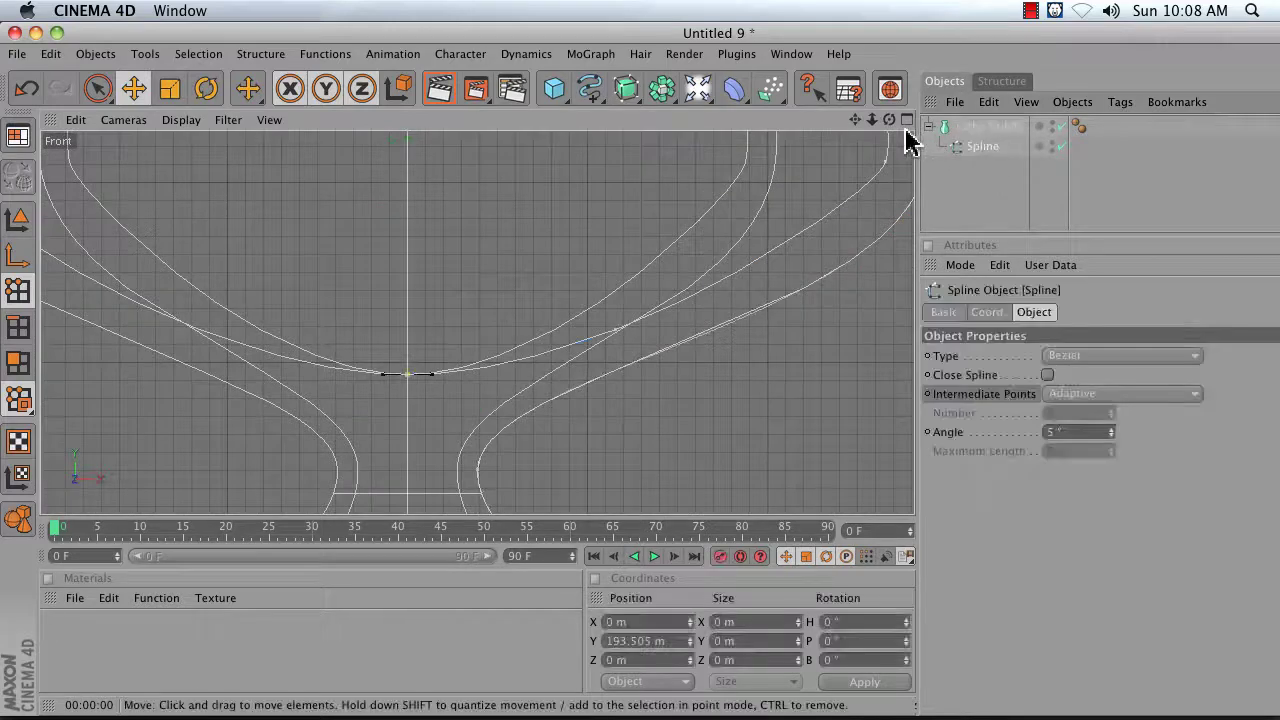
left_click_drag(872, 122, 815, 220)
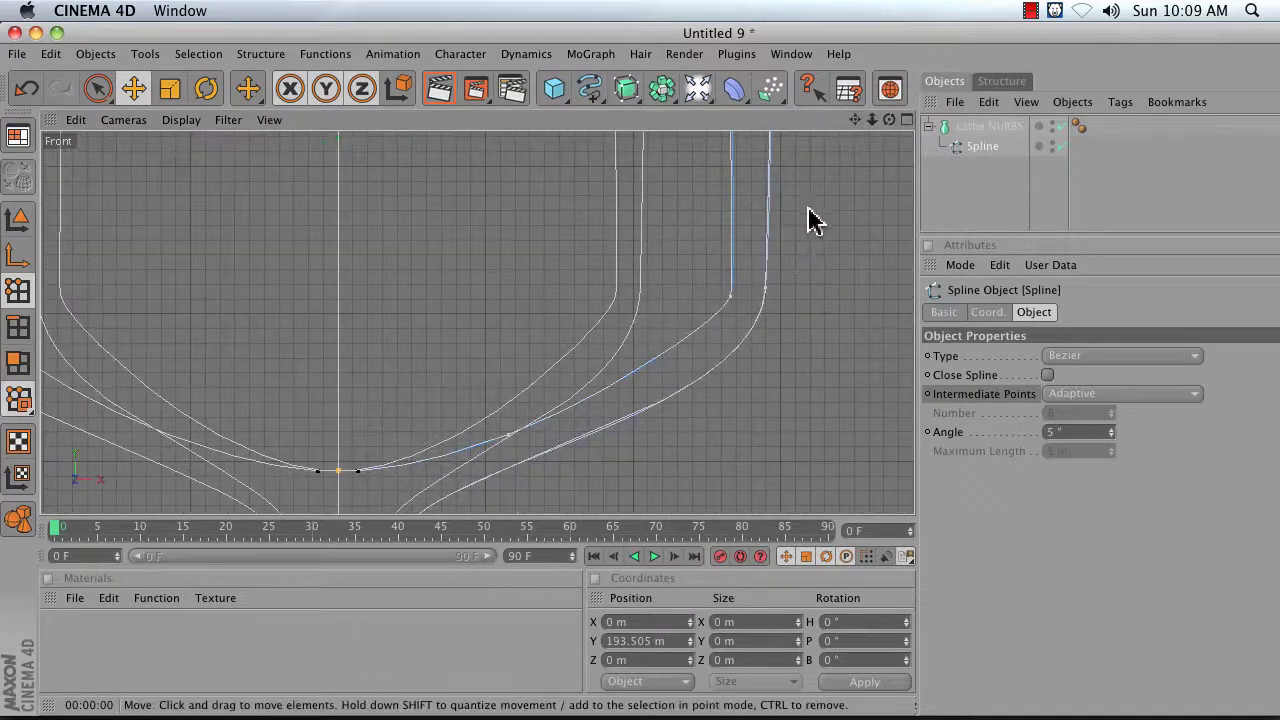
left_click(730, 298)
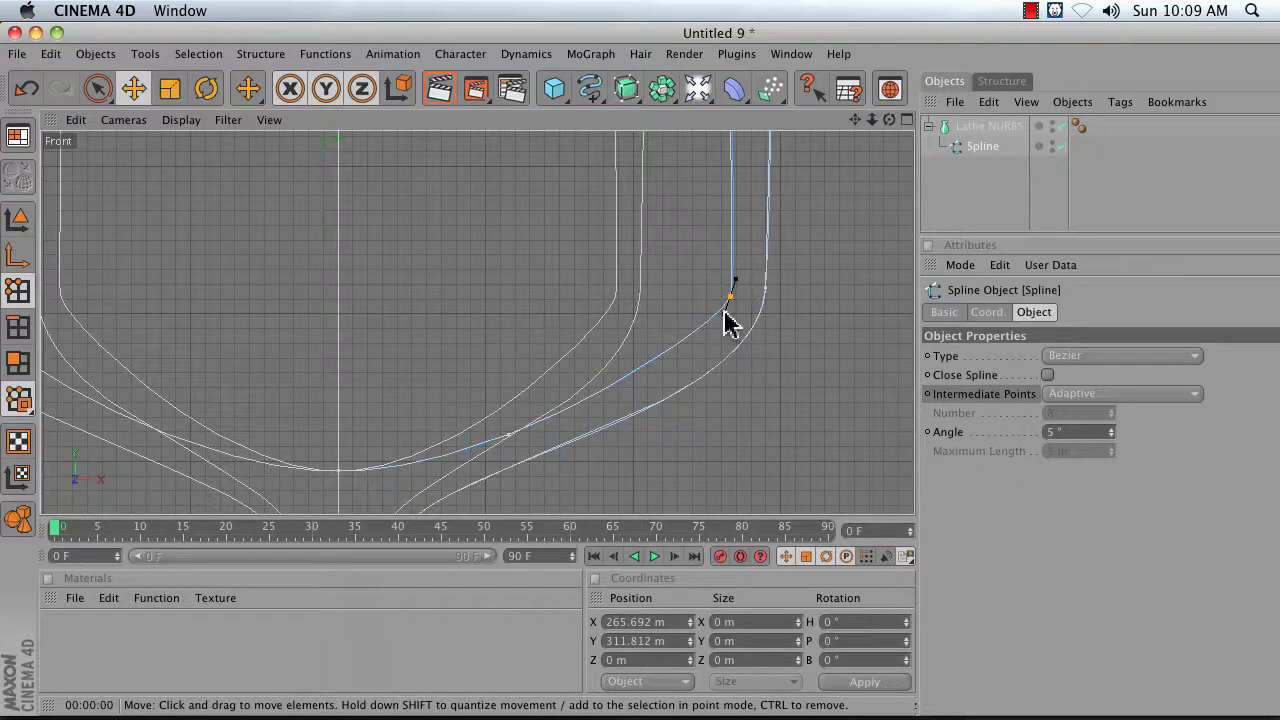
left_click_drag(741, 290, 740, 289)
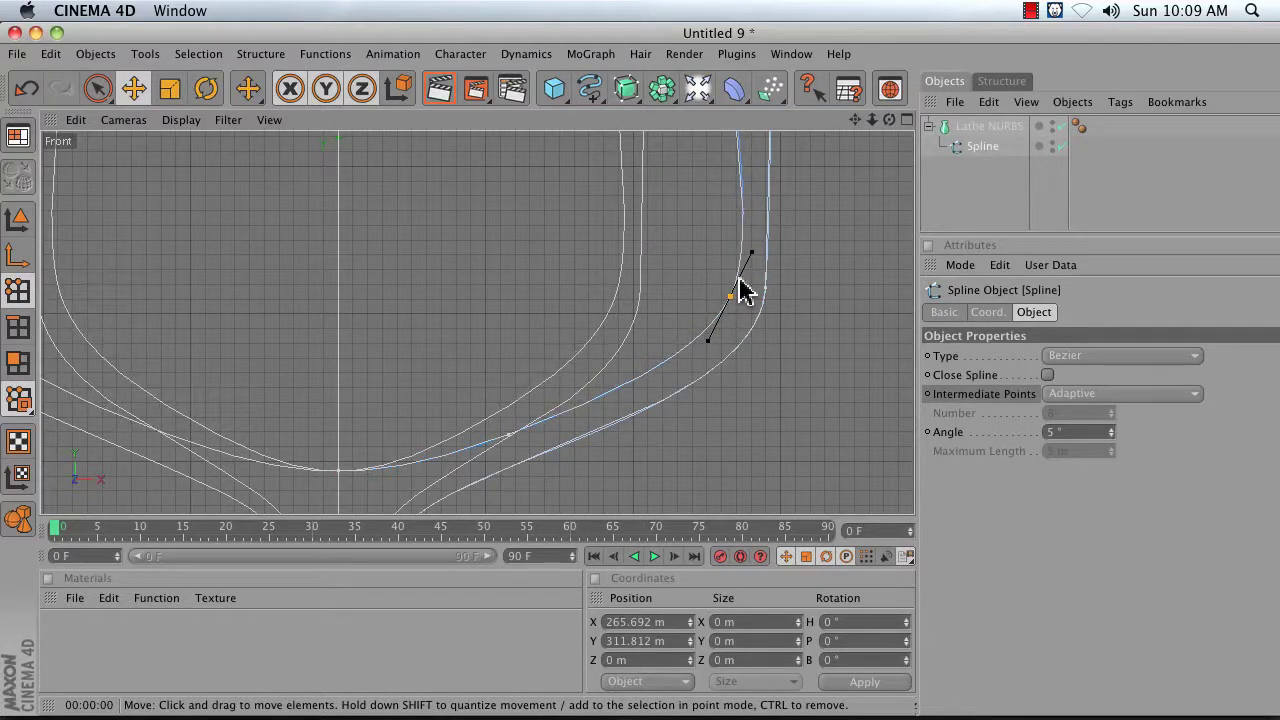
Break the inner wall corner point's tangent and pull only its lower handle inward toward the axis
left_click(907, 120)
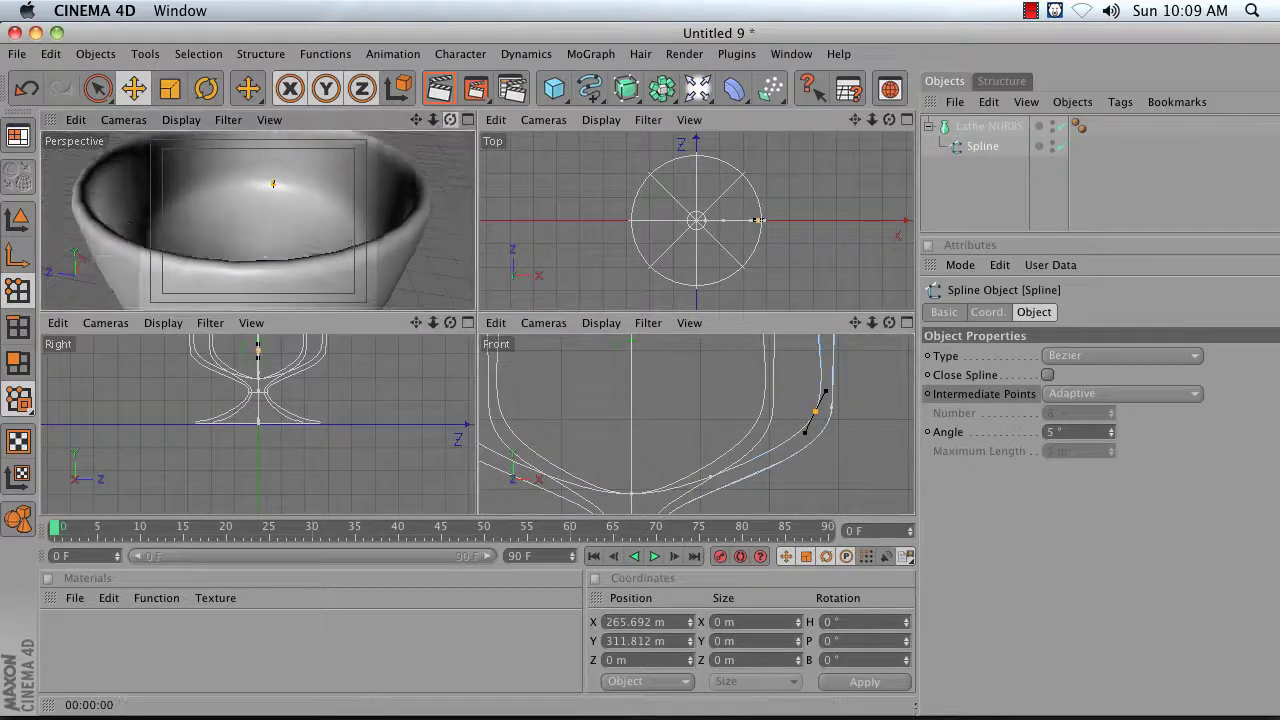
left_click(907, 323)
left_click_drag(708, 342, 646, 323, "shift")
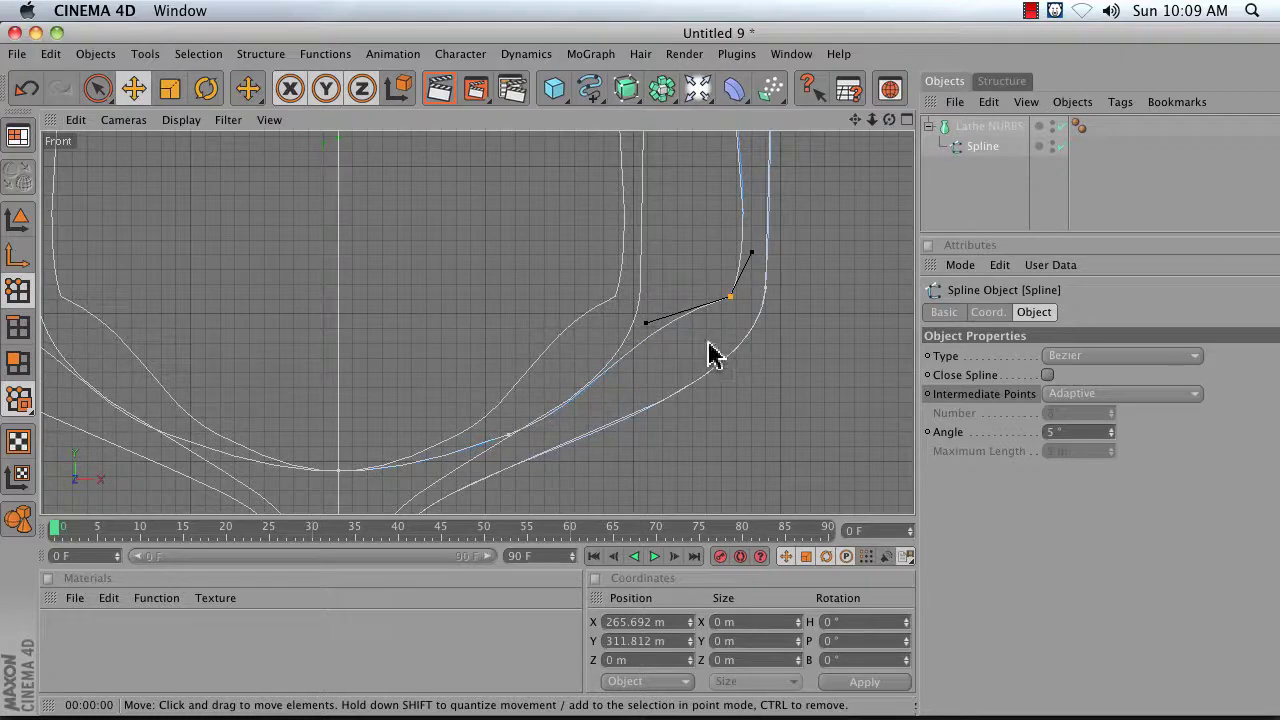
Orbit the Perspective view to show the bowl's inner crease and render the view
left_click(907, 120)
left_click(465, 120)
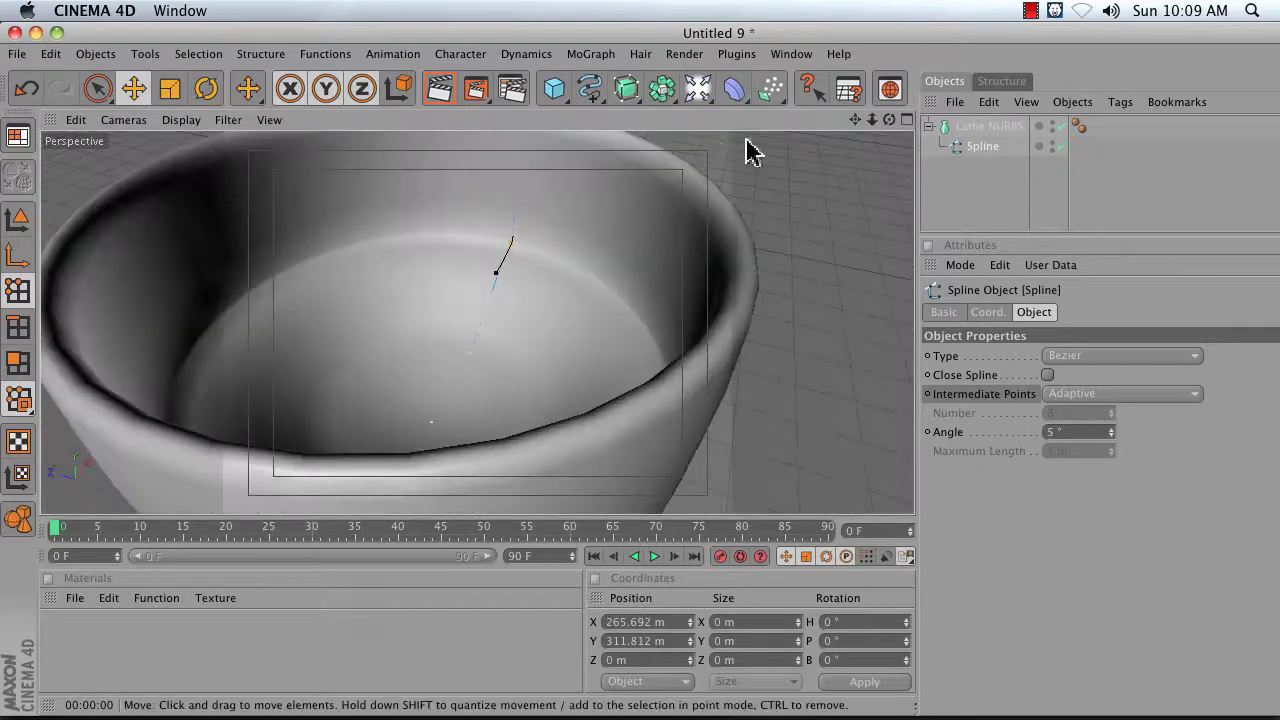
left_click_drag(887, 119, 820, 105)
left_click(436, 92)
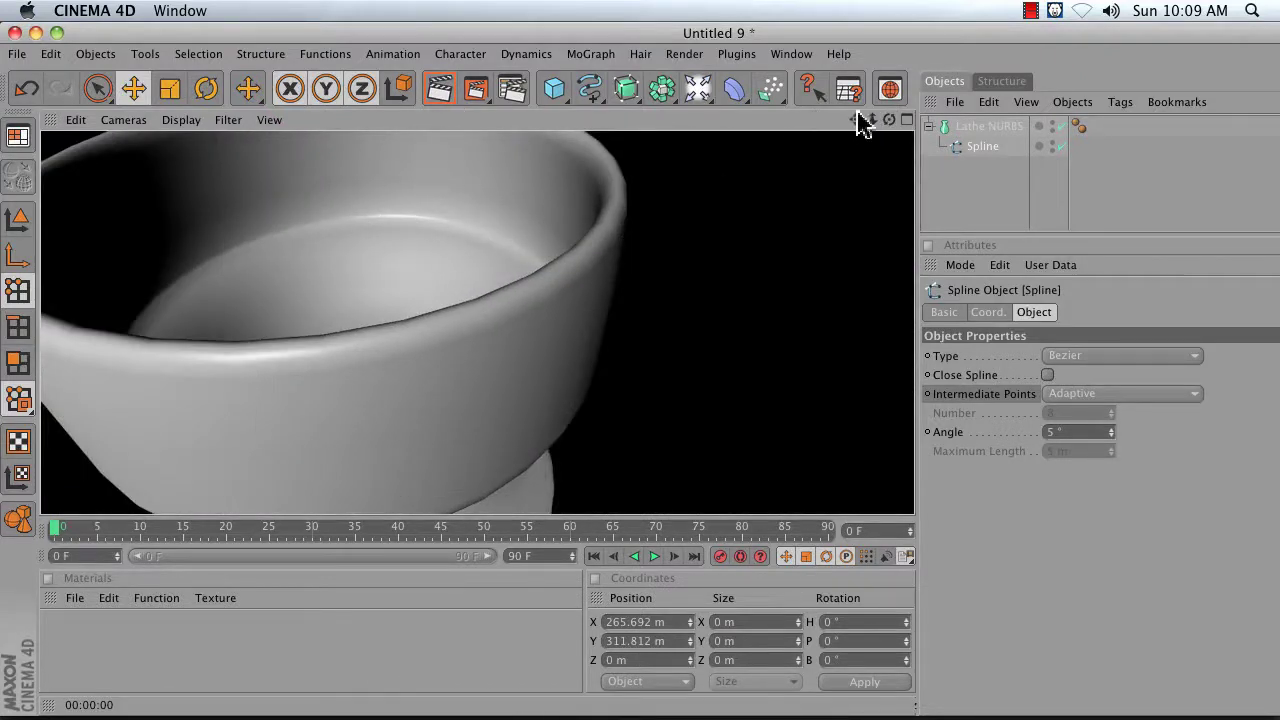
Create a new empty project and enlarge the Front view
left_click(18, 55)
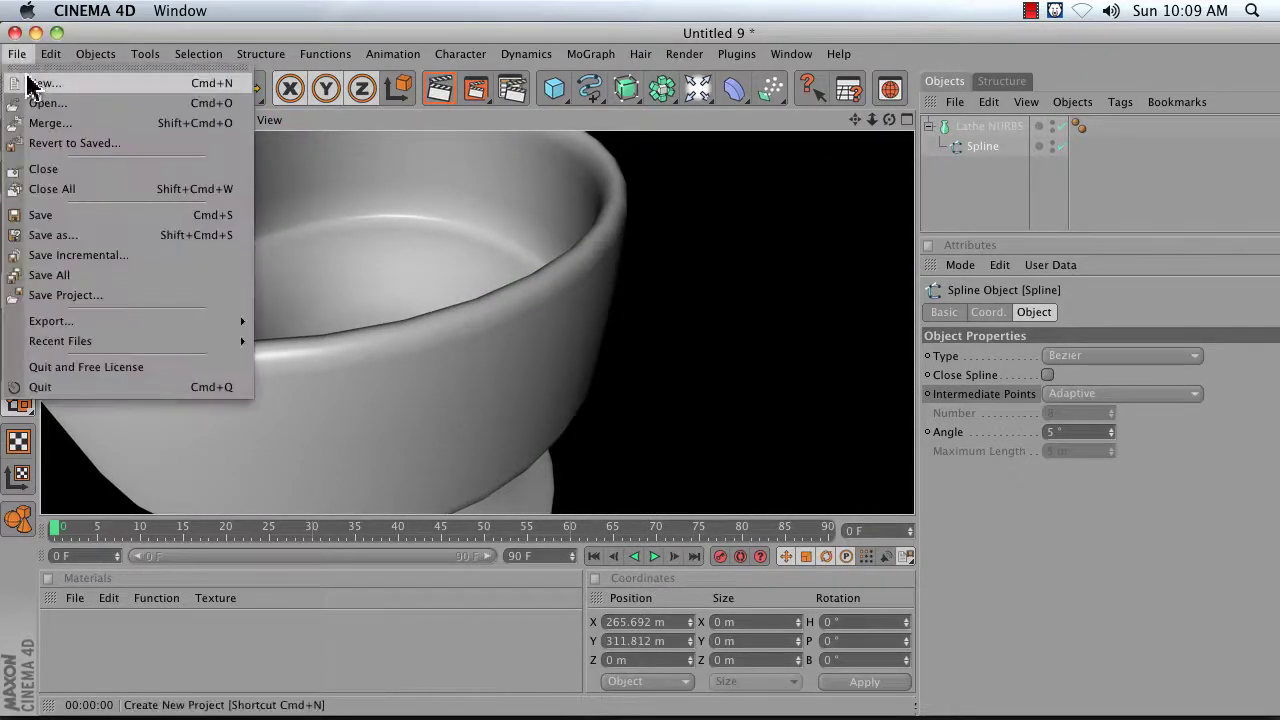
left_click(28, 80)
left_click(907, 120)
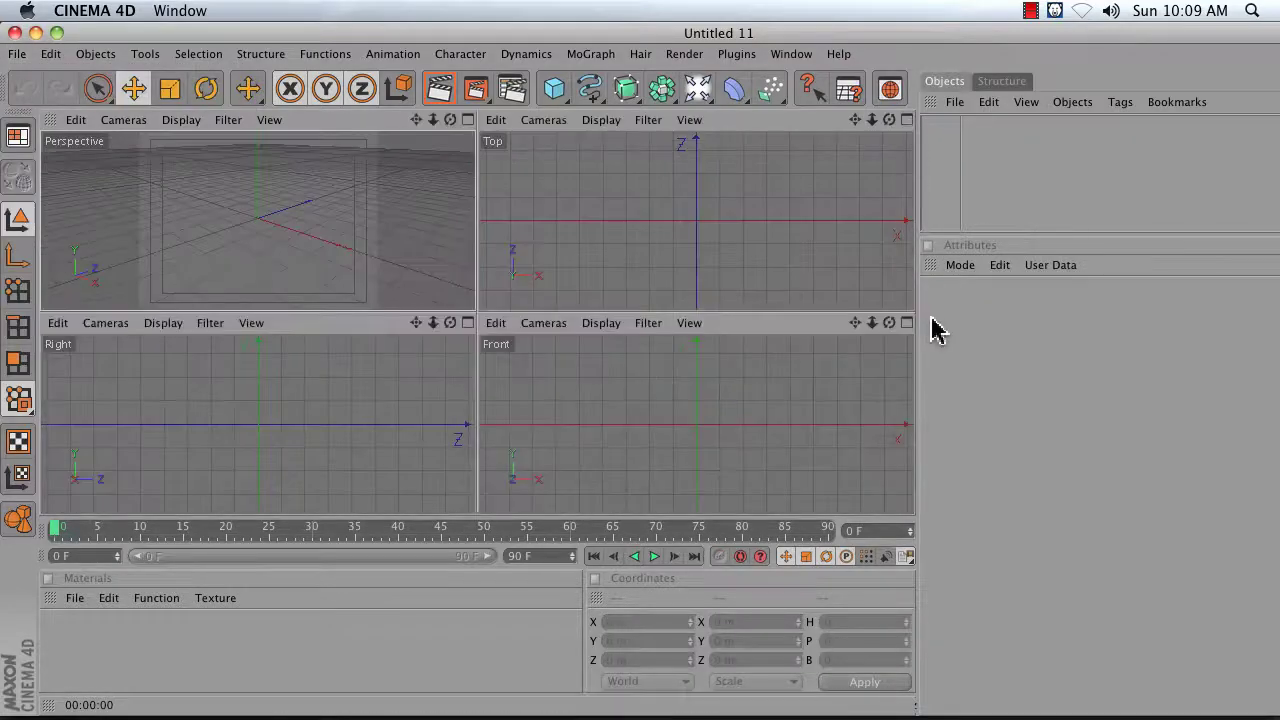
left_click(906, 323)
Draw a ten-point Bezier spline of a stepped goblet half-profile, with base, narrow stem and walled bowl starting and ending near the Y axis
left_click_drag(590, 88, 628, 104)
left_click(483, 336)
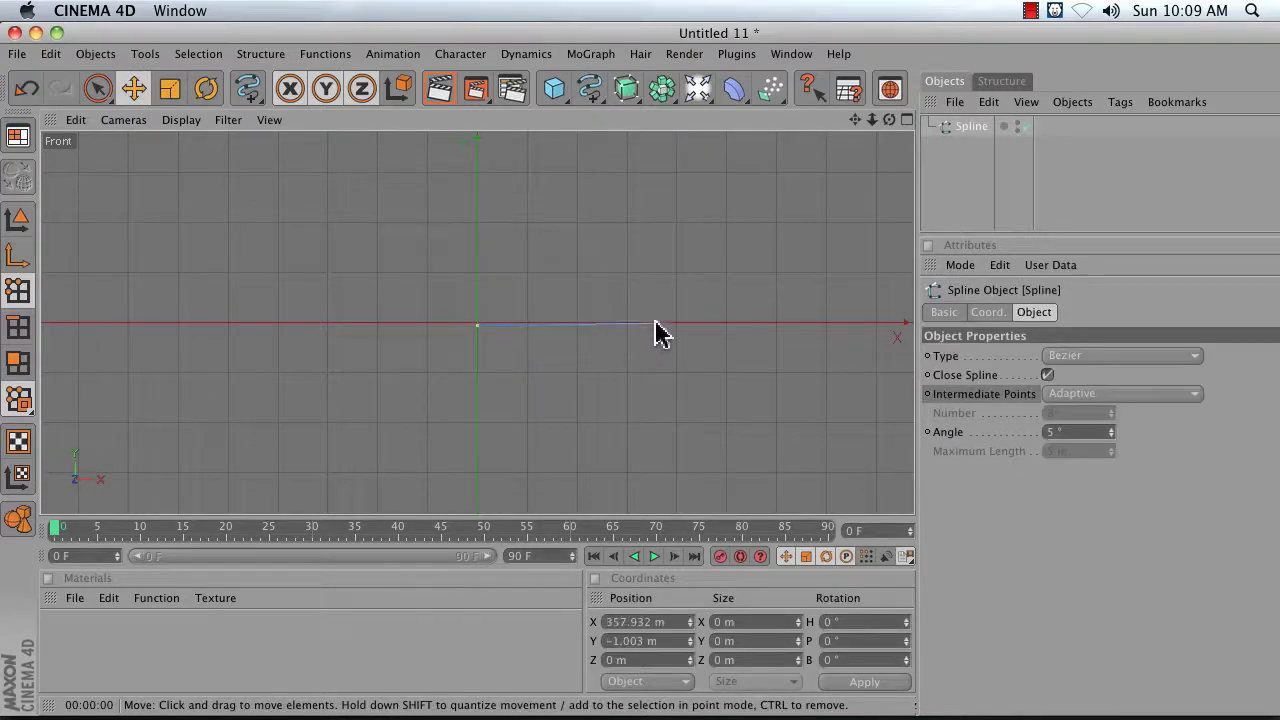
left_click(657, 253)
left_click(518, 267)
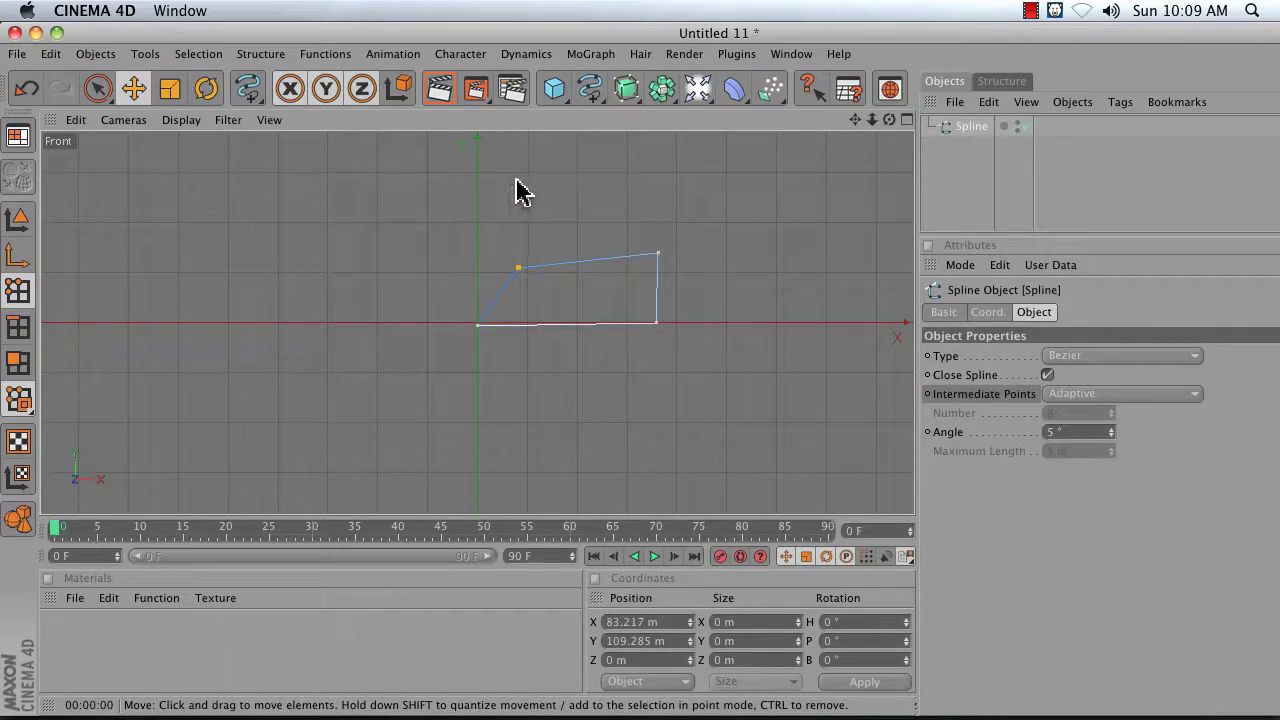
left_click(679, 169, "ctrl")
left_click_drag(854, 119, 864, 260)
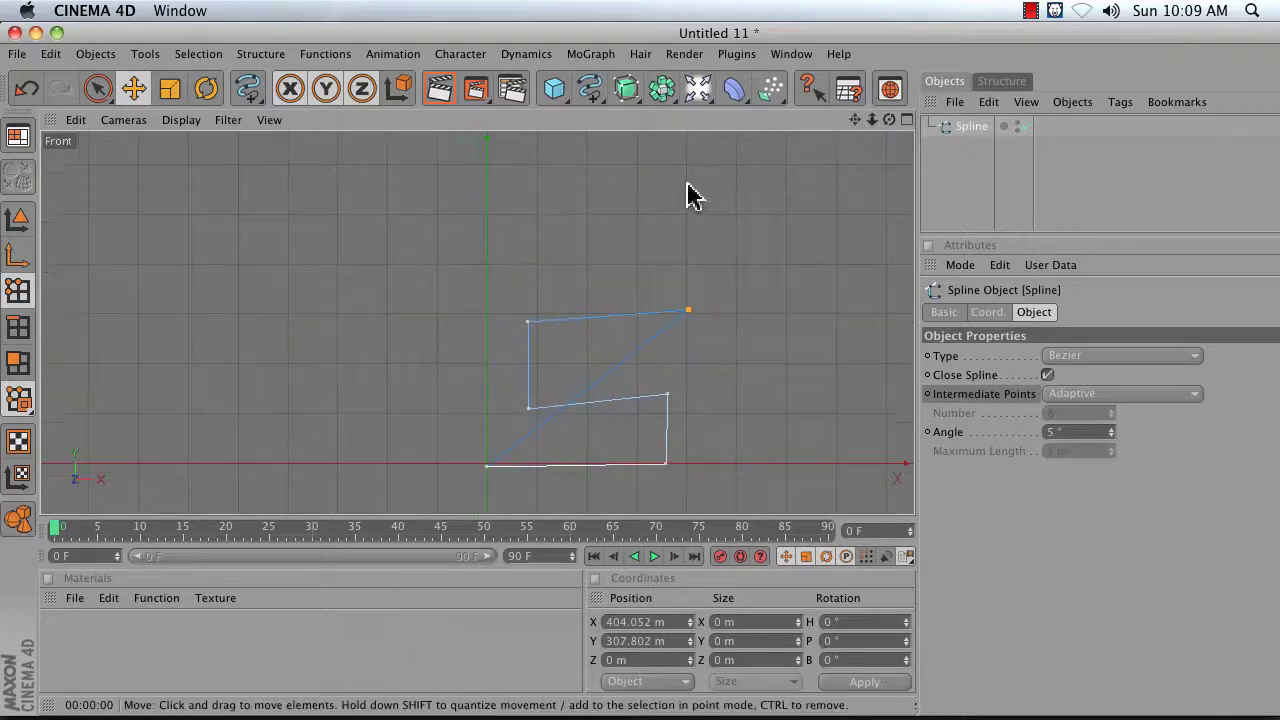
left_click(704, 157, "ctrl")
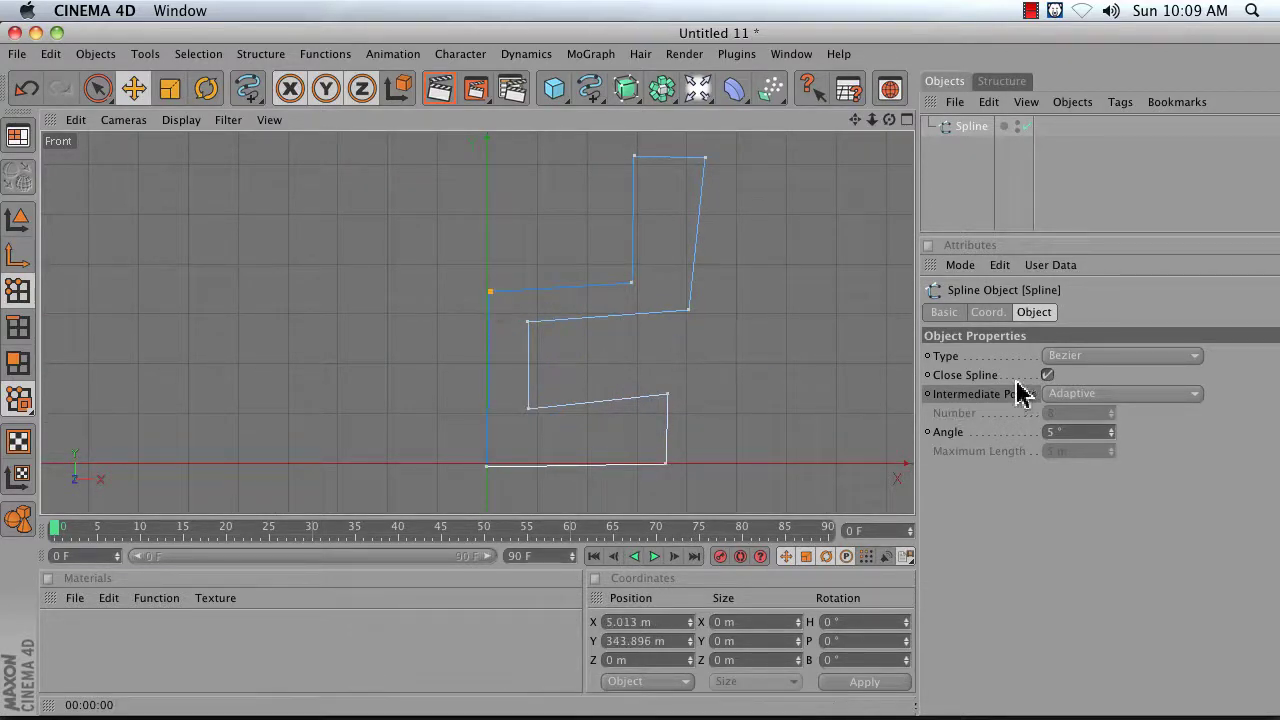
left_click(1048, 376)
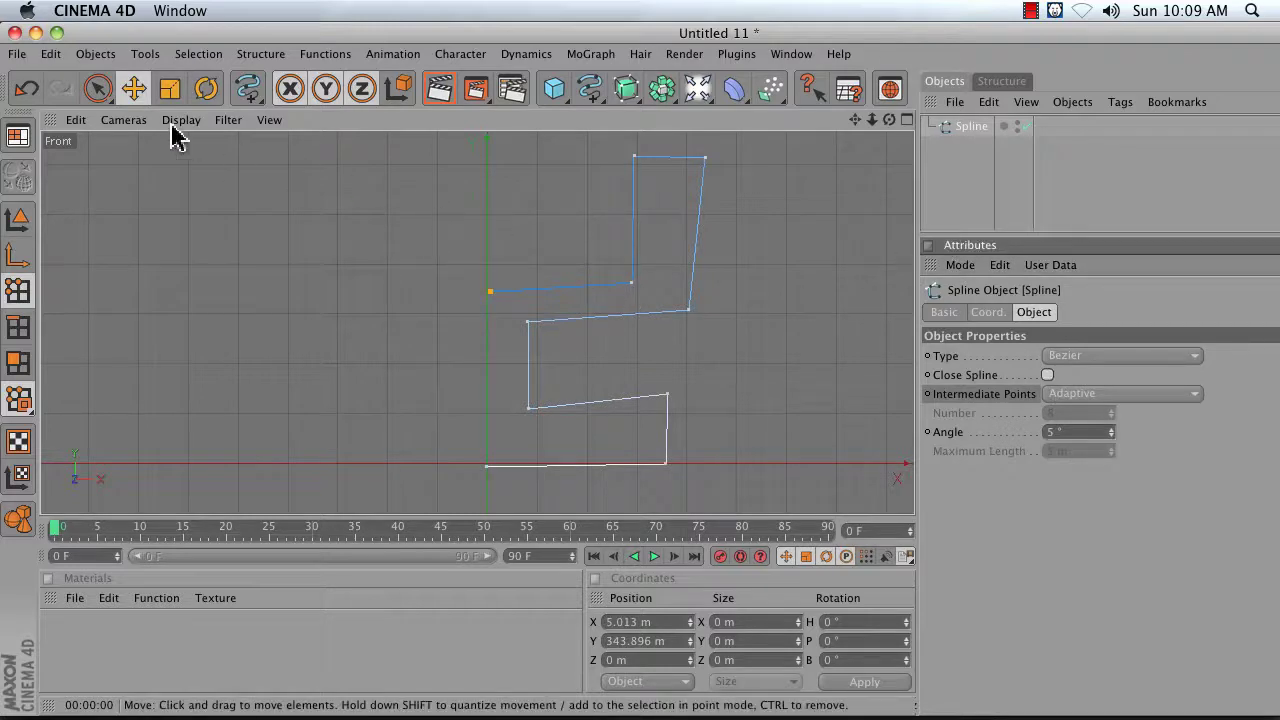
Set the X position of the spline's two end points to 0 m and turn off Close Spline
left_click(97, 88)
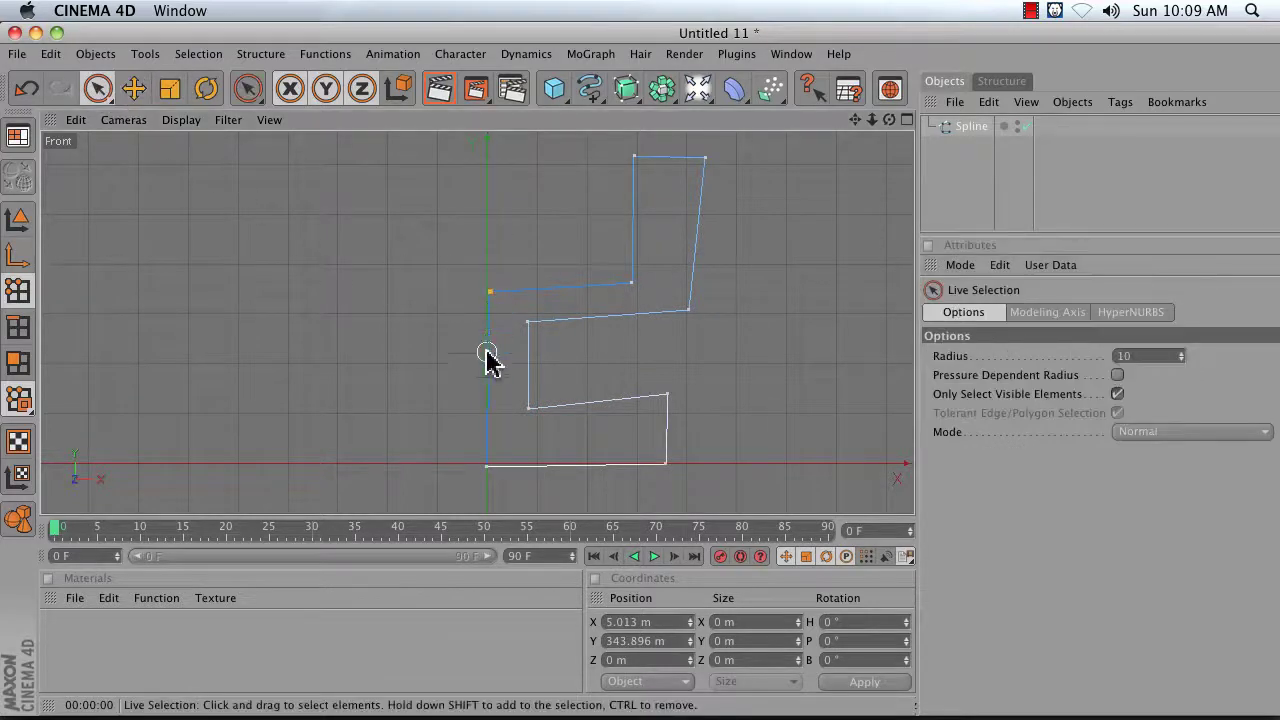
left_click(487, 465, "shift")
double_click(648, 622)
type("0")
key("Return")
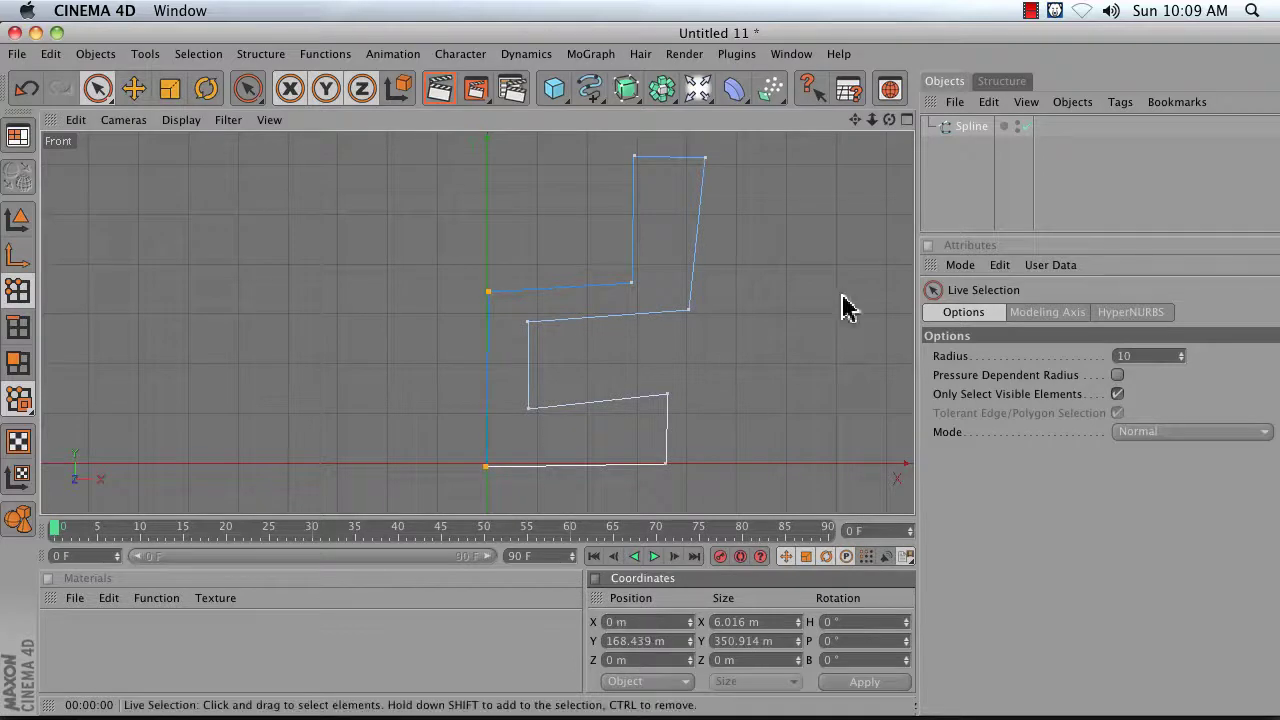
left_click(962, 127)
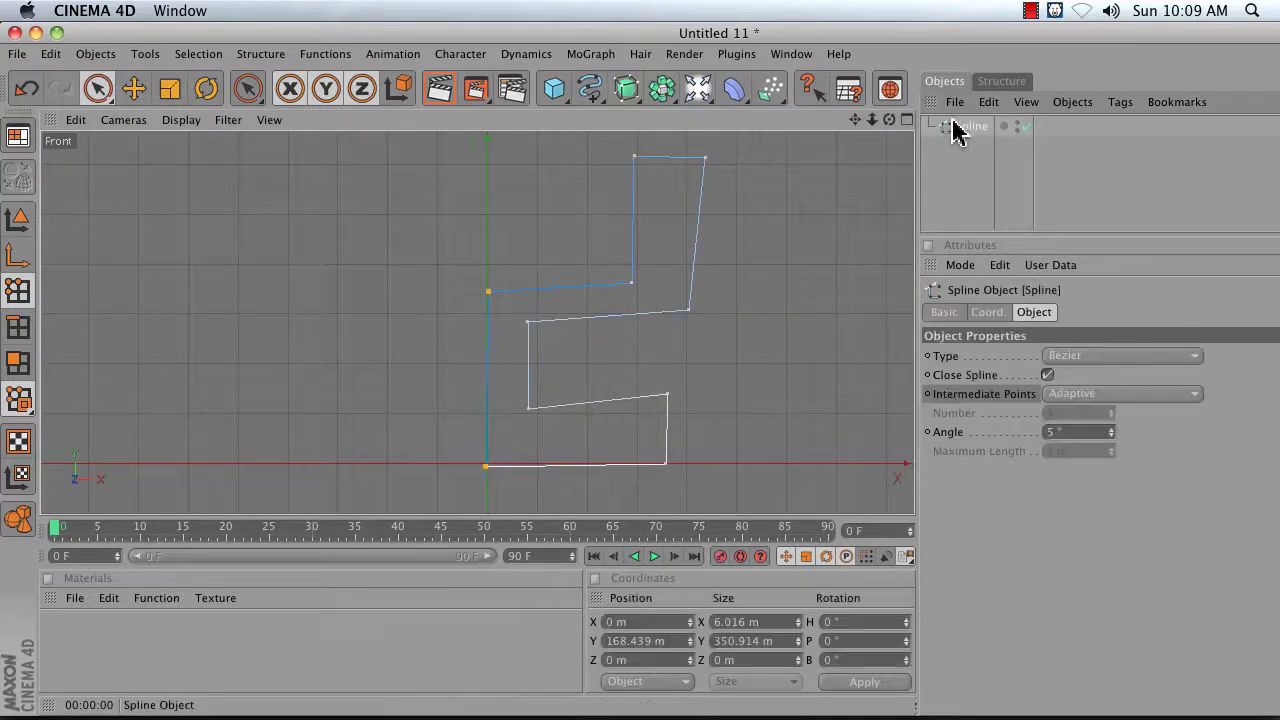
left_click(1048, 376)
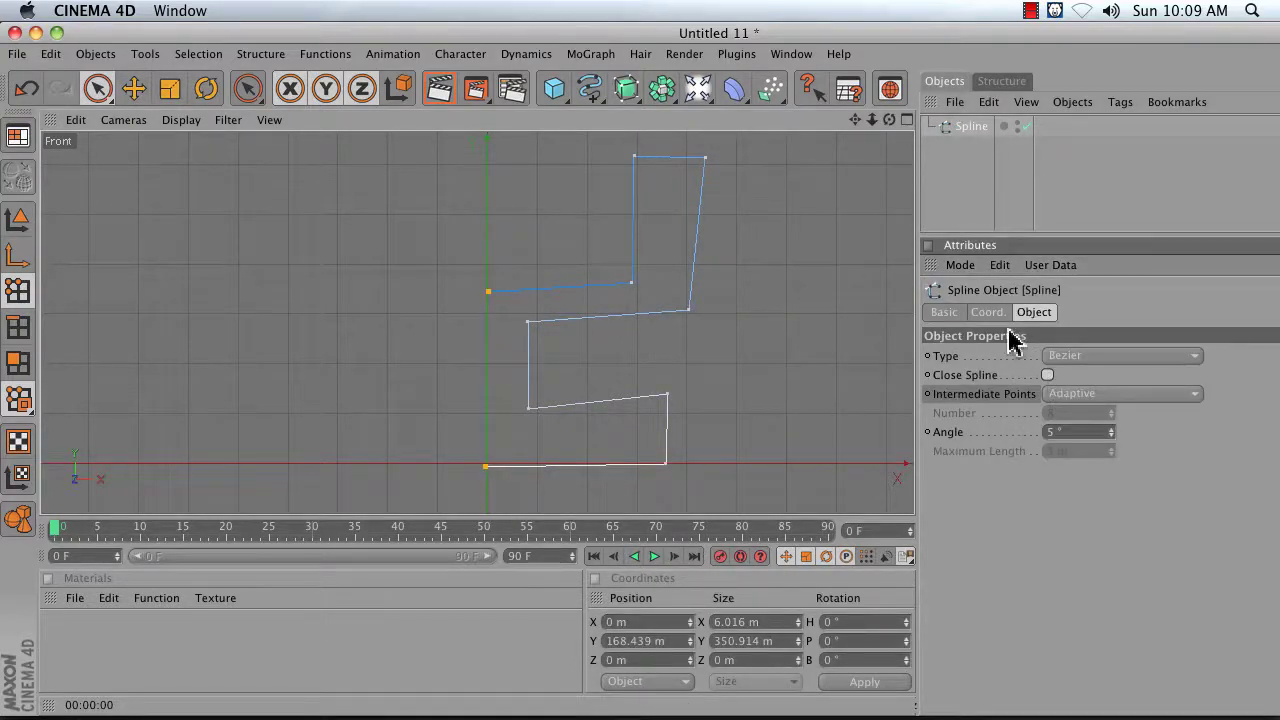
Add a Lathe NURBS object, nest the profile spline in it and show the whole goblet in Perspective view
left_click(942, 190)
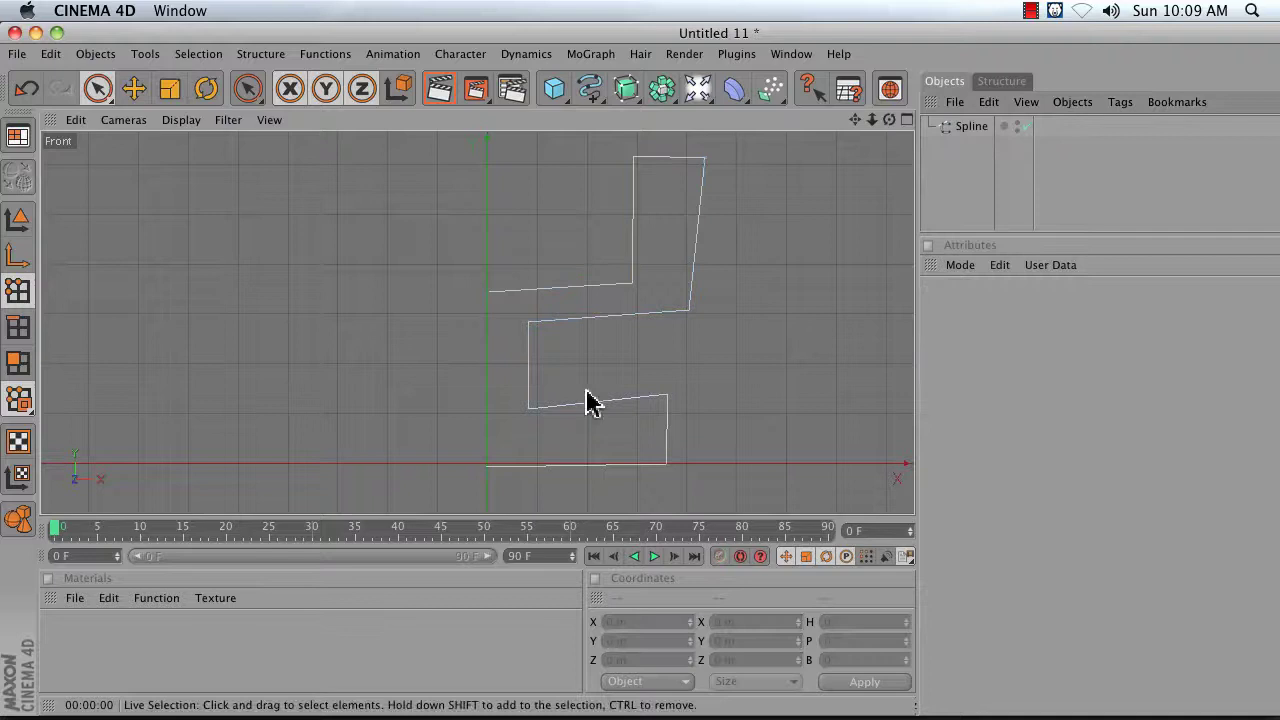
left_click(656, 90)
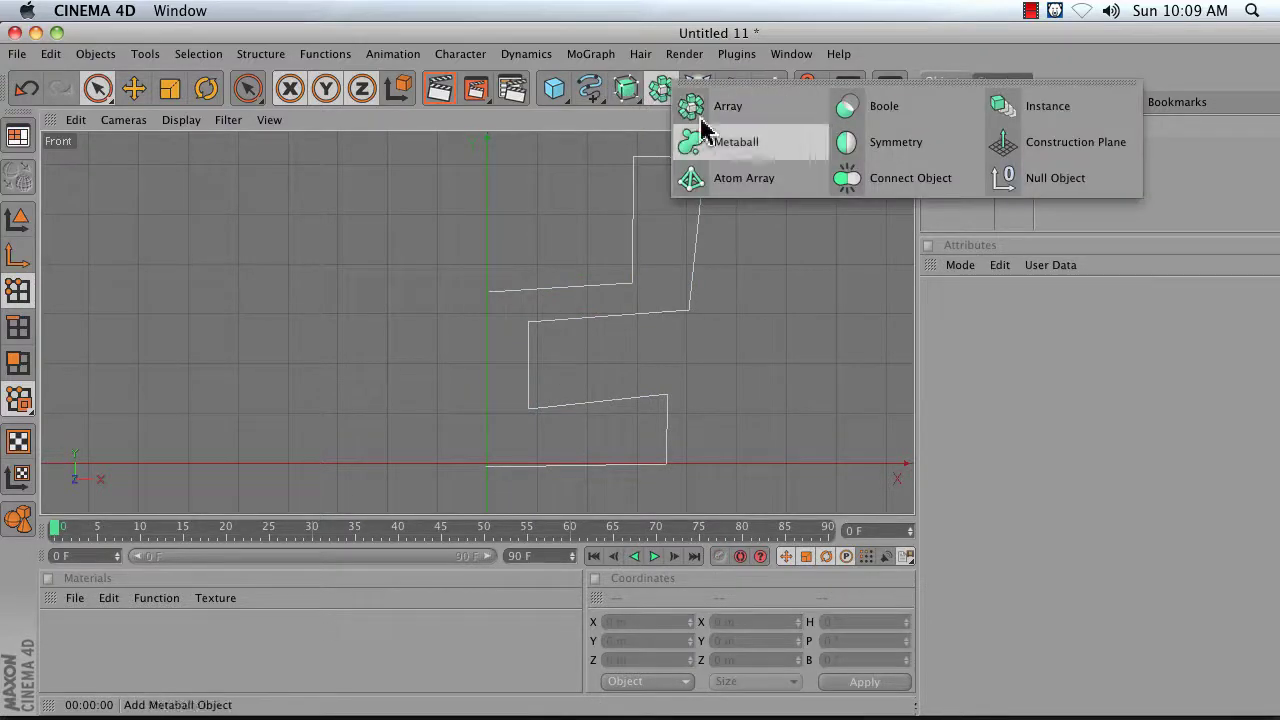
left_click(625, 92)
left_click(770, 141)
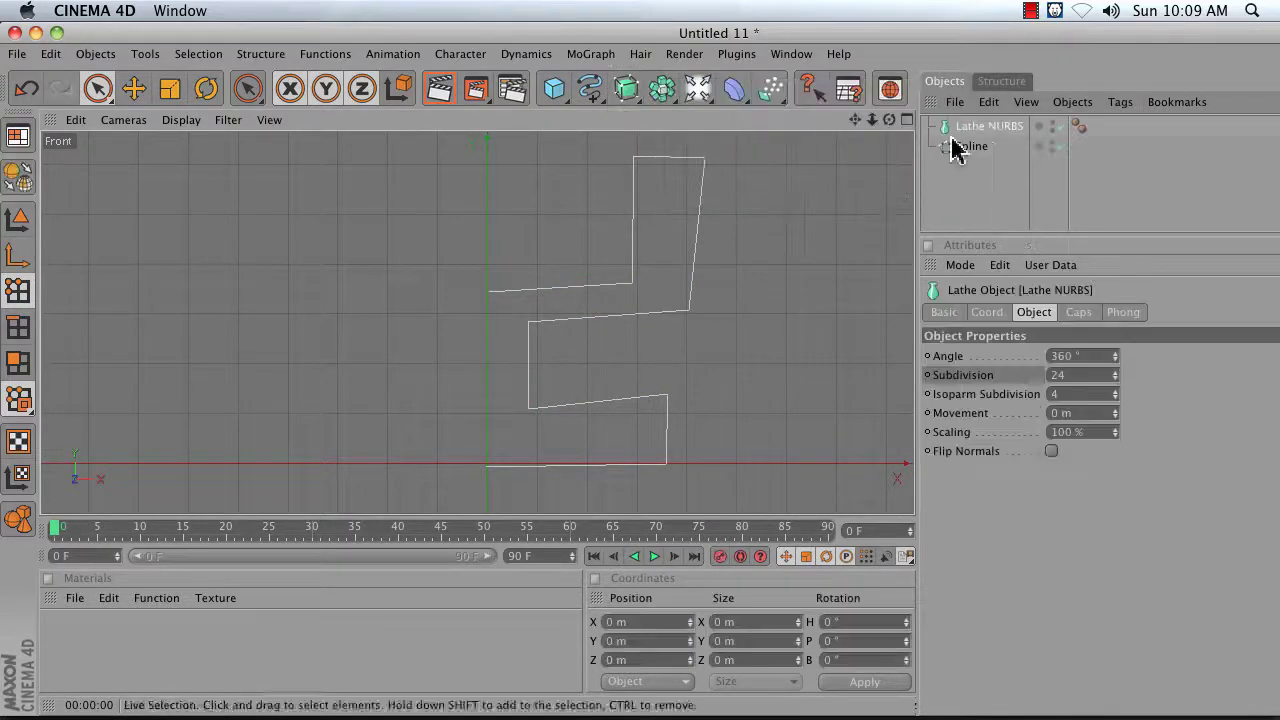
left_click_drag(986, 146, 1017, 134)
left_click(1015, 130)
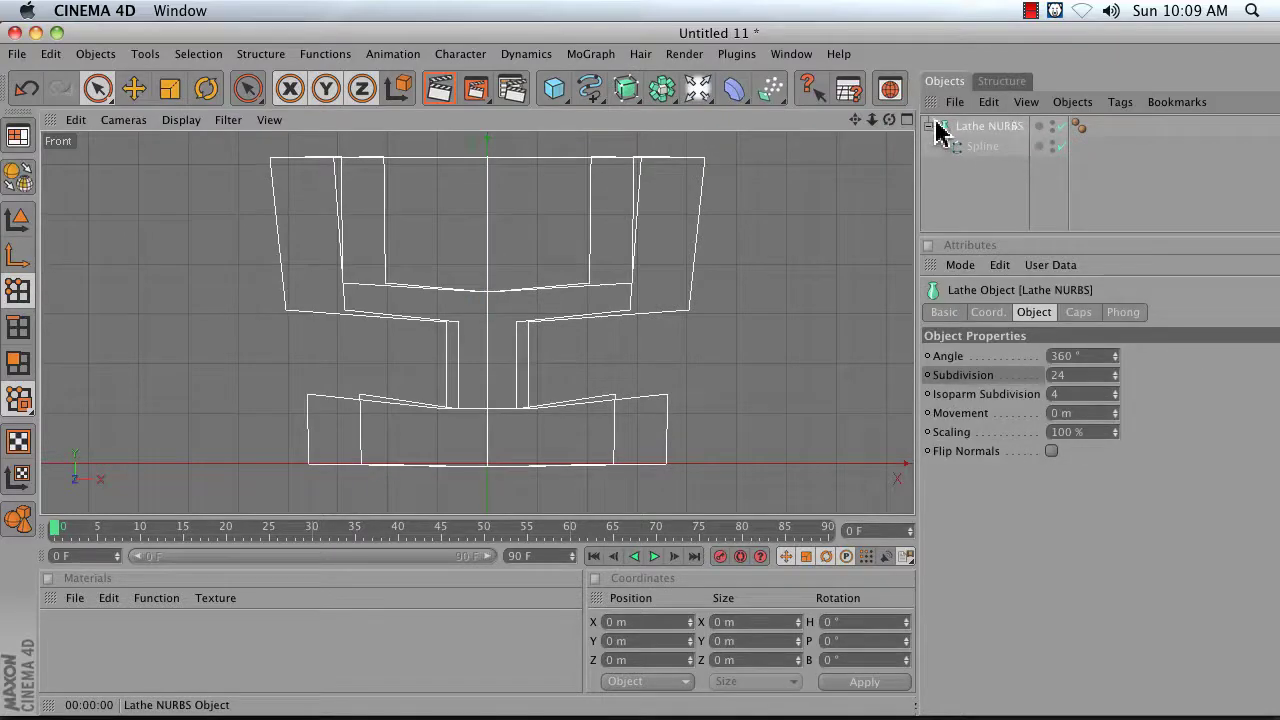
left_click(907, 119)
left_click(468, 120)
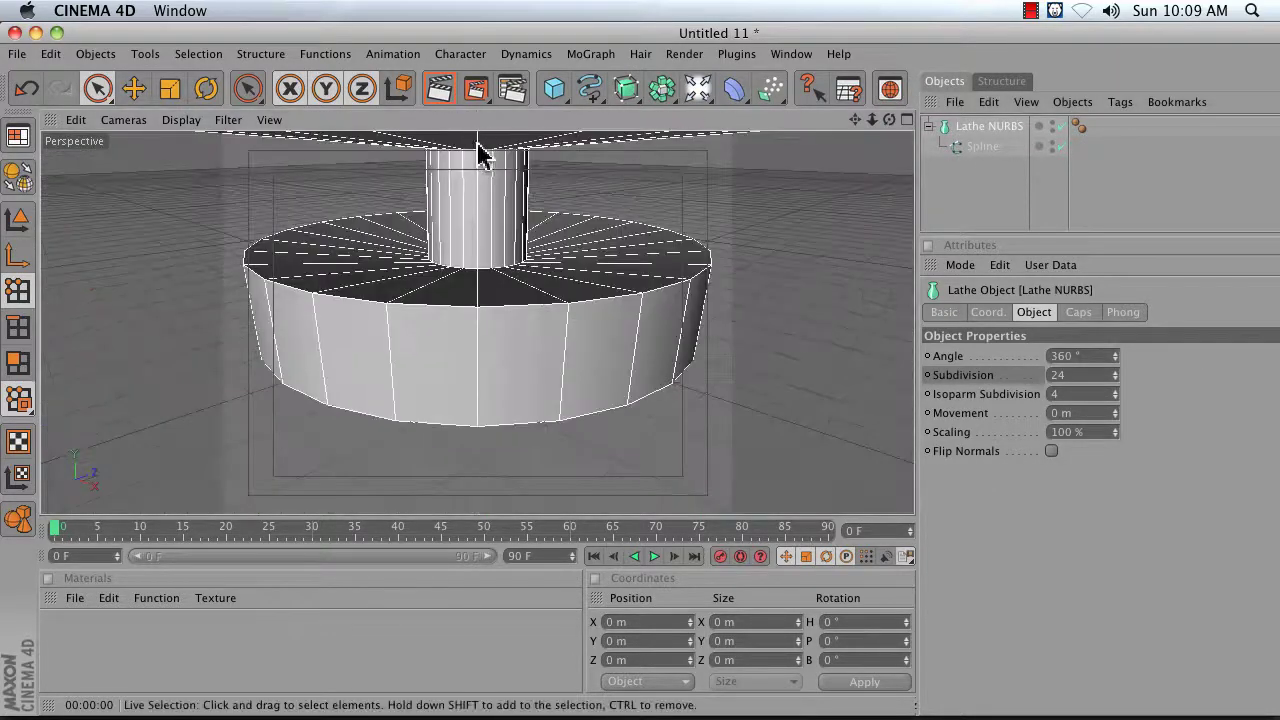
key("h")
left_click(986, 223)
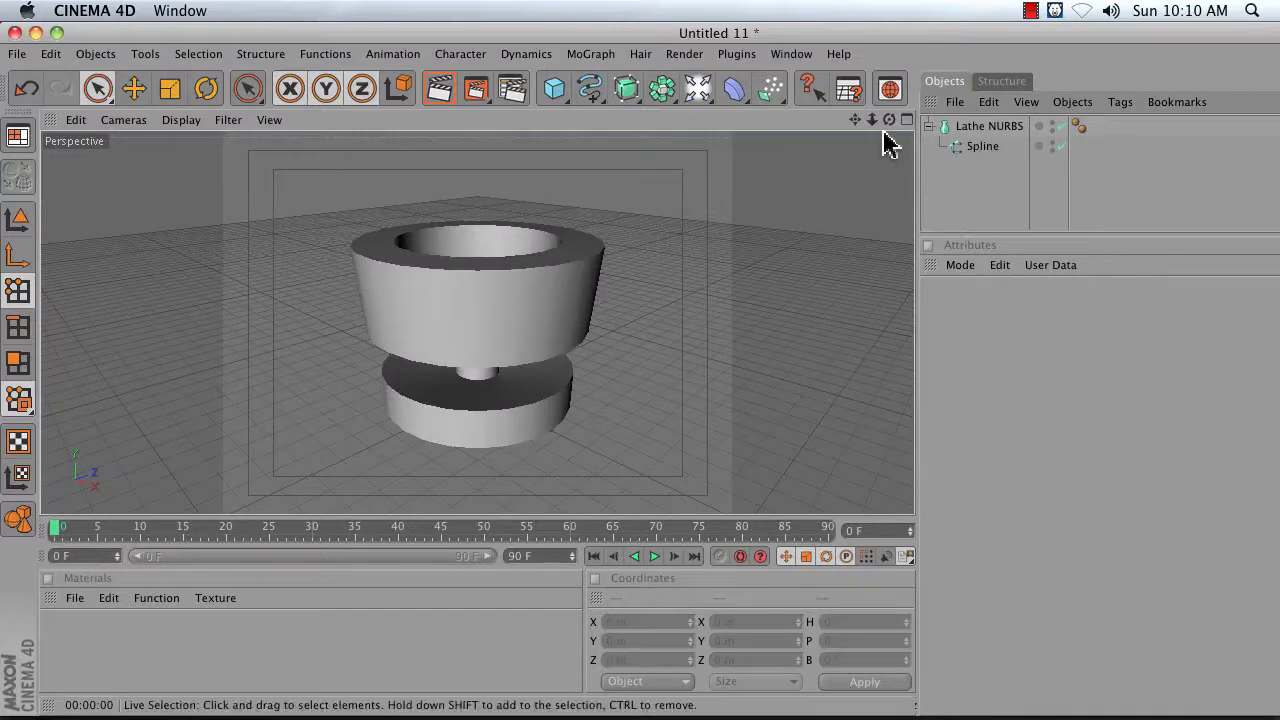
left_click_drag(888, 119, 888, 180)
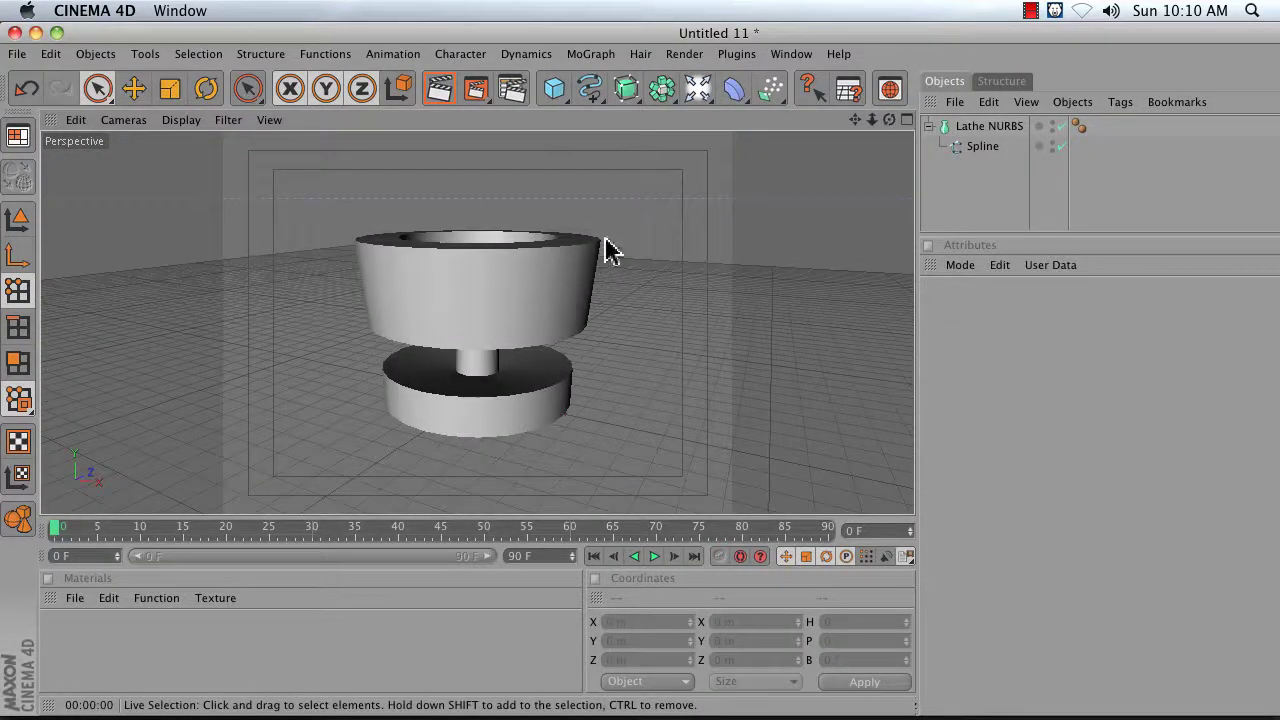
Try Soft Interpolation on the spline point at the bowl's outer rim, and undo it
left_click(978, 147)
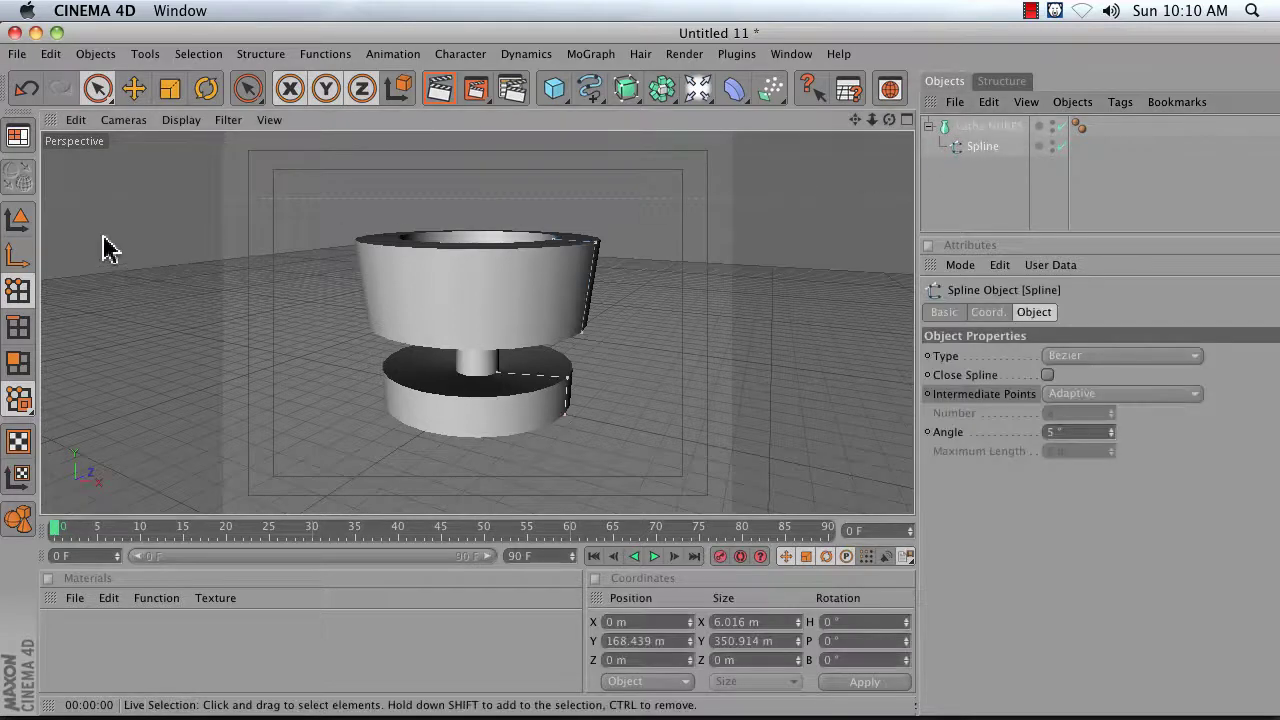
left_click(133, 88)
left_click(97, 88)
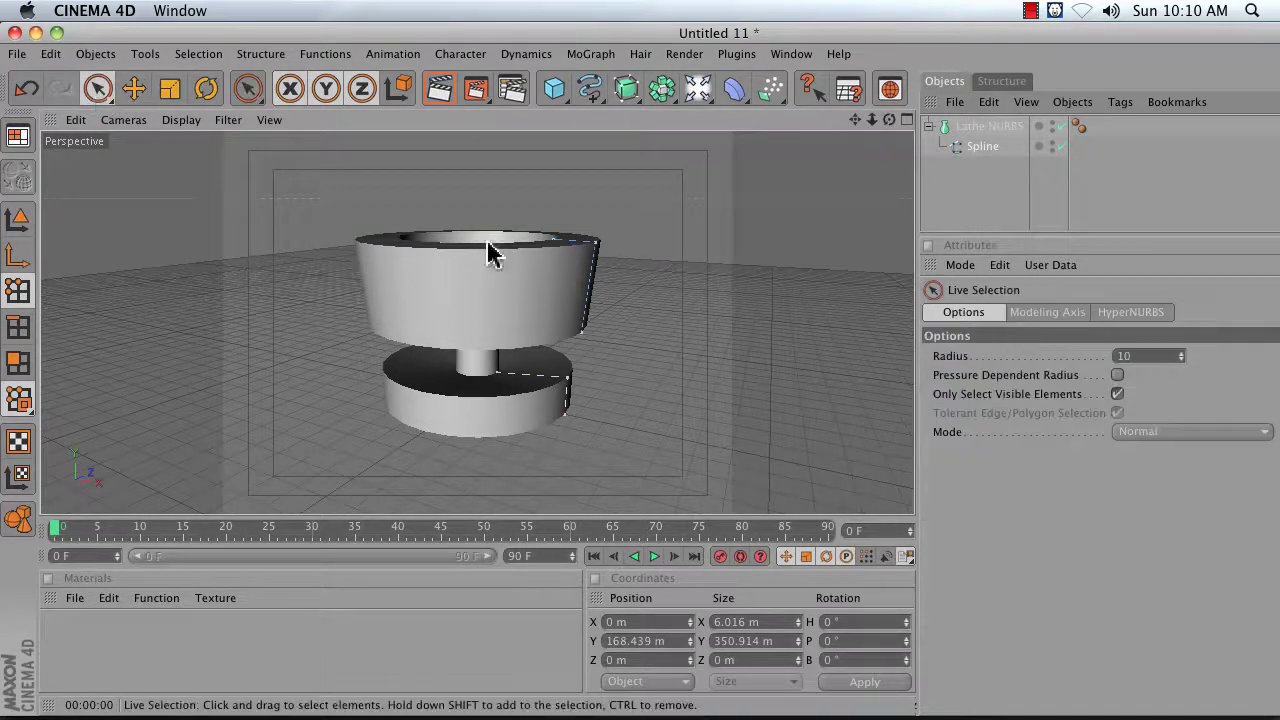
left_click(592, 245)
right_click(656, 275)
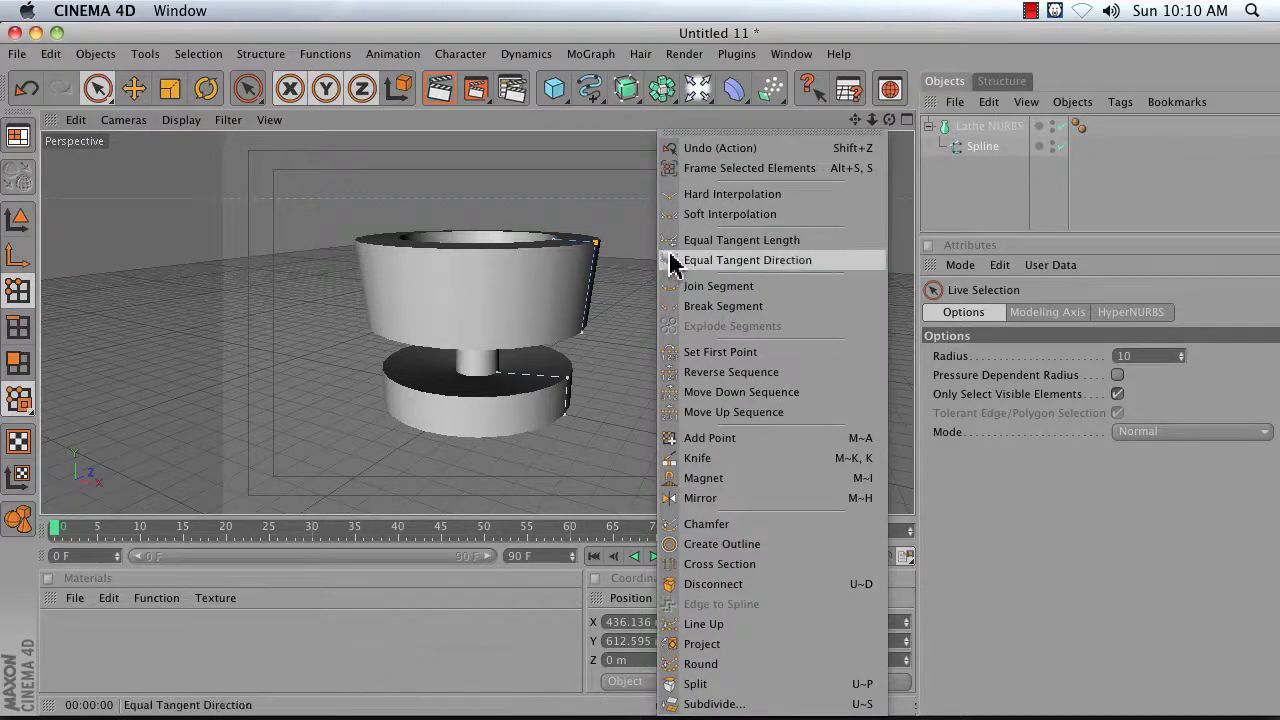
left_click(676, 215)
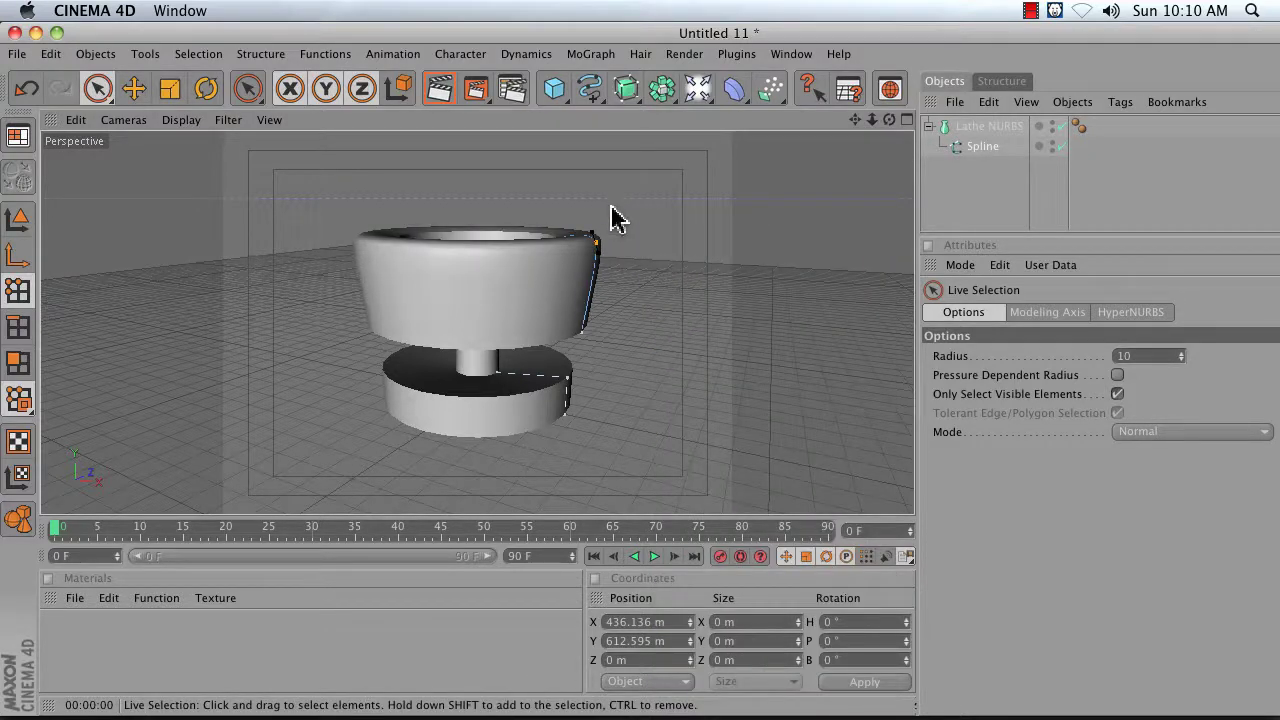
left_click(651, 257)
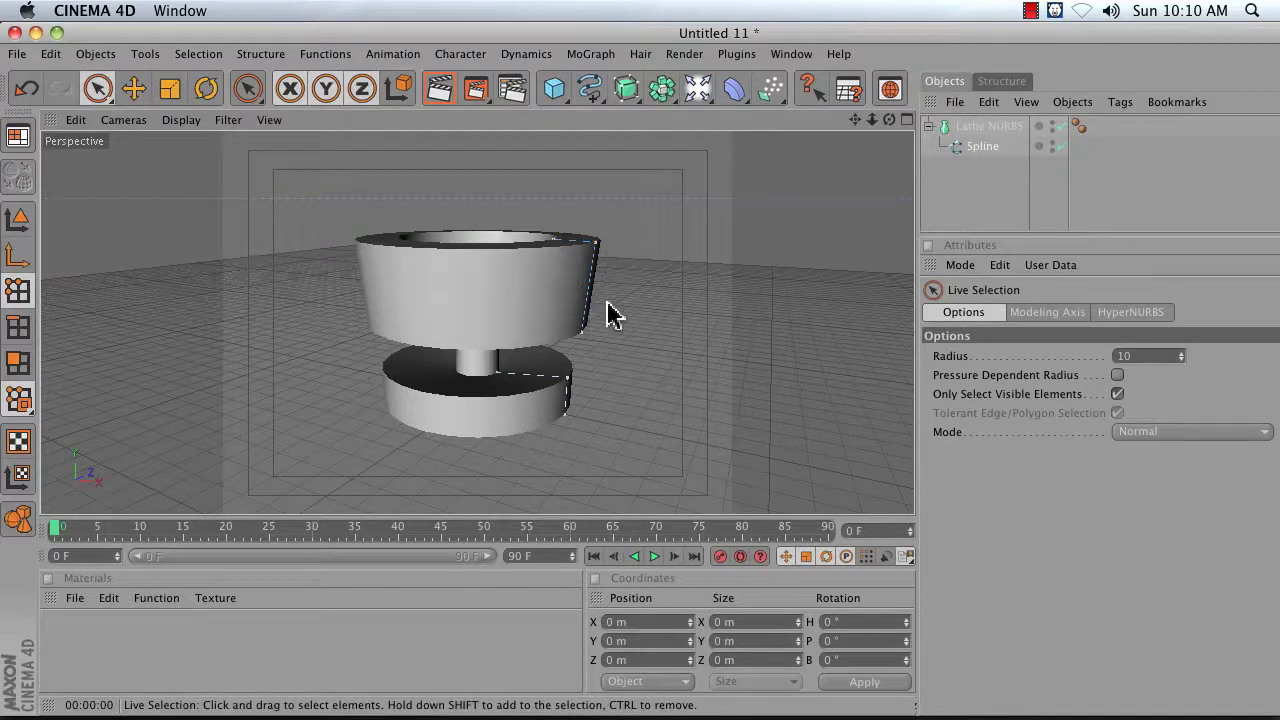
Disable the Lathe NURBS object so only the profile spline shows in Front view
left_click(907, 119)
middle_click(908, 304)
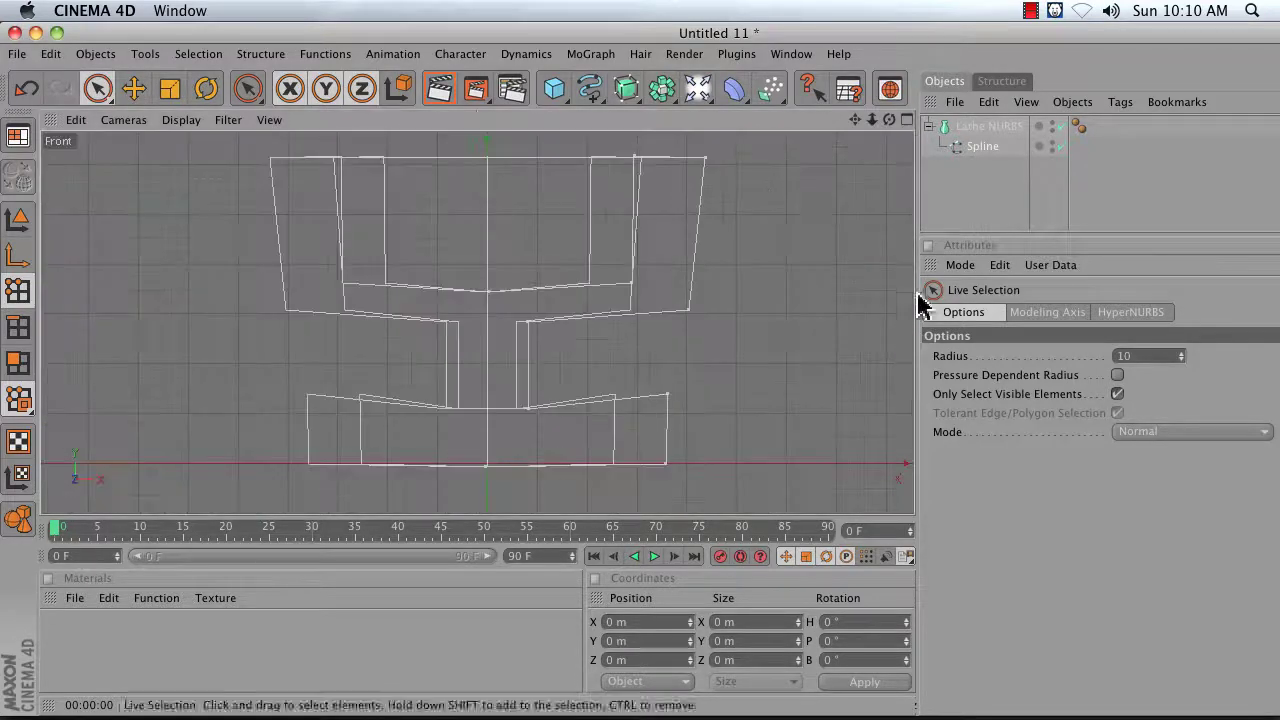
left_click(1061, 127)
Chamfer all the spline's corner points except the two end points on the axis with a radius of about 25 m
left_click(990, 147)
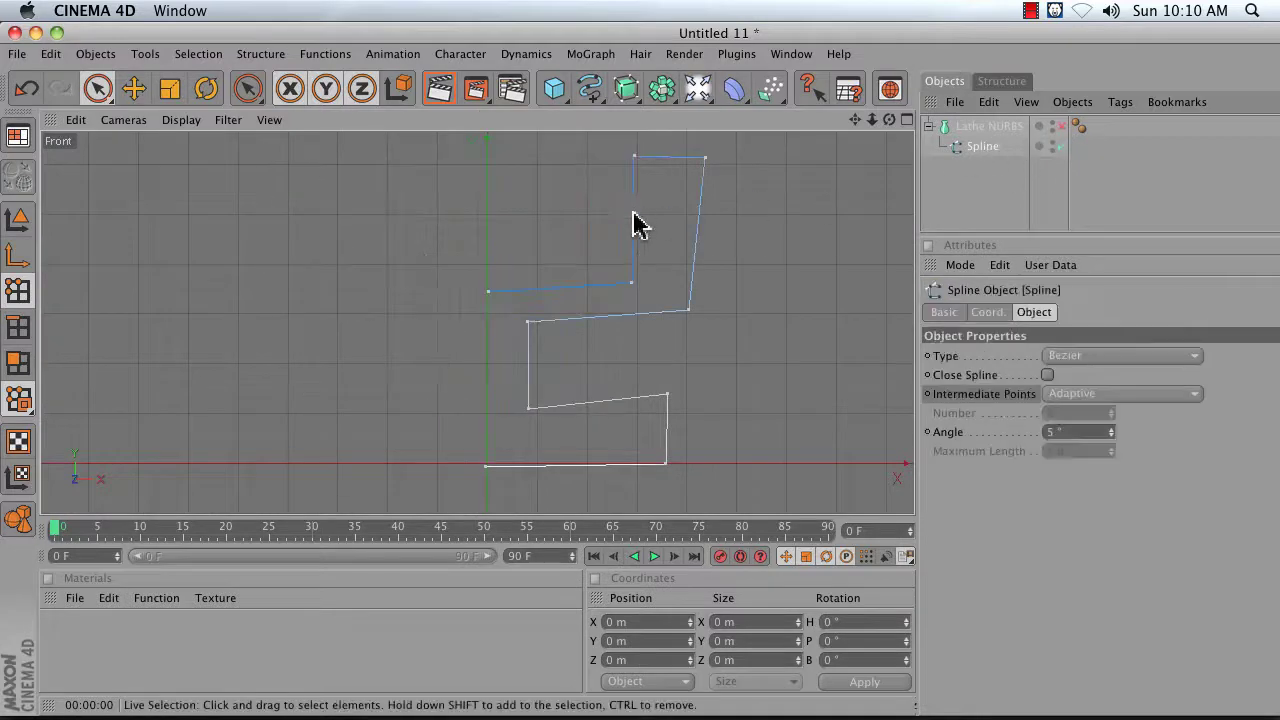
left_click(631, 283)
mouse_move(683, 309)
left_mouse_down()
mouse_move(711, 191)
mouse_move(626, 149)
mouse_move(666, 254)
mouse_move(525, 326)
mouse_move(531, 414)
mouse_move(689, 417)
mouse_move(655, 466)
left_mouse_up()
right_click(372, 232)
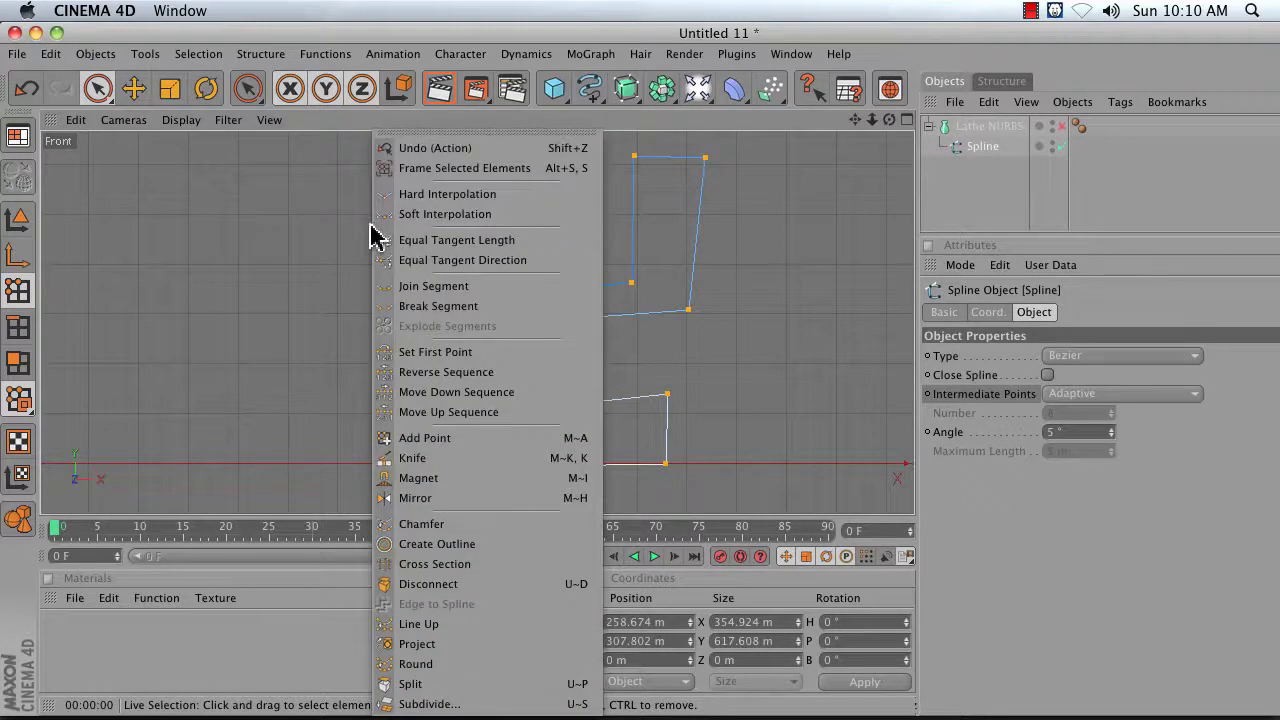
left_click(421, 527)
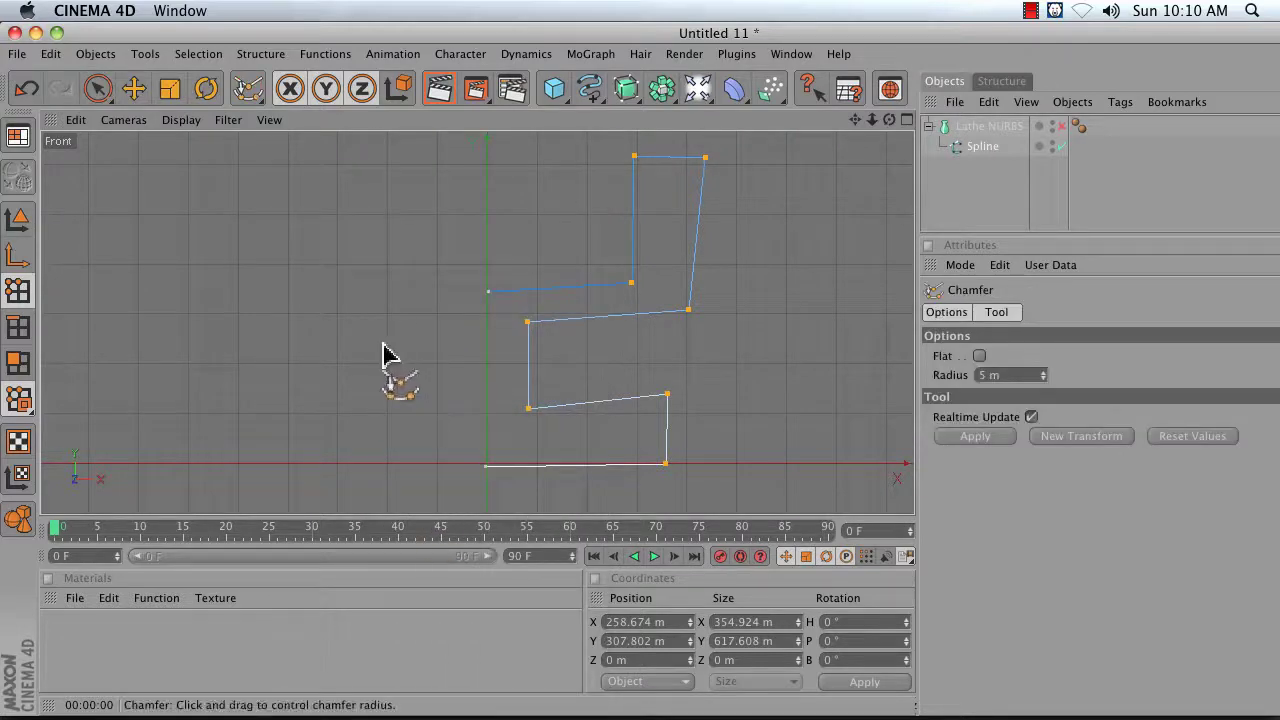
mouse_move(477, 340)
left_mouse_down()
mouse_move(558, 340)
mouse_move(476, 350)
left_mouse_up()
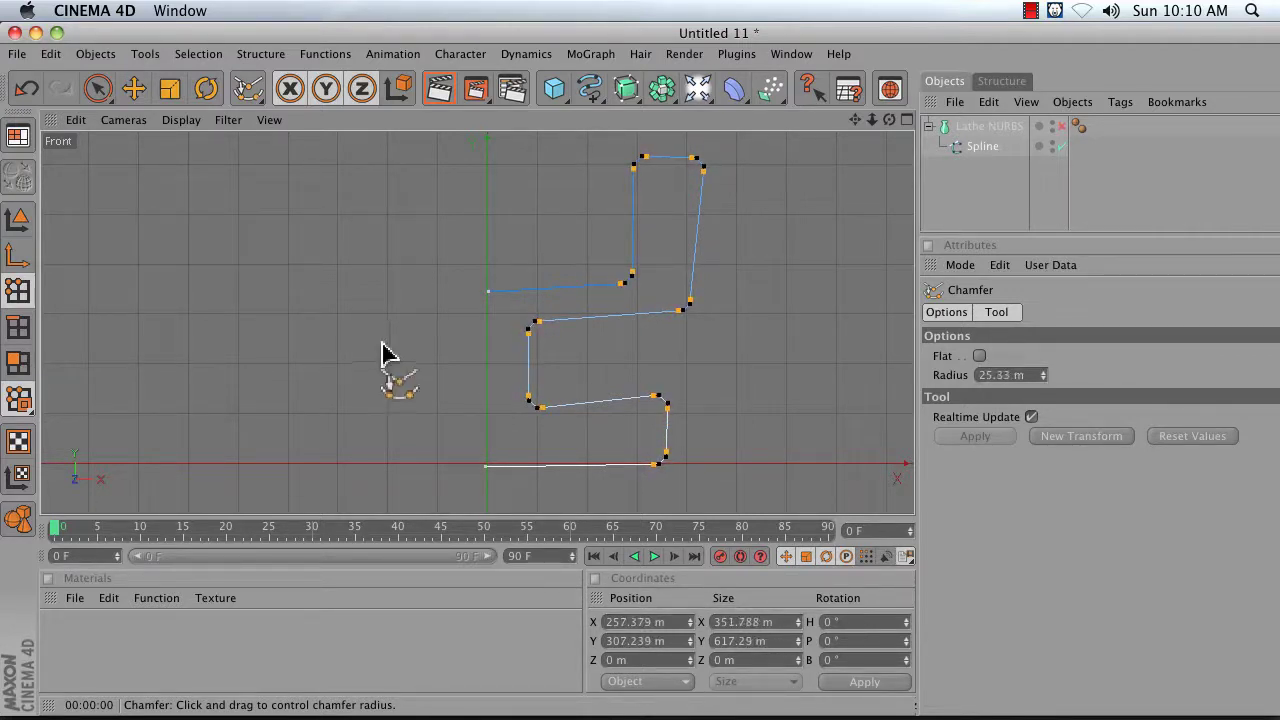
left_click(99, 90)
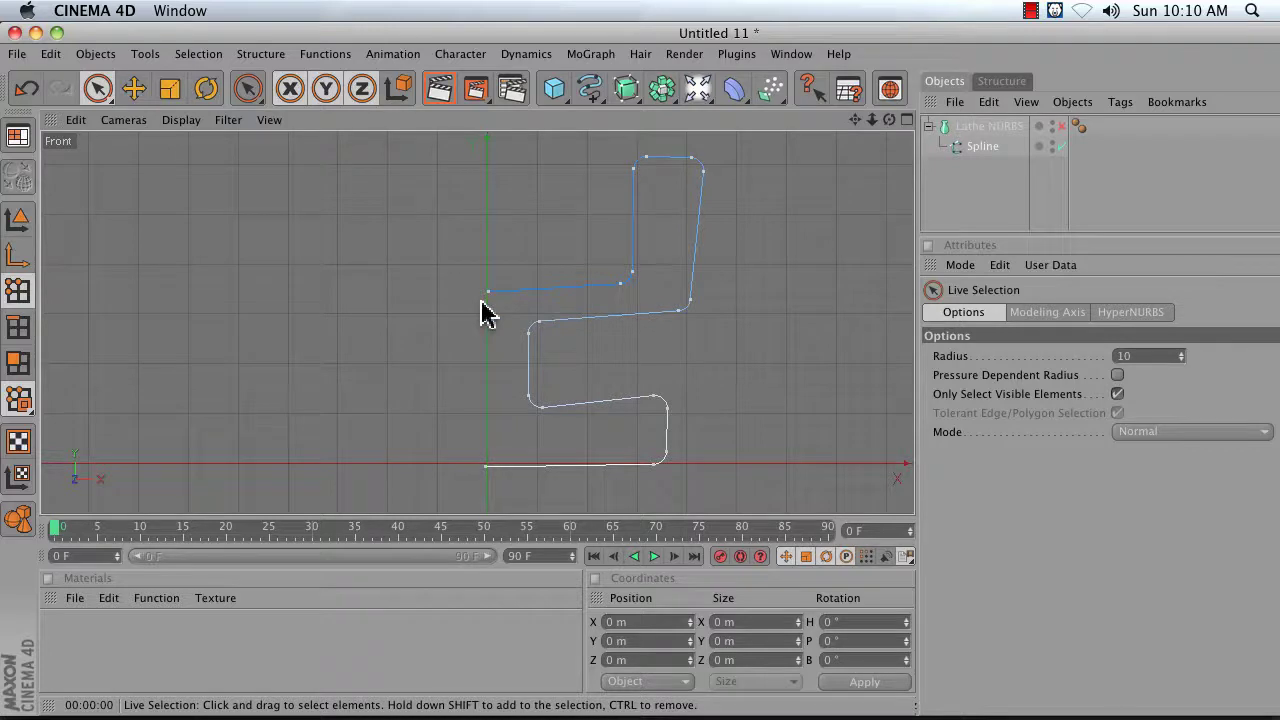
Re-enable the Lathe NURBS object and examine the goblet's rounded edges from above in Perspective view with nothing selected
left_click(1061, 127)
left_click(906, 119)
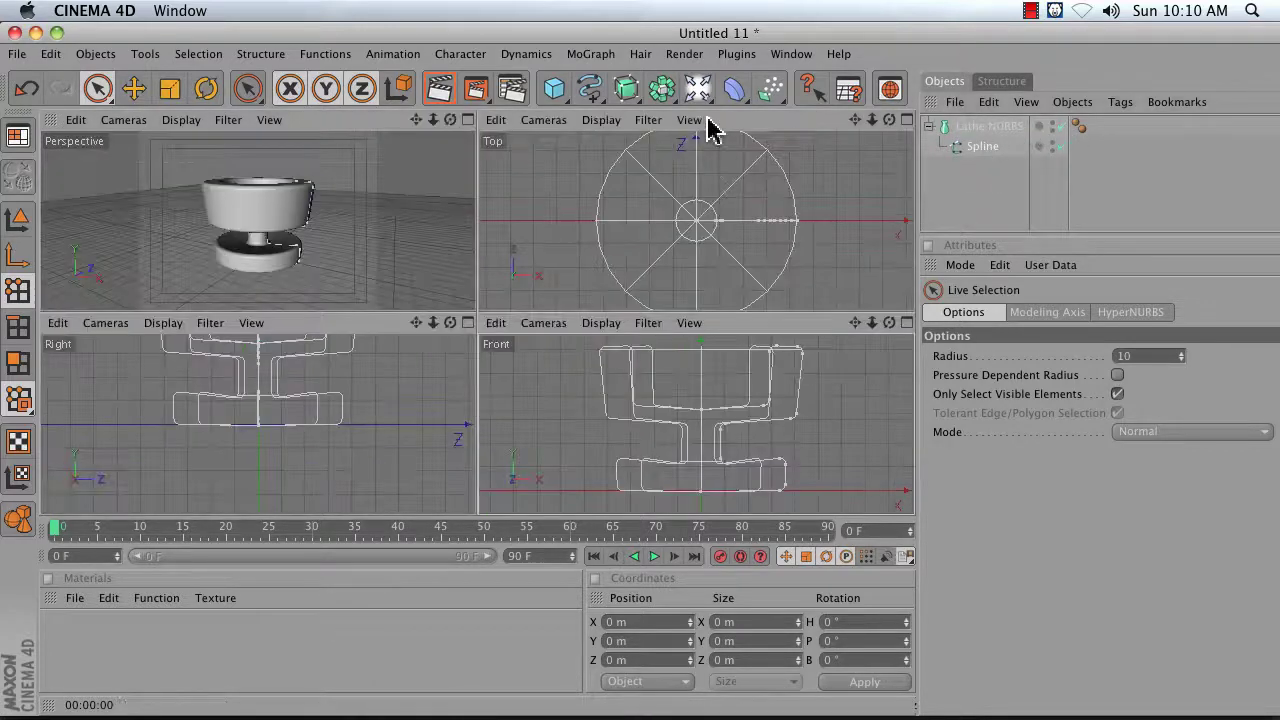
left_click(471, 120)
left_click_drag(888, 117, 892, 90)
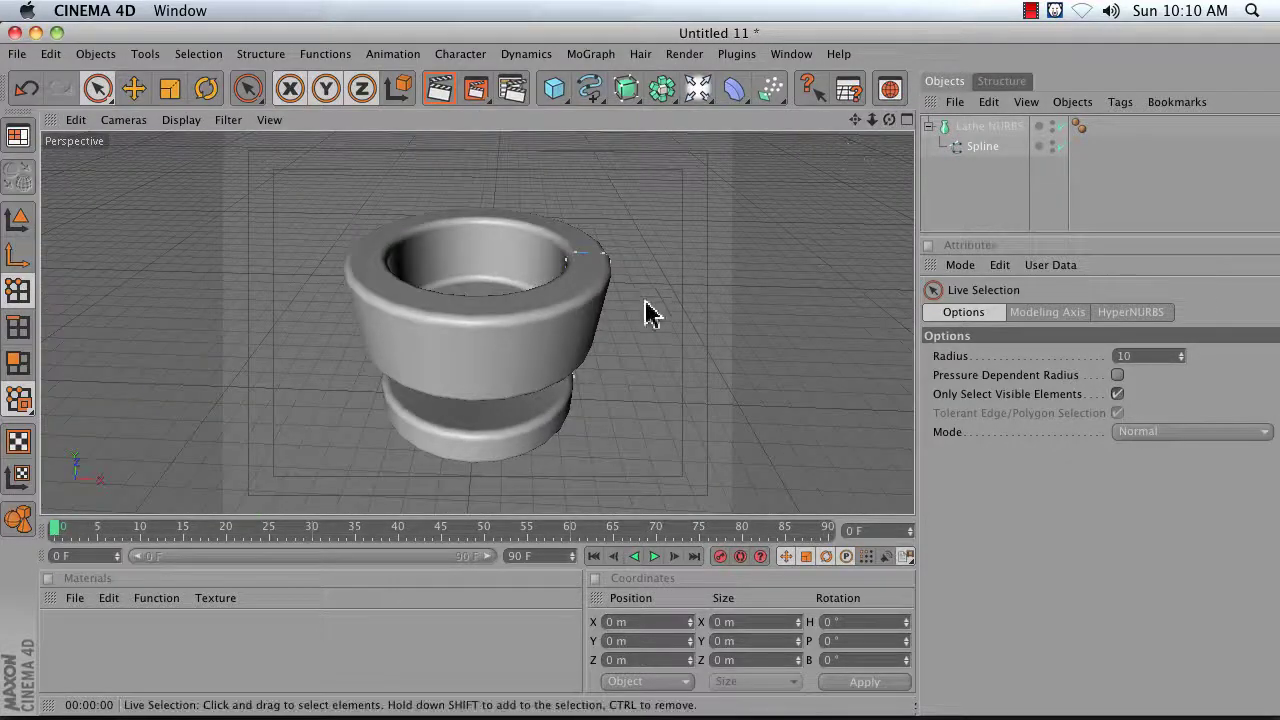
left_click(978, 190)
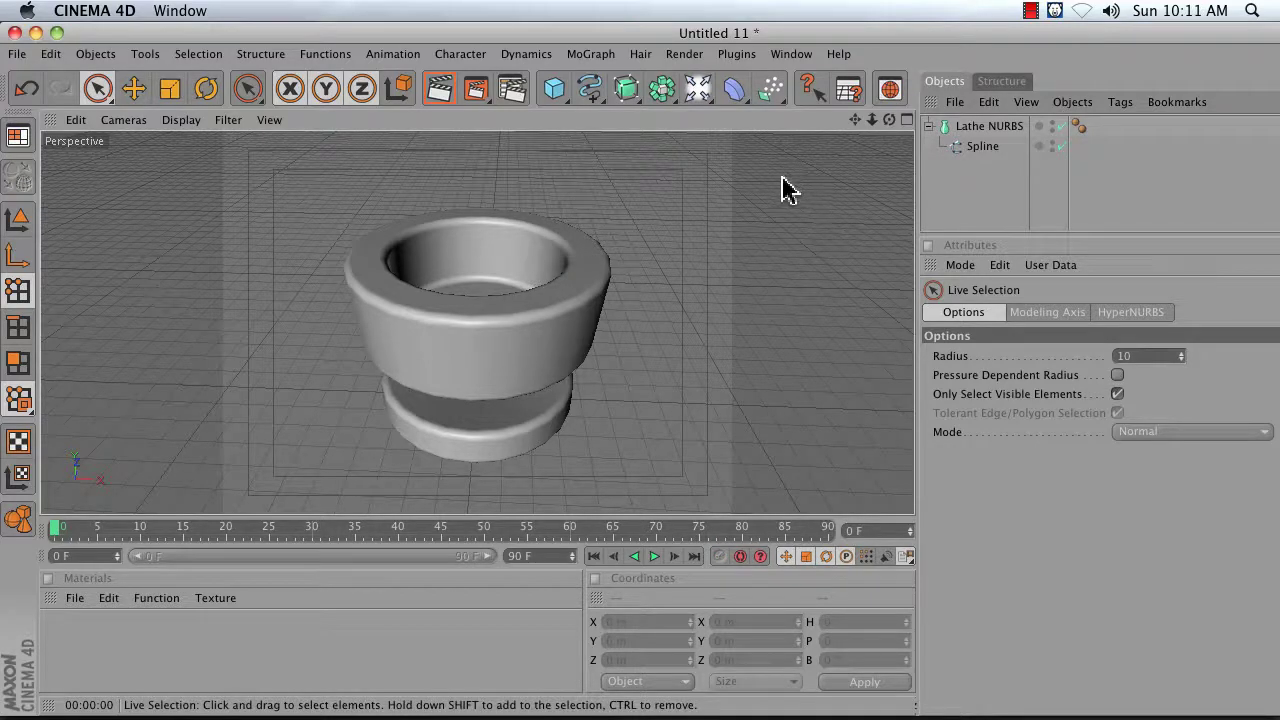